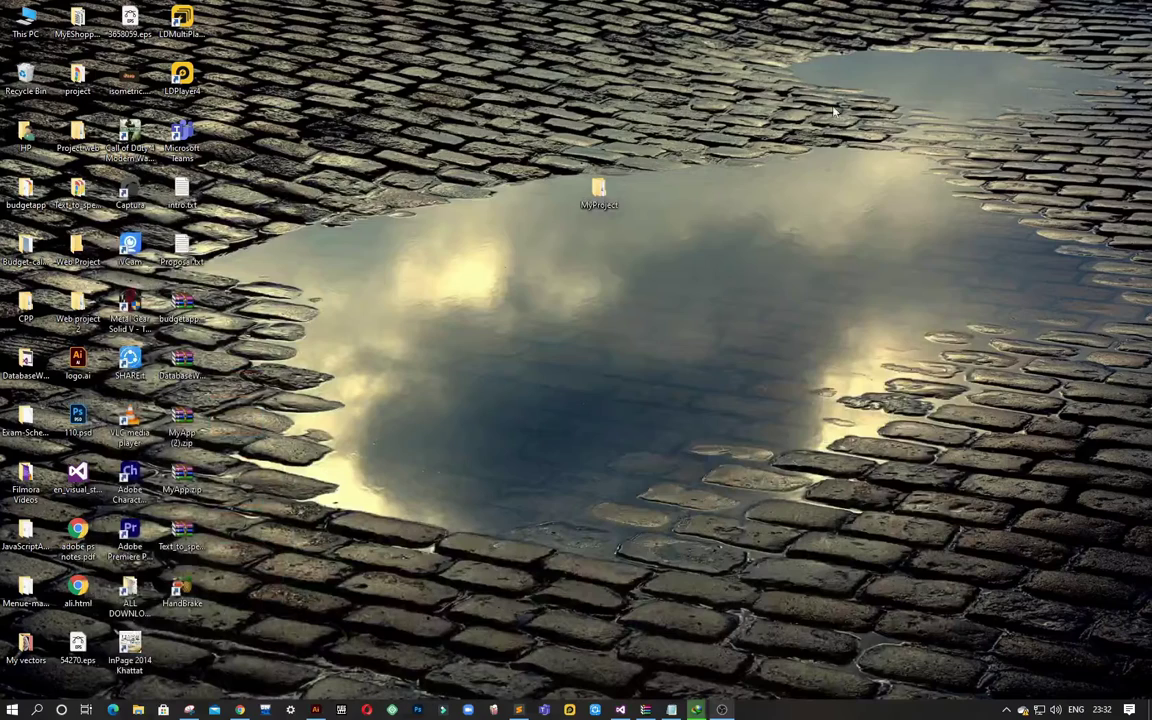
# Restore the Illustrator window showing the blank artboard and six colour swatches.
pyautogui.rightClick(782, 116)
pyautogui.click(812, 175)
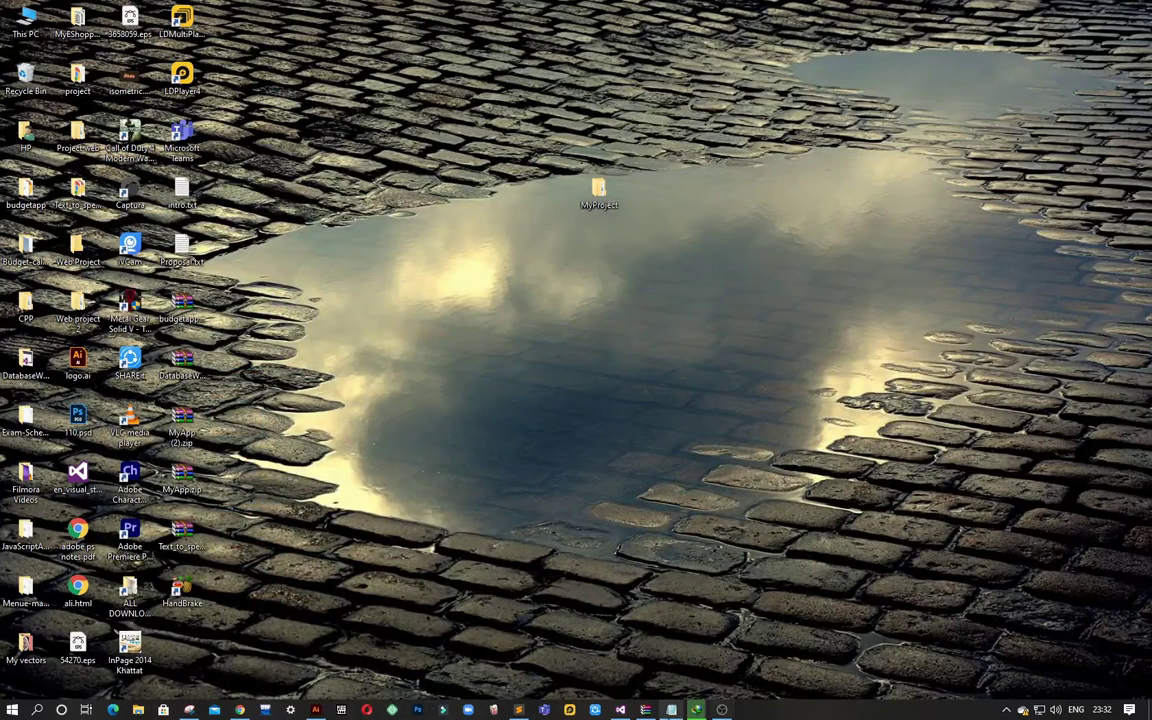
pyautogui.click(318, 709)
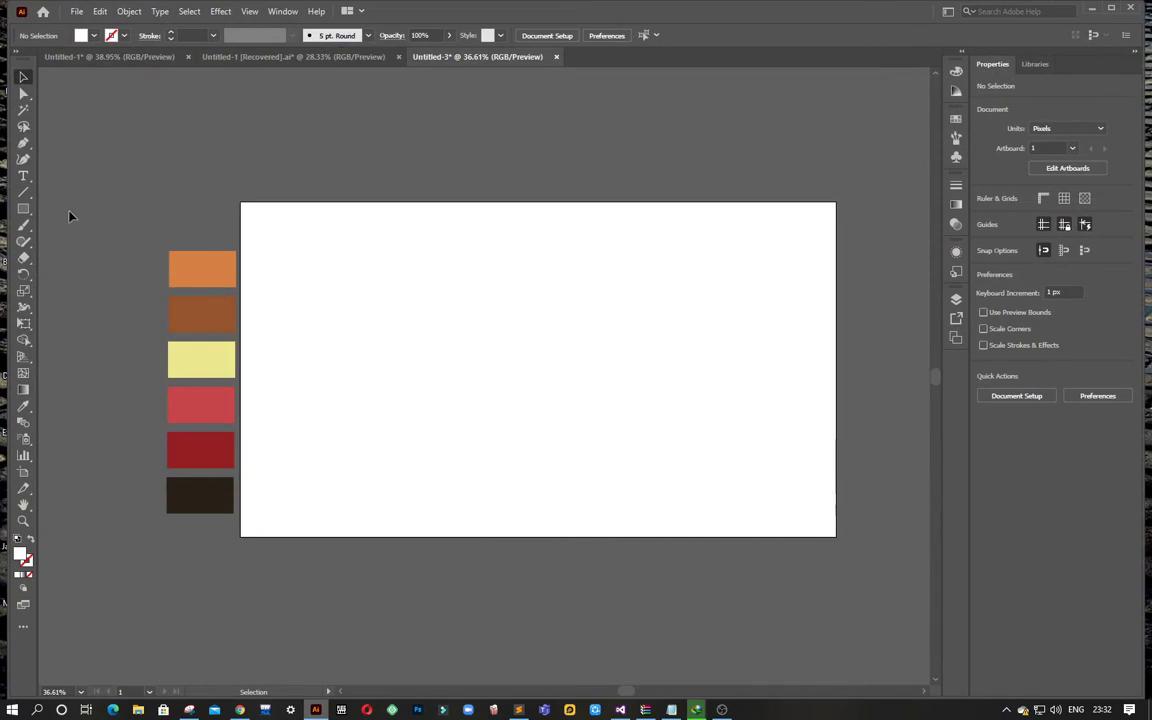
# Draw a dark brown 1920×1080 rectangle covering the whole artboard.
pyautogui.click(23, 406)
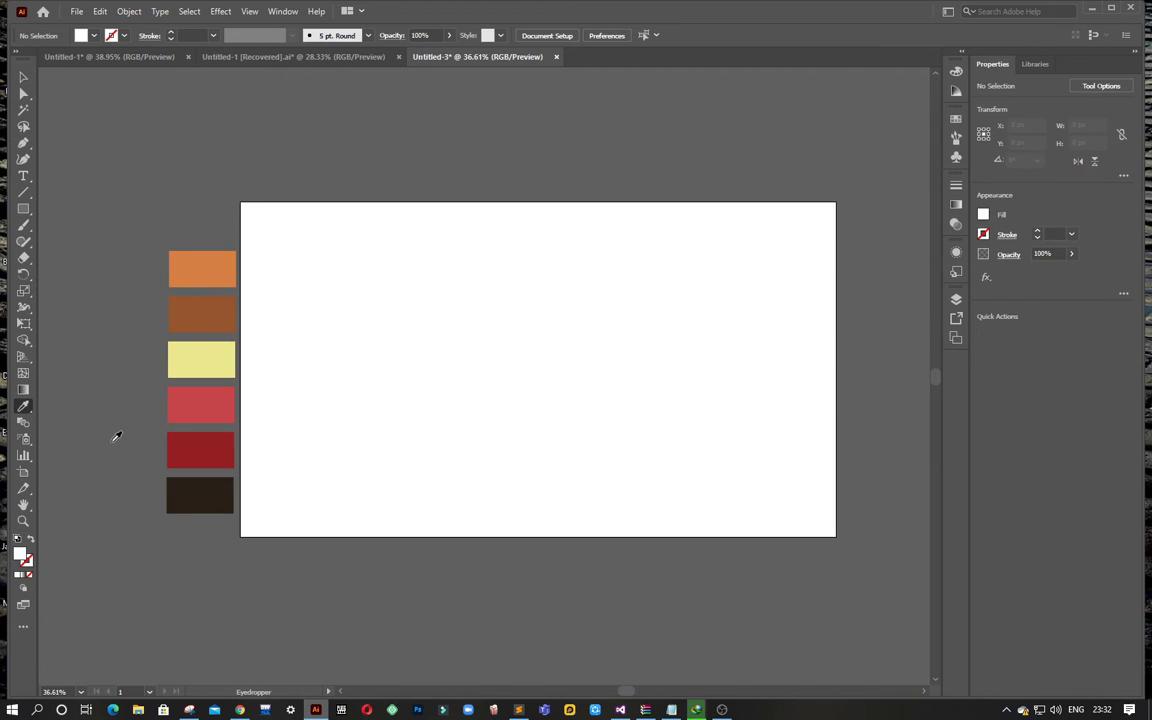
pyautogui.click(185, 489)
pyautogui.press('m')
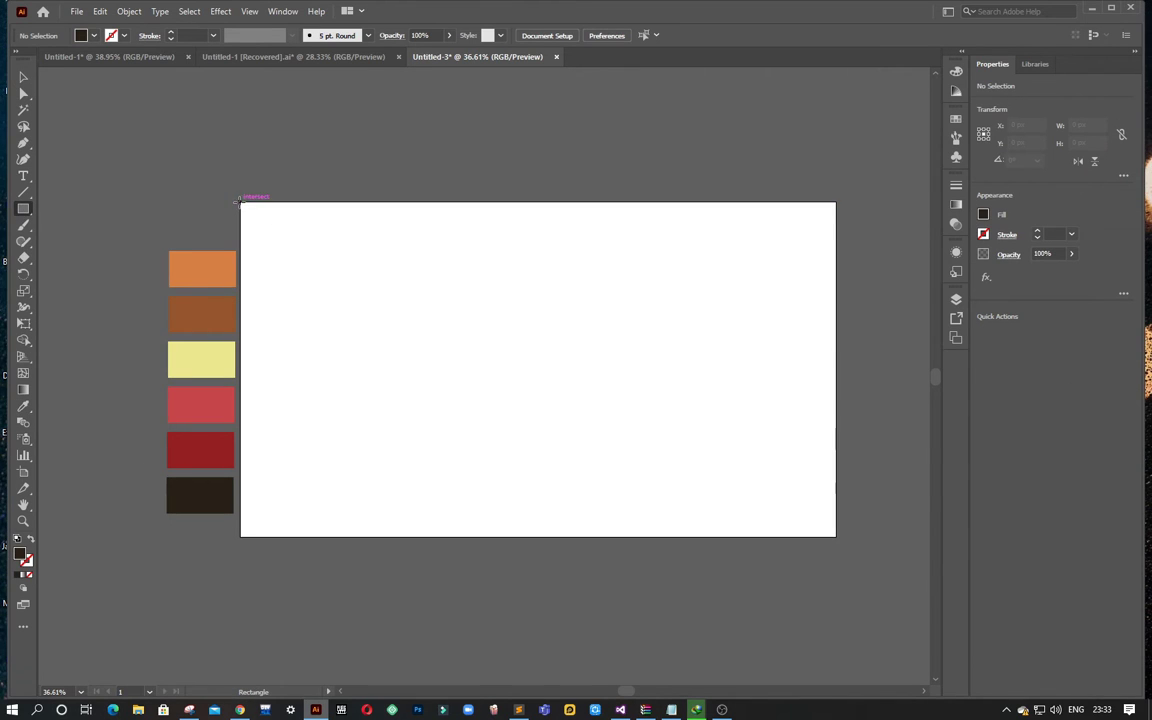
pyautogui.moveTo(241, 205); pyautogui.dragTo(811, 531)
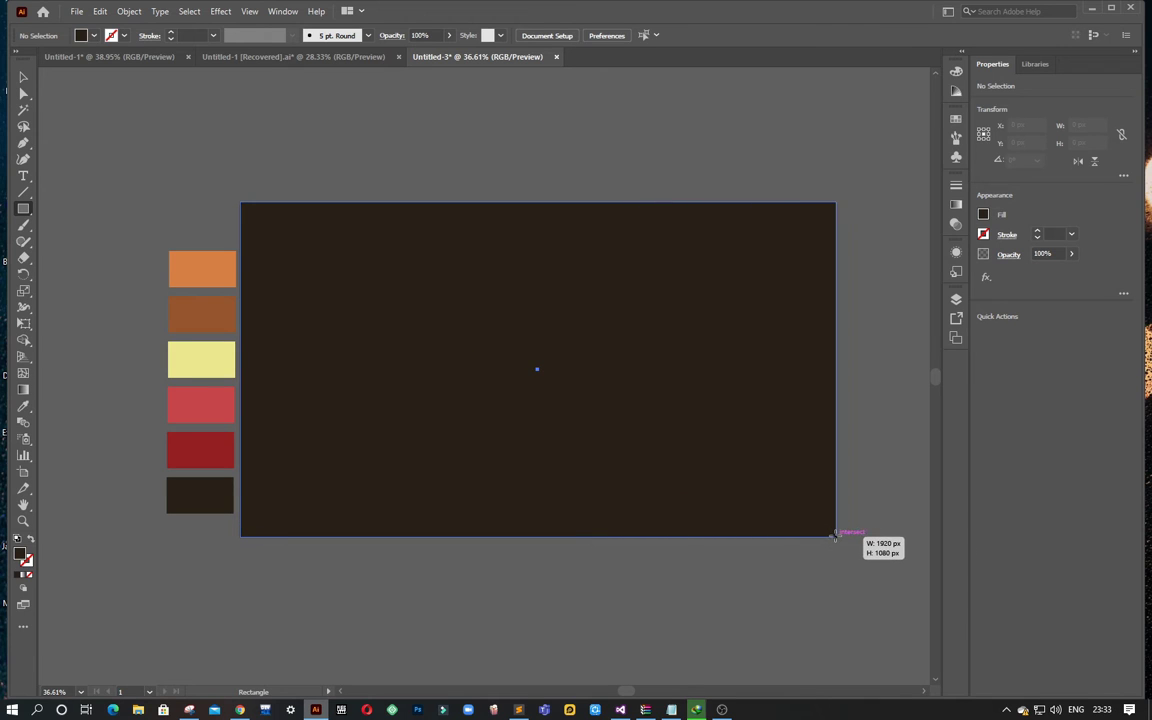
pyautogui.moveTo(811, 531); pyautogui.dragTo(836, 536)
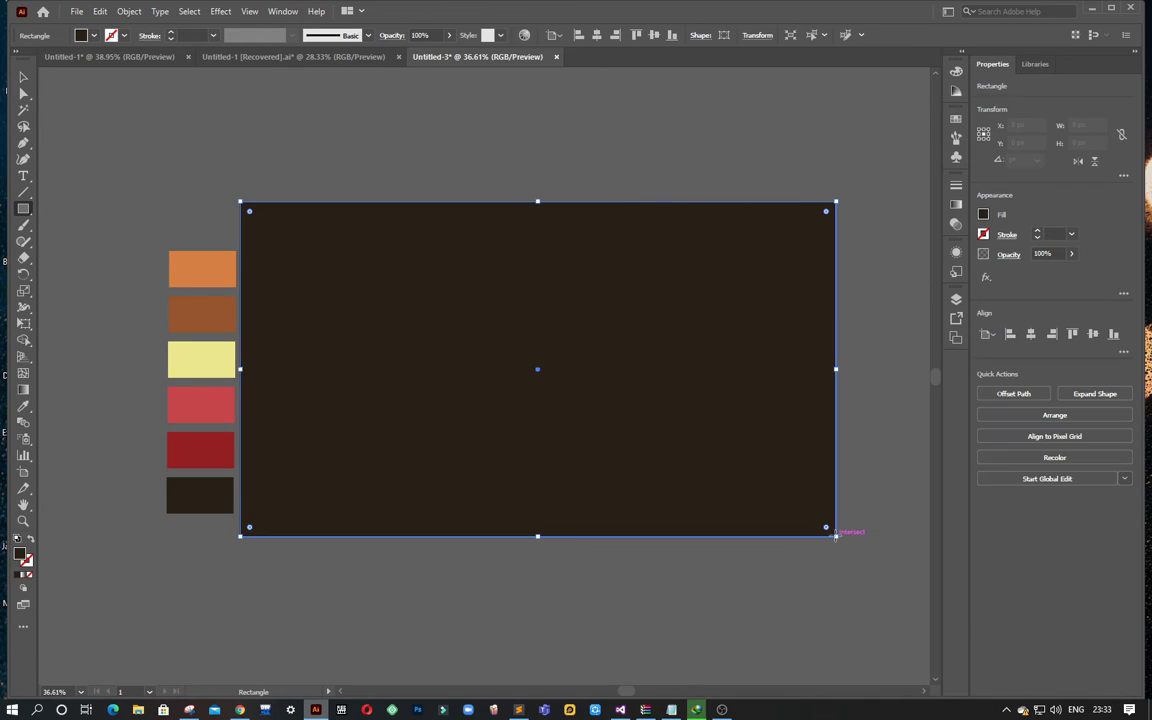
# Deselect the background, make orange the current fill, and add a new layer.
pyautogui.click(23, 408)
pyautogui.hotkey('ctrl', 'shift', 'a')
pyautogui.click(205, 260)
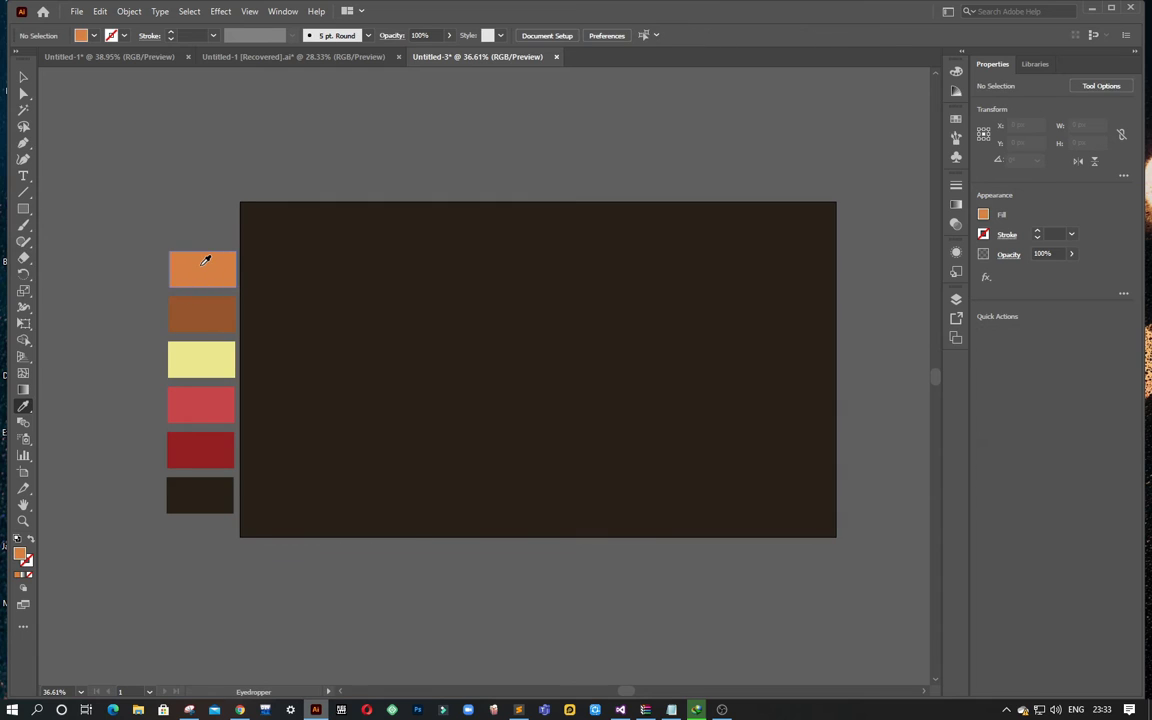
pyautogui.click(956, 299)
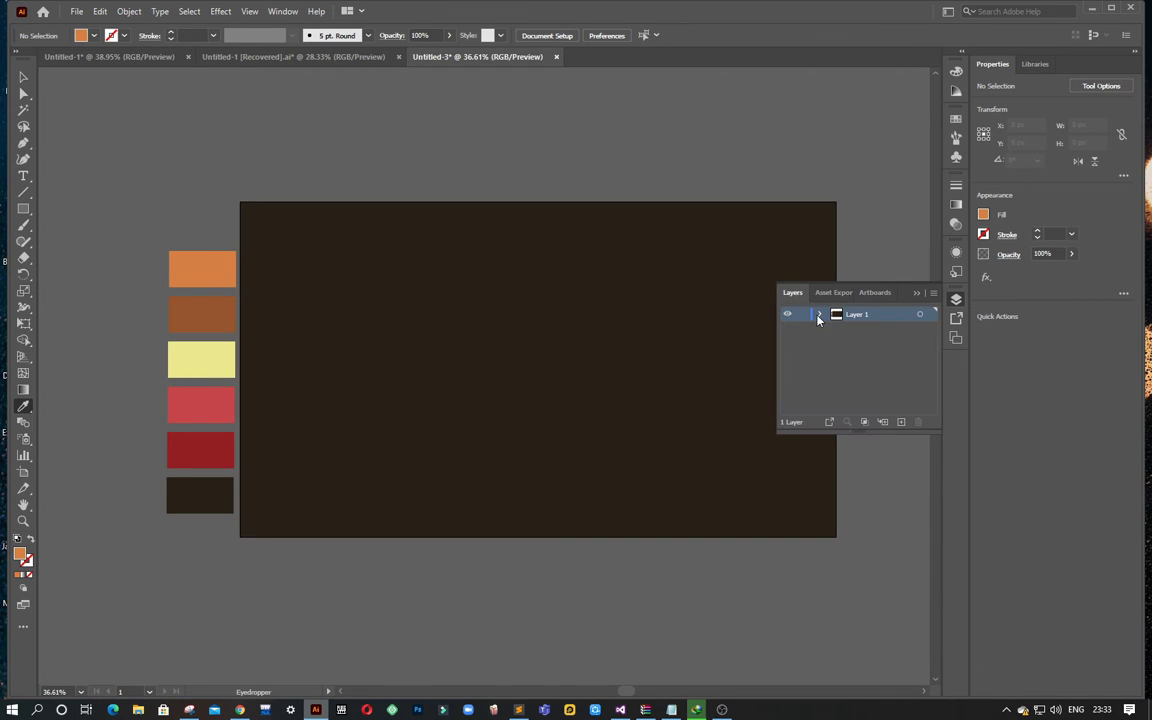
pyautogui.click(900, 423)
pyautogui.scroll(1, 545, 333)
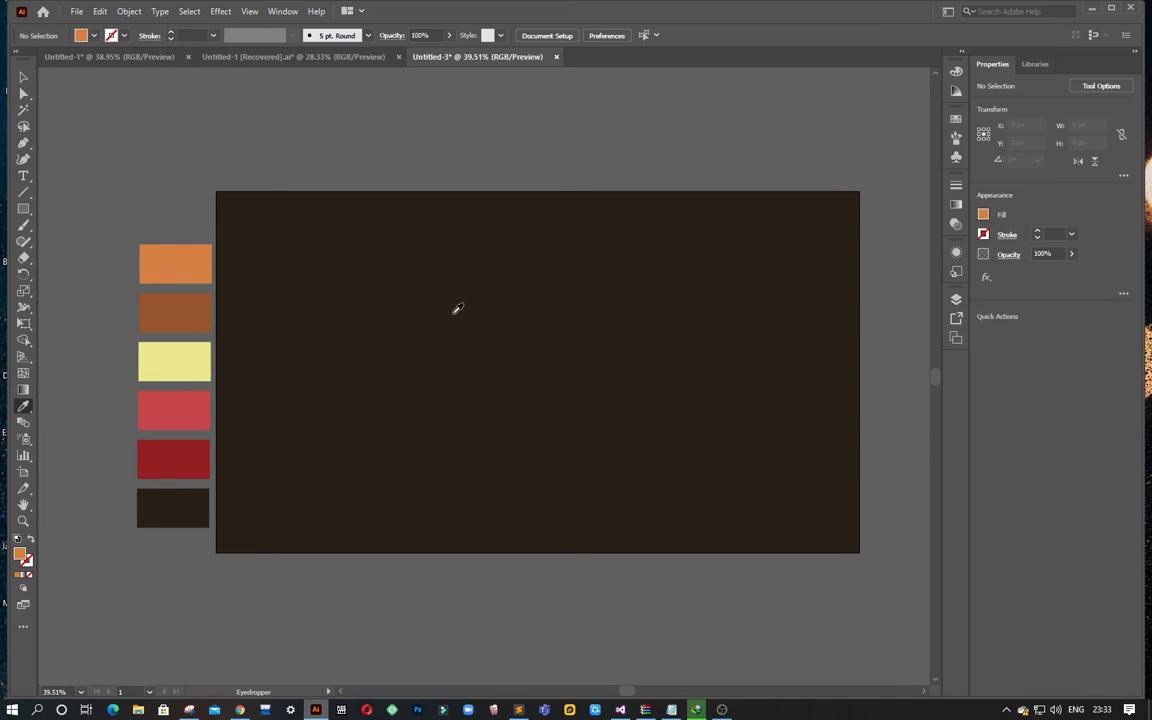
# Place a text object on the artboard and give it the orange swatch fill.
pyautogui.press('t')
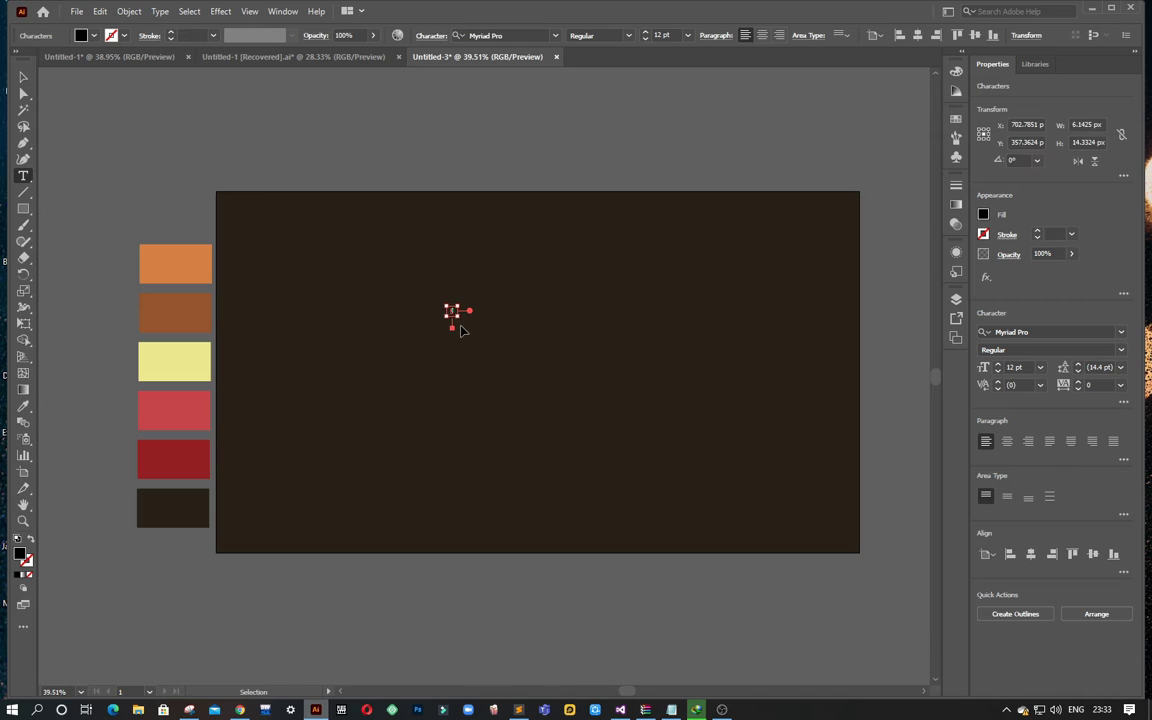
pyautogui.click(417, 293)
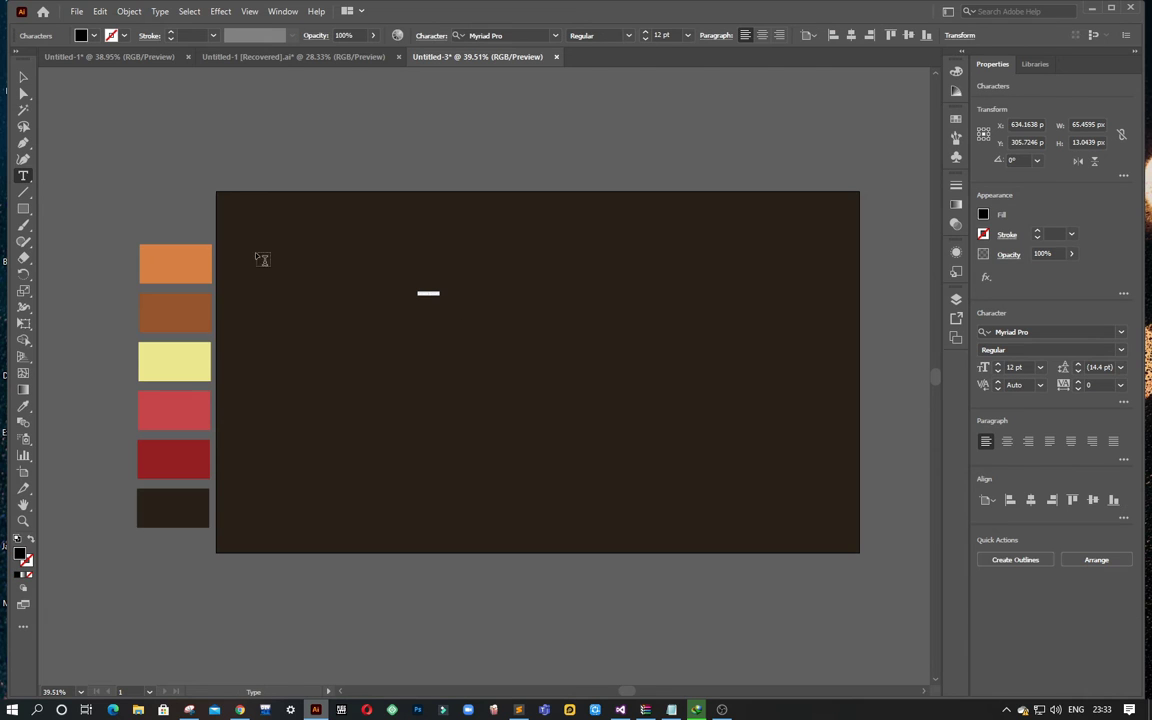
pyautogui.click(1037, 234)
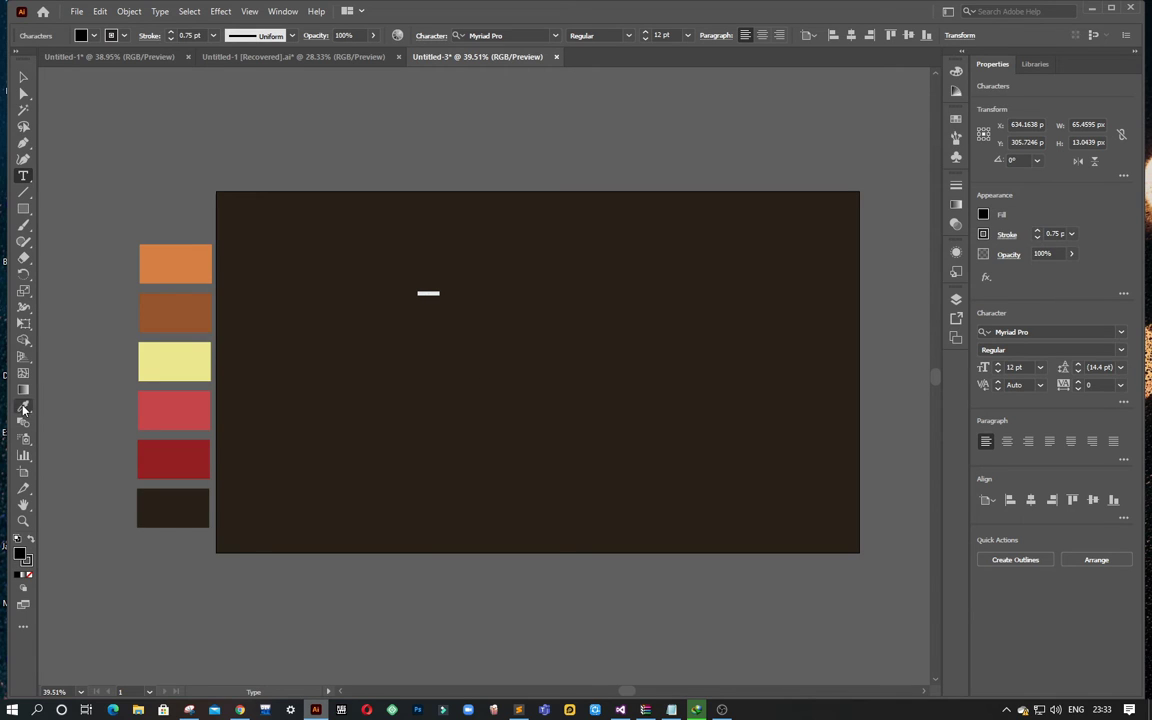
pyautogui.press('i')
pyautogui.click(180, 266)
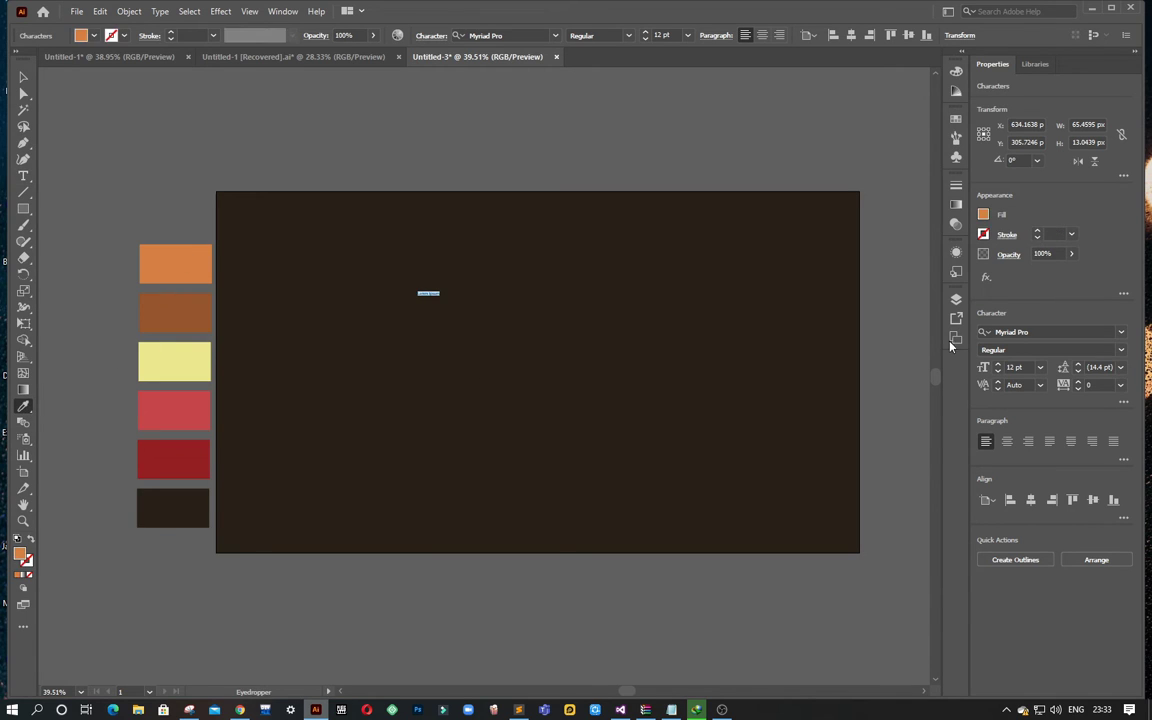
# Set the font size to 100 pt and type HAPPY NEW YEAR.
pyautogui.click(998, 367)
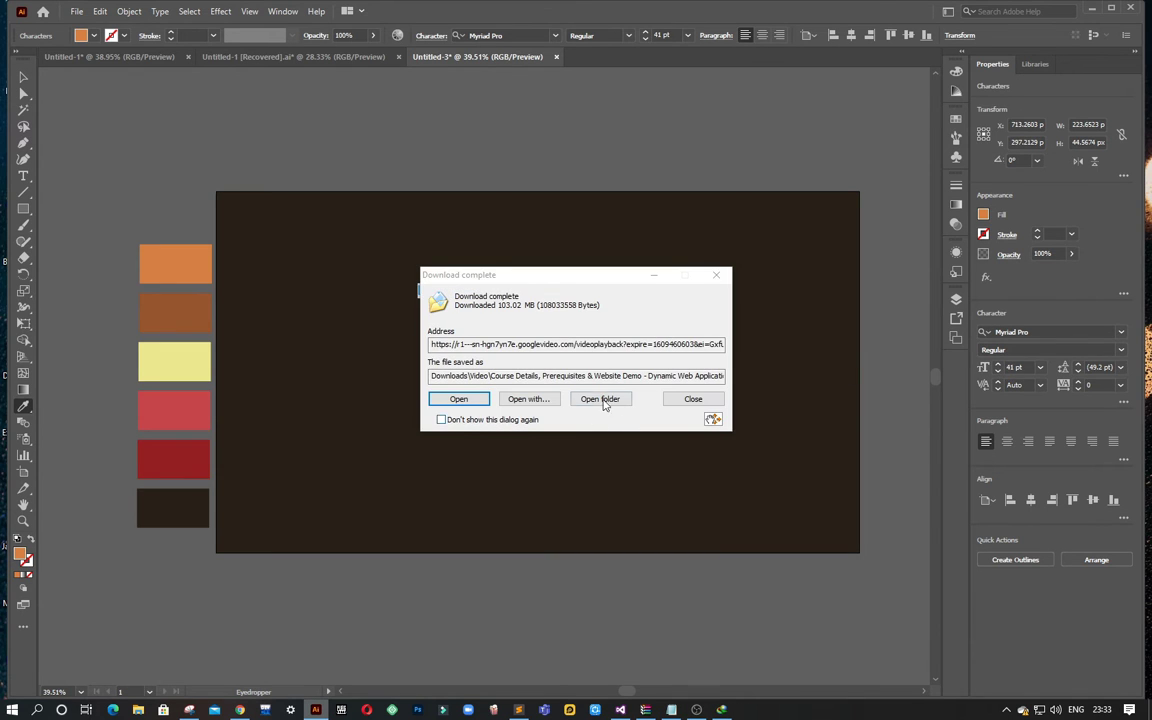
pyautogui.click(692, 399)
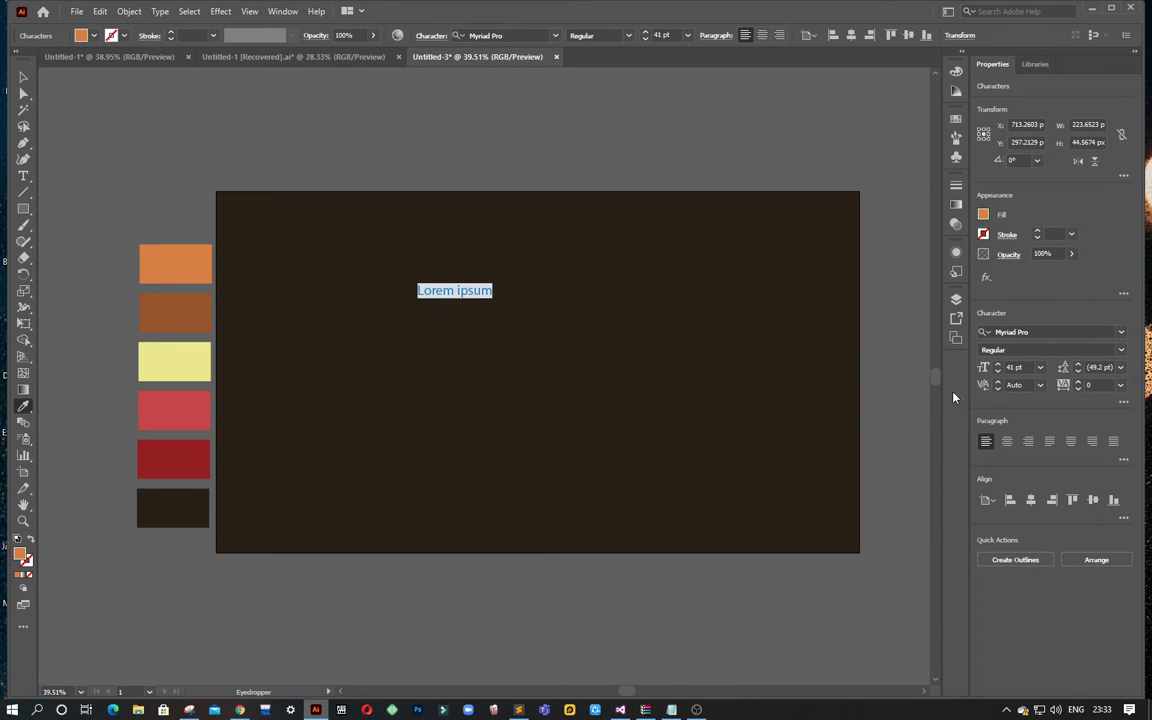
pyautogui.click(998, 367)
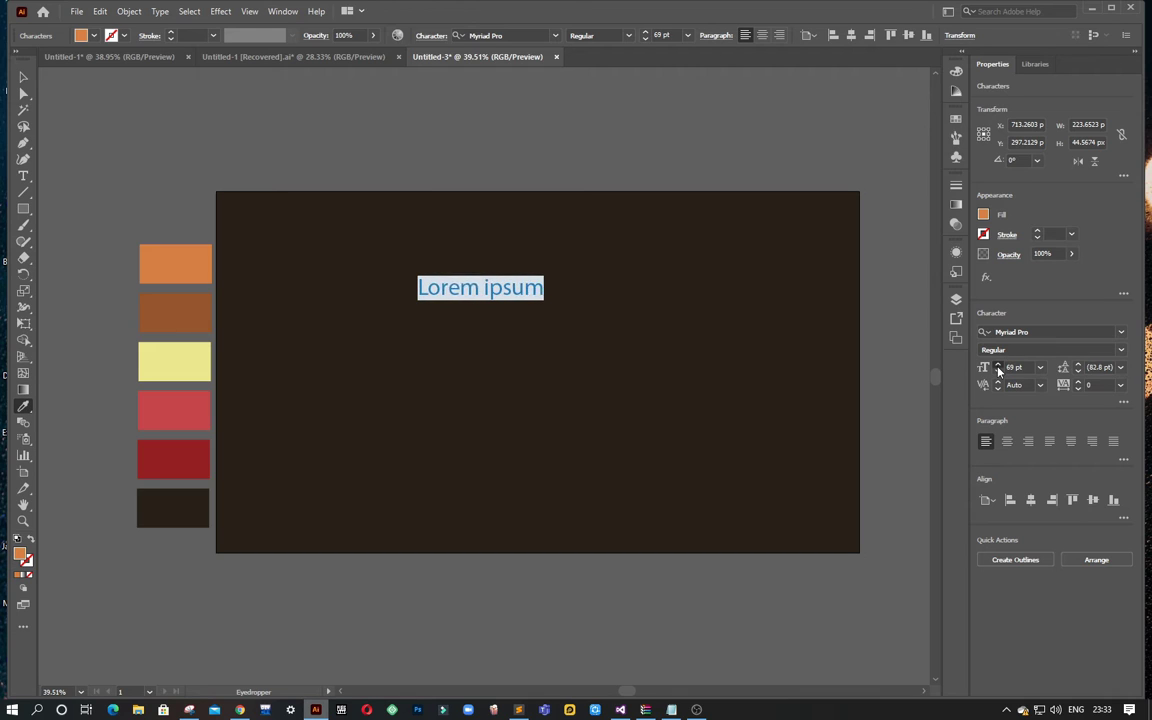
pyautogui.click(998, 367)
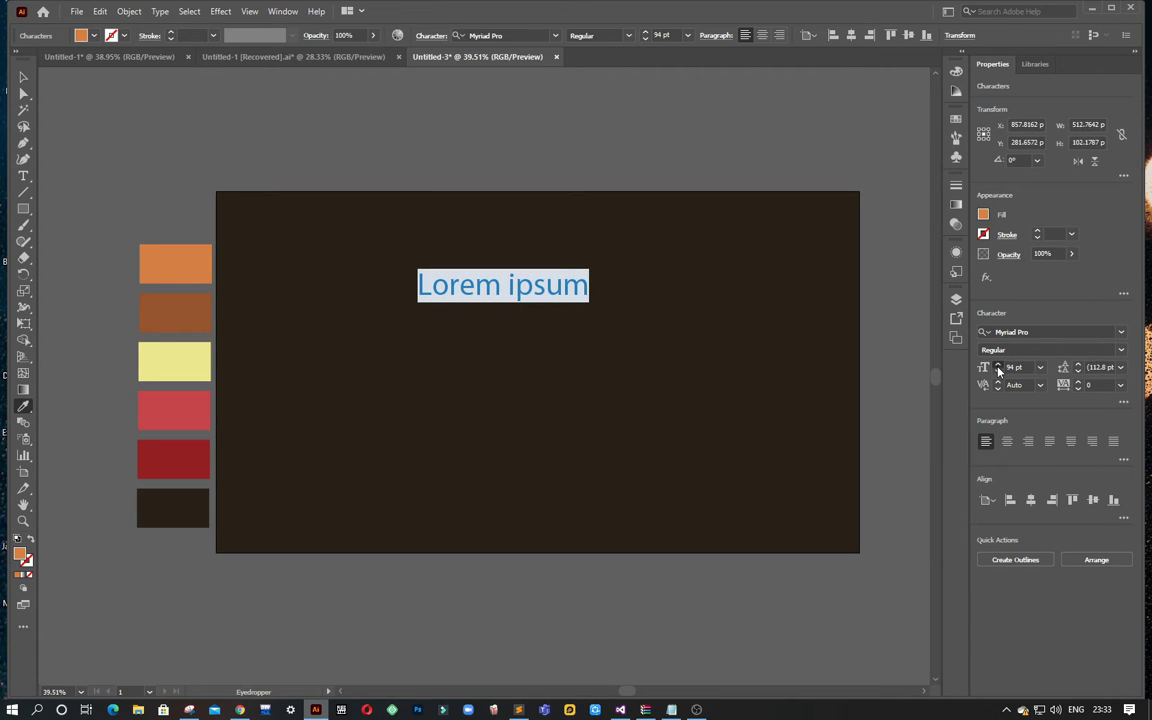
pyautogui.click(998, 367)
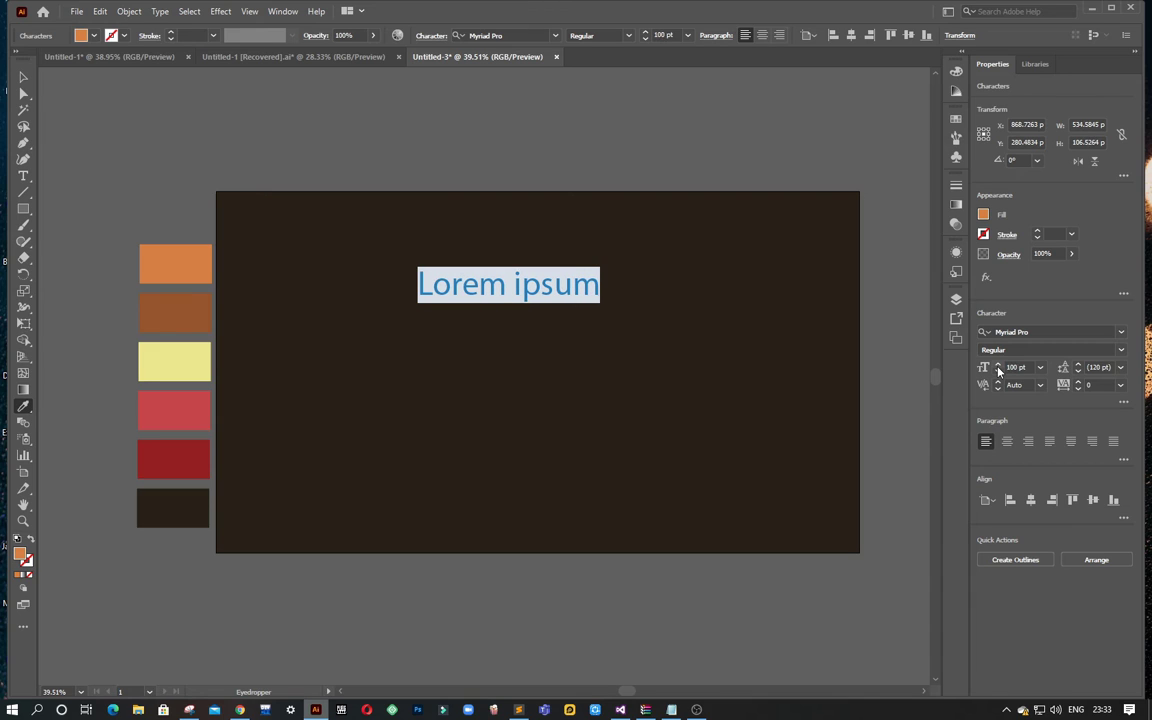
pyautogui.write('H')
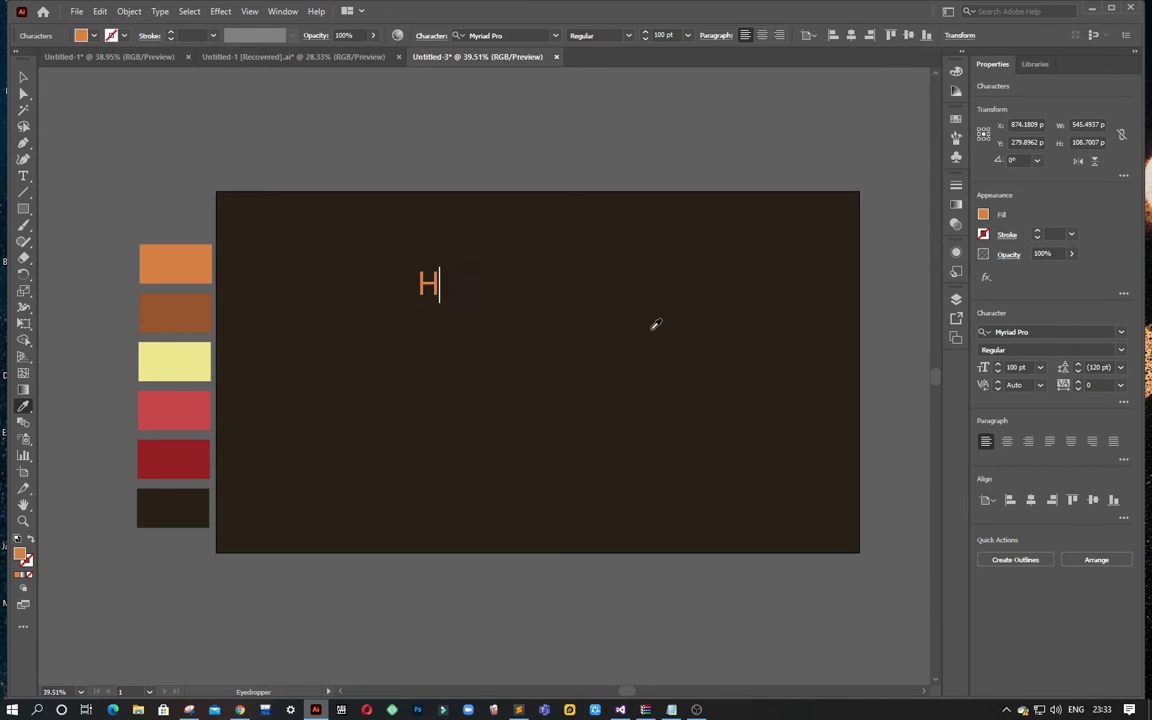
pyautogui.write('APPY ')
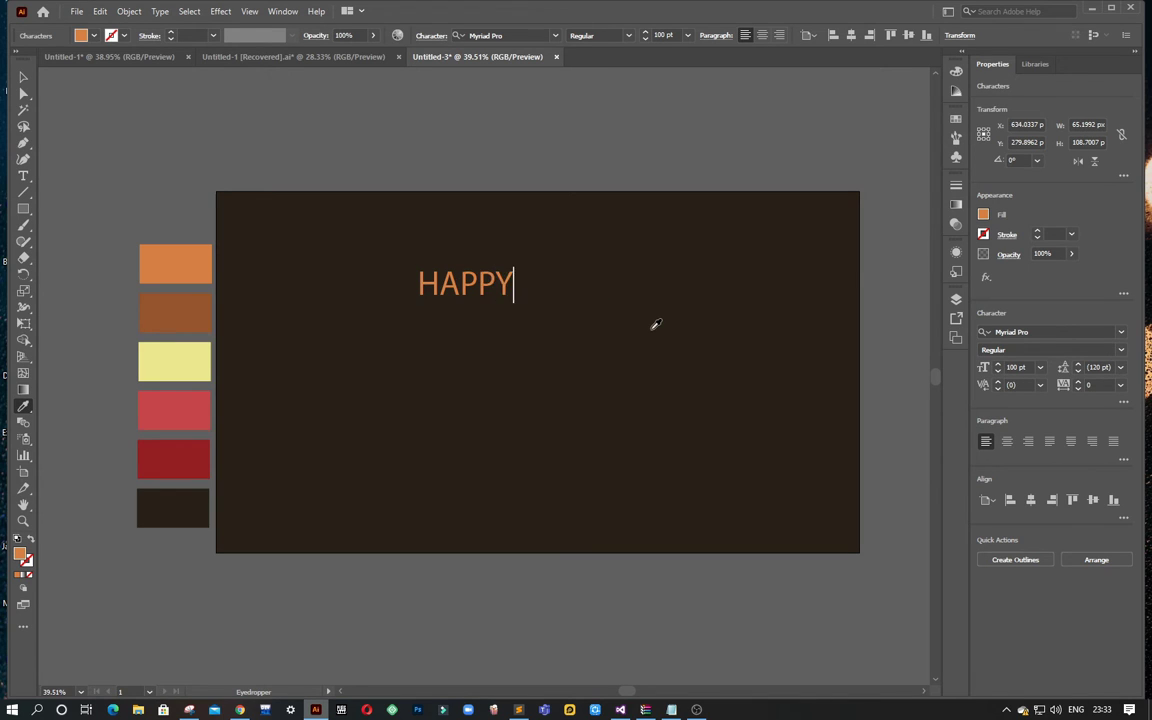
pyautogui.write('NEW ')
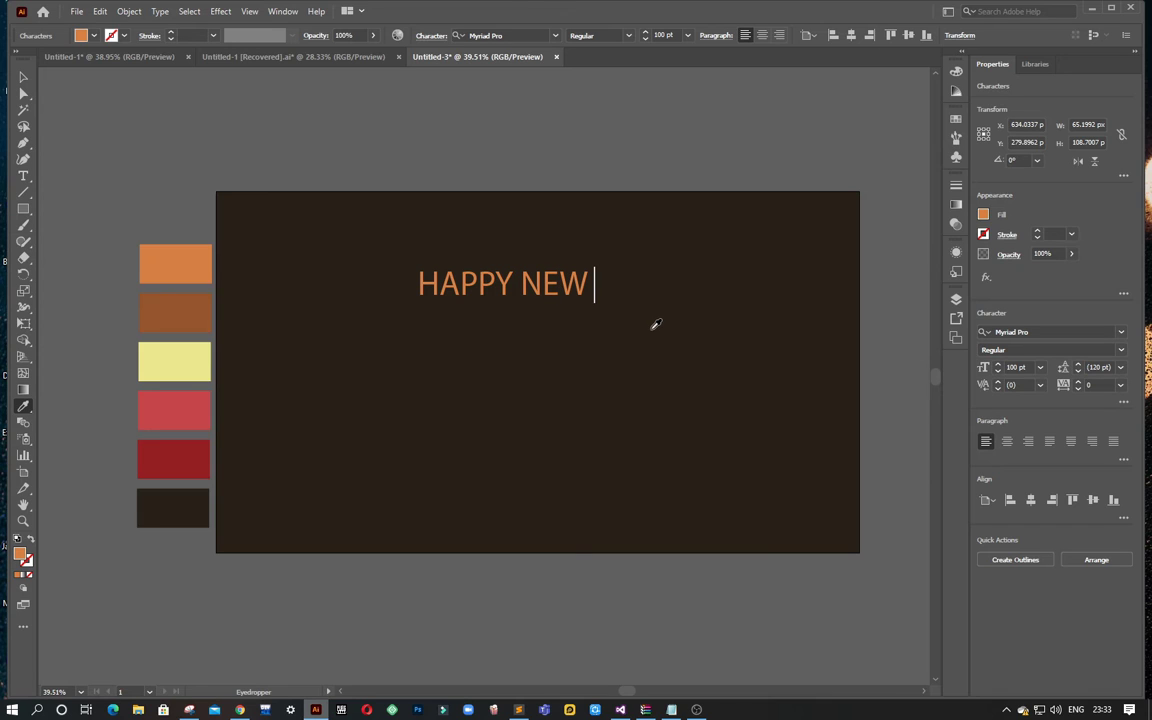
pyautogui.write('YEAR')
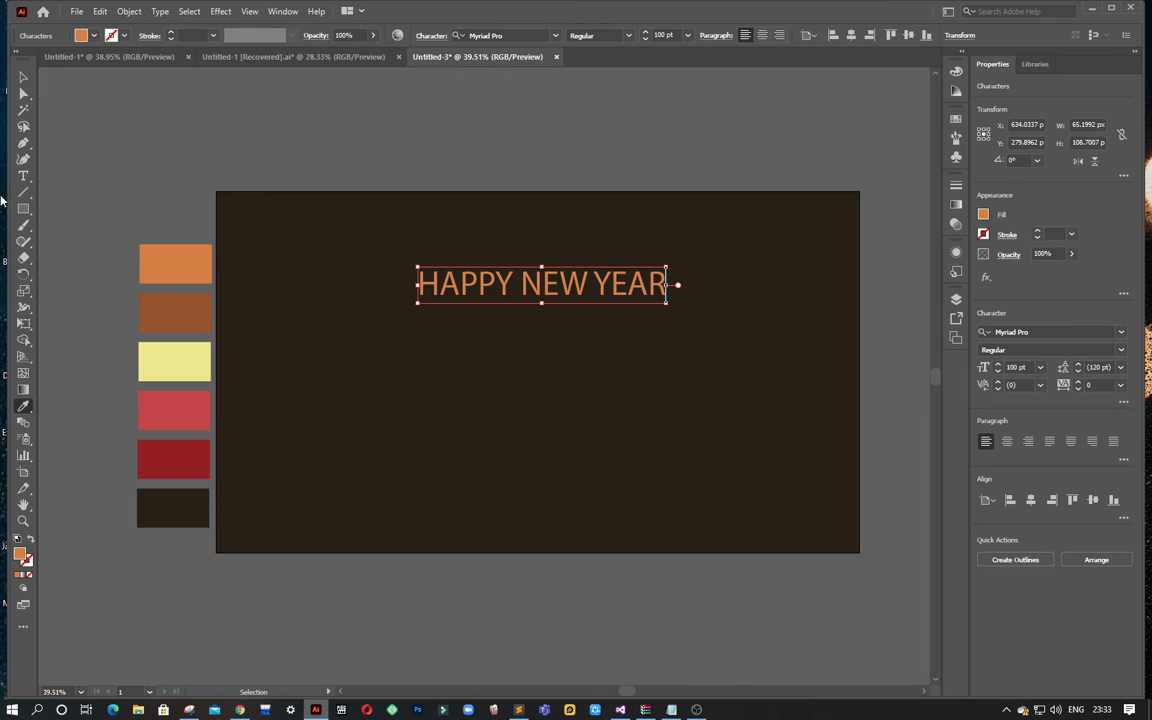
pyautogui.hotkey('ctrl', 'a')
# Scale the text up to about 133 pt and move it to the artboard centre.
pyautogui.click(23, 77)
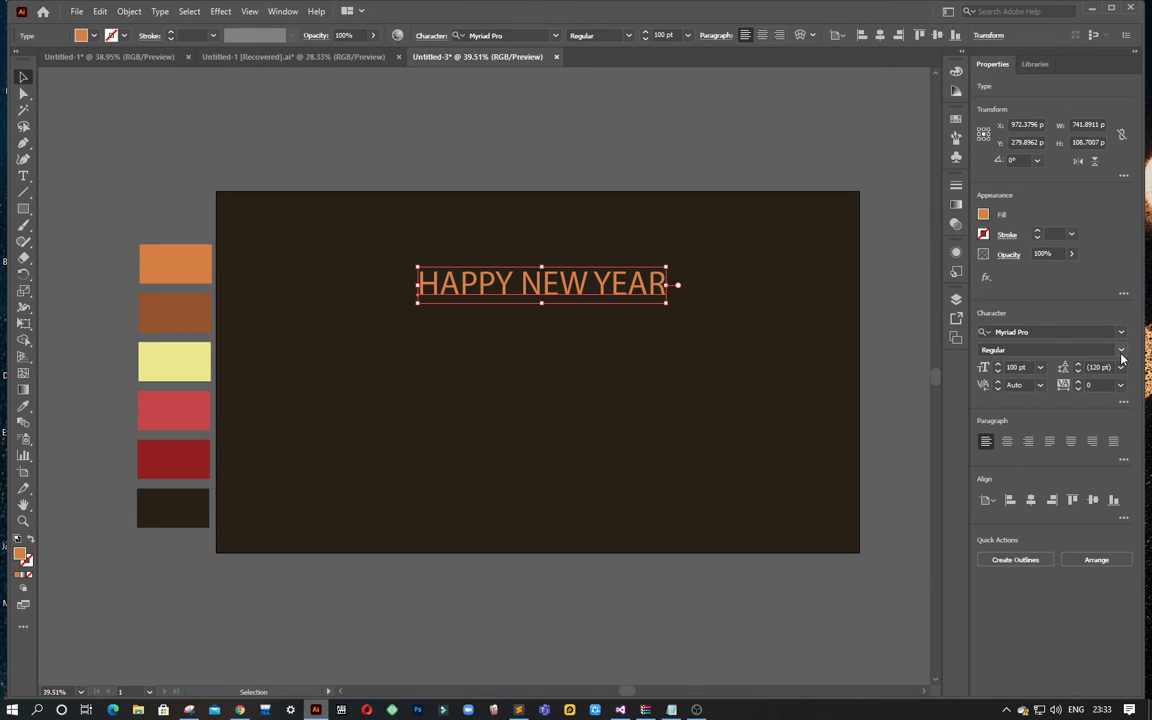
pyautogui.click(1121, 350)
pyautogui.moveTo(669, 306); pyautogui.dragTo(707, 342)
pyautogui.moveTo(576, 312); pyautogui.dragTo(577, 390)
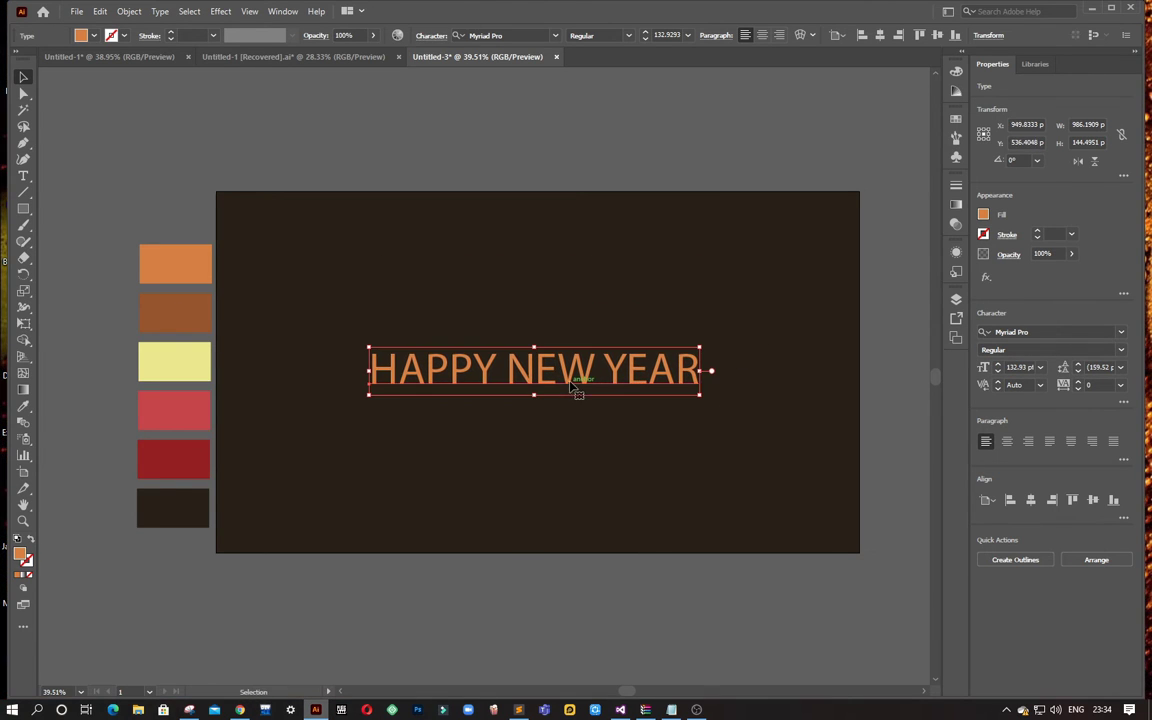
# Change the text's font to Rubik Bold.
pyautogui.click(1121, 336)
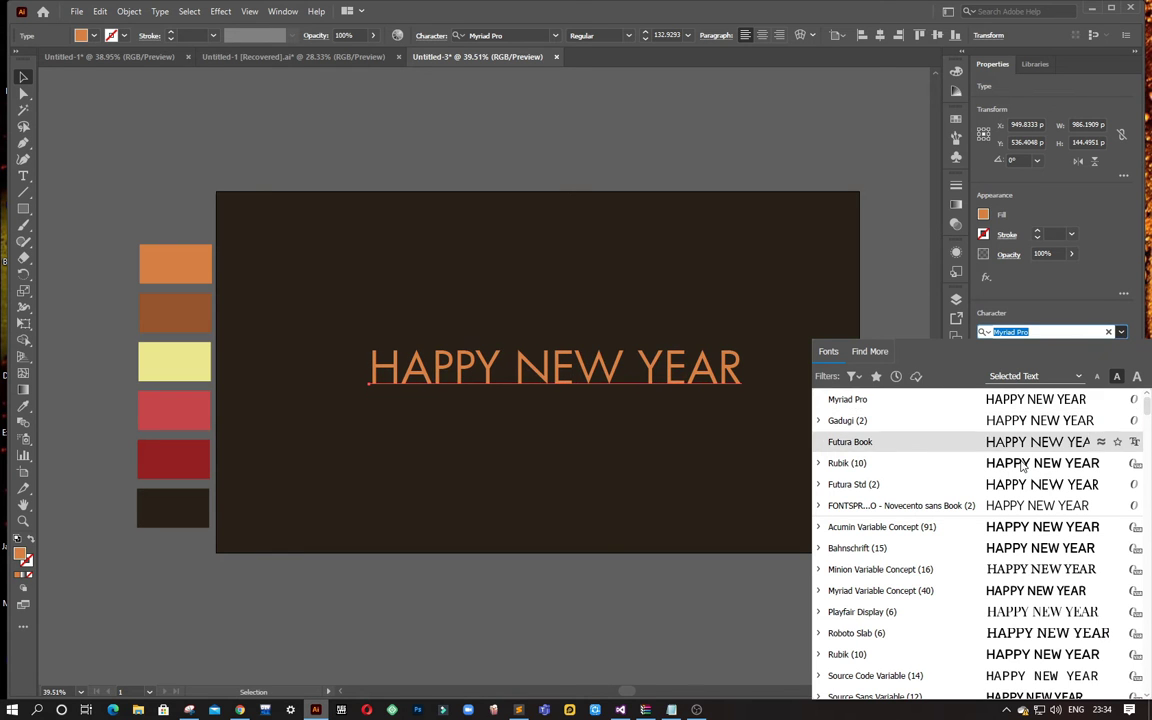
pyautogui.click(1040, 463)
pyautogui.click(1103, 350)
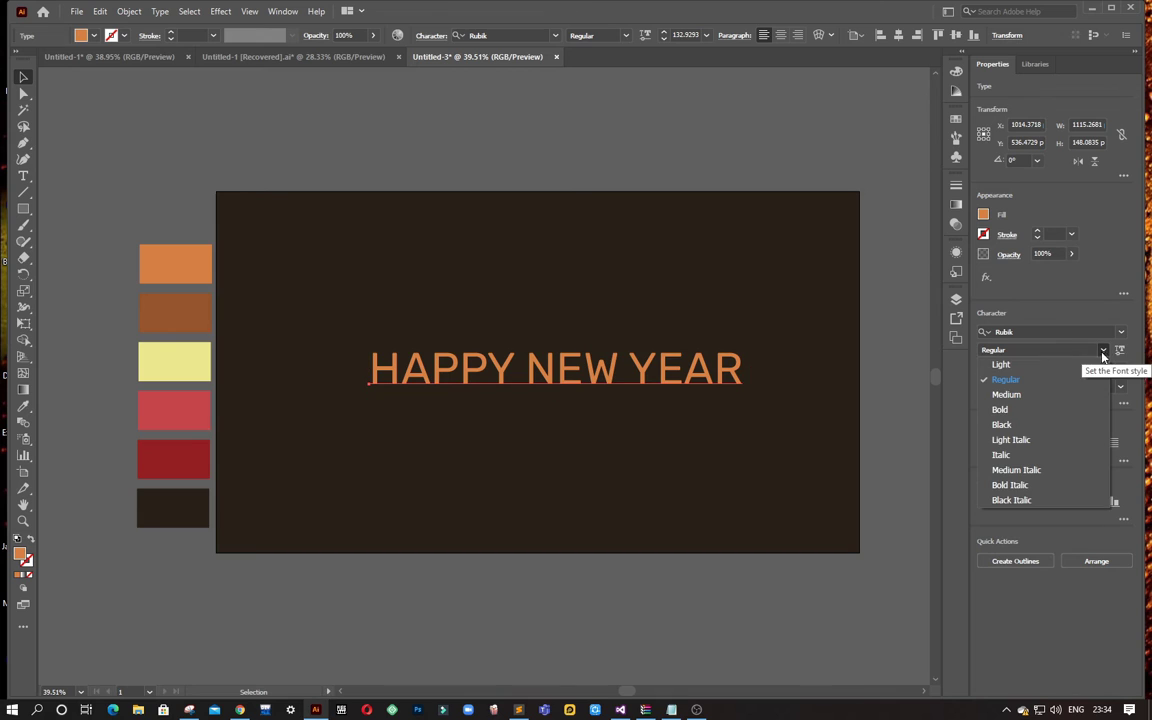
pyautogui.click(1000, 410)
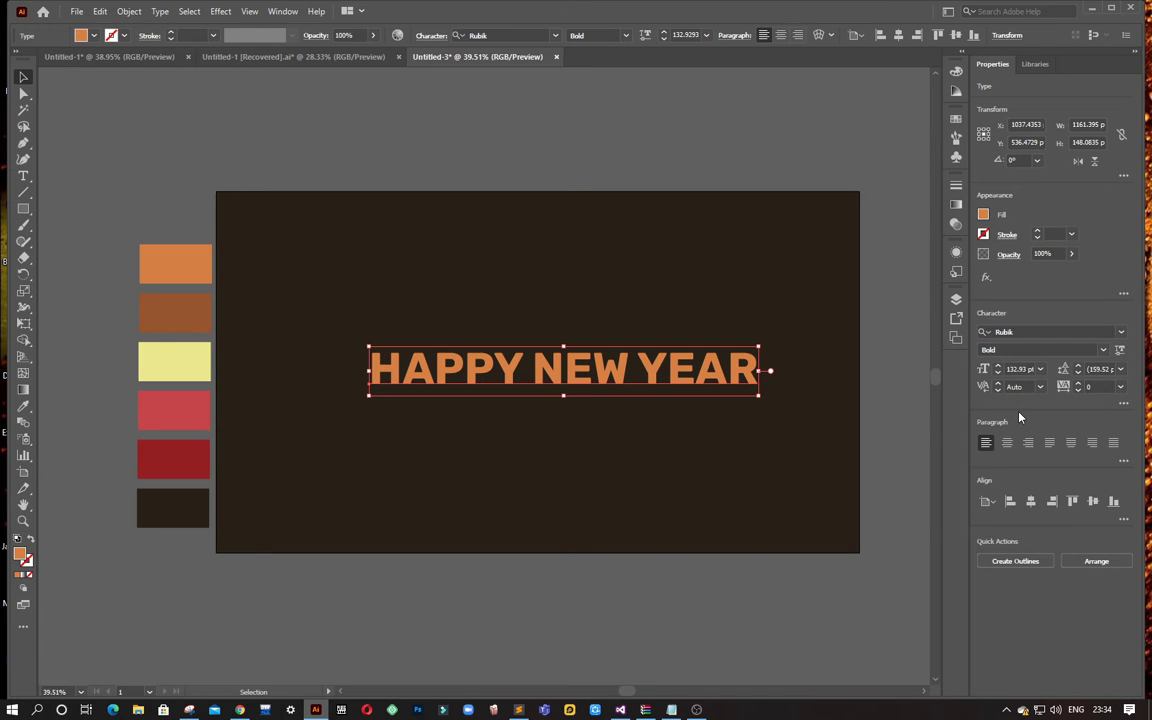
pyautogui.moveTo(494, 414)
pyautogui.mouseDown()
pyautogui.moveTo(564, 421)
pyautogui.moveTo(553, 424)
pyautogui.mouseUp()
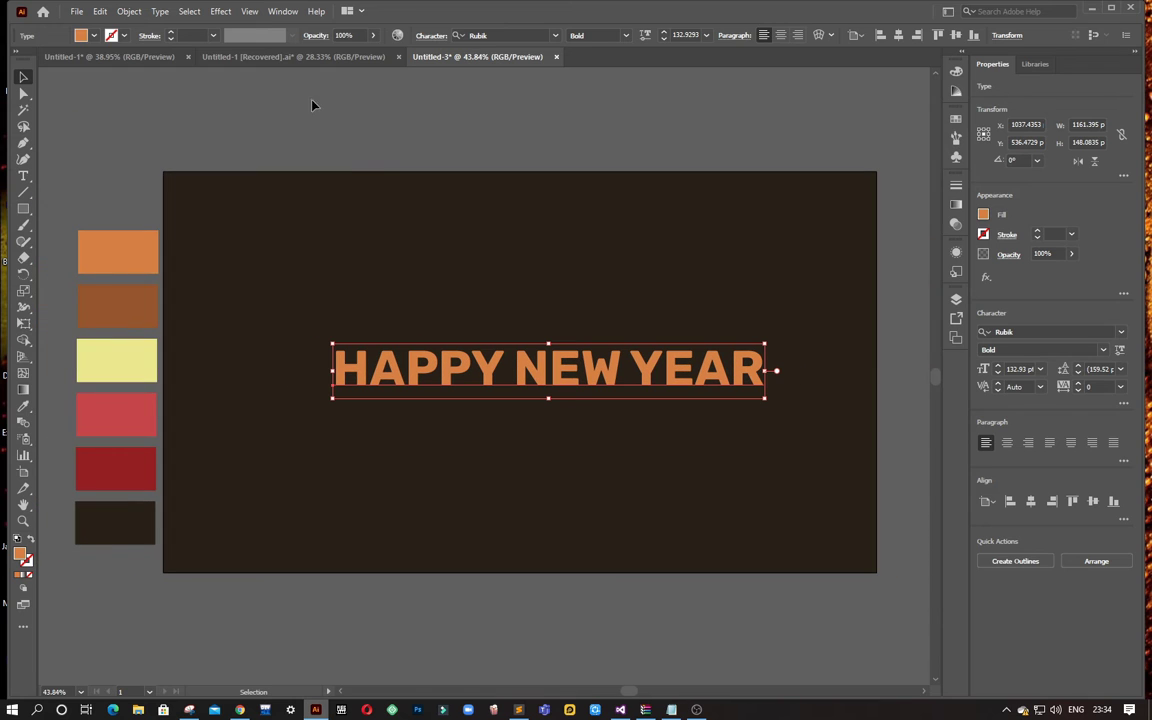
# Apply a 50 pt 3D Extrude & Bevel from Isometric Top, tilted to 41°, 18°, −33°.
pyautogui.click(128, 14)
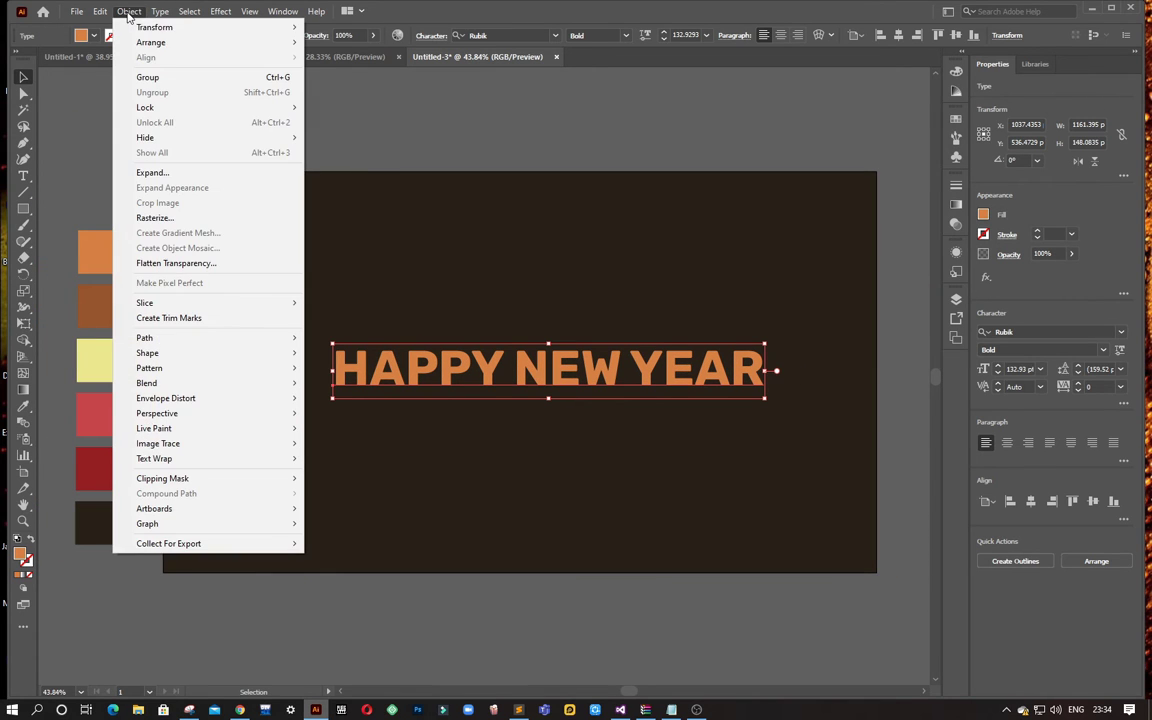
pyautogui.click(221, 12)
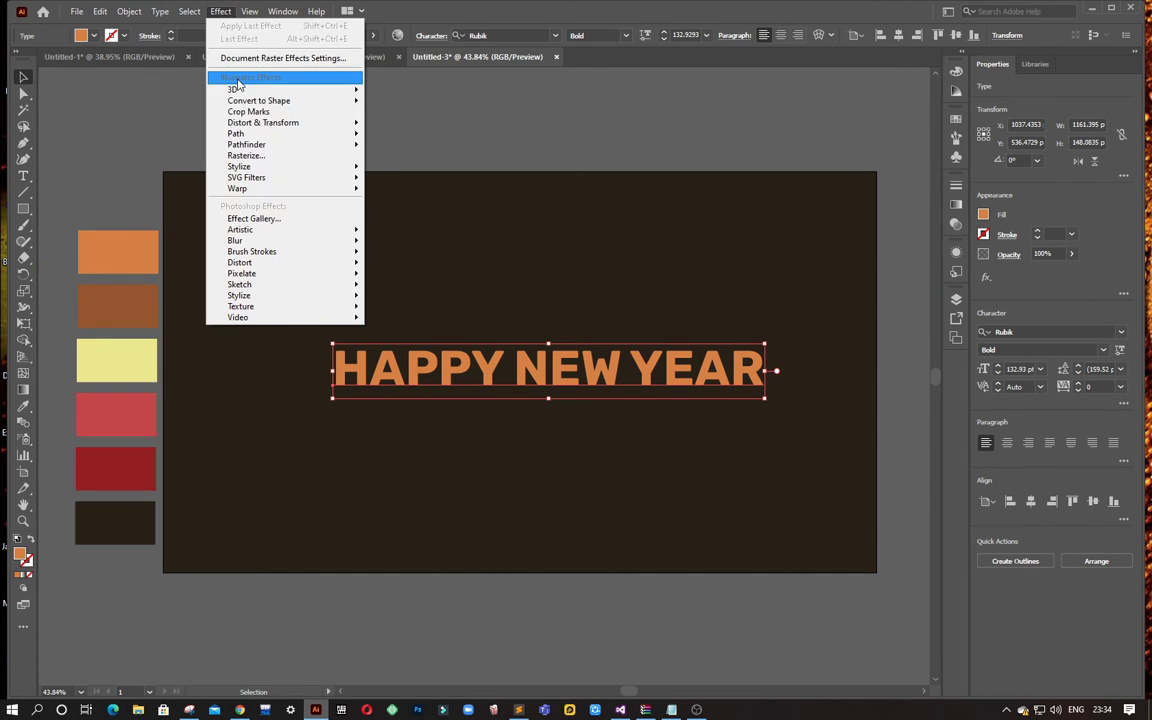
pyautogui.moveTo(236, 89)
pyautogui.click(405, 92)
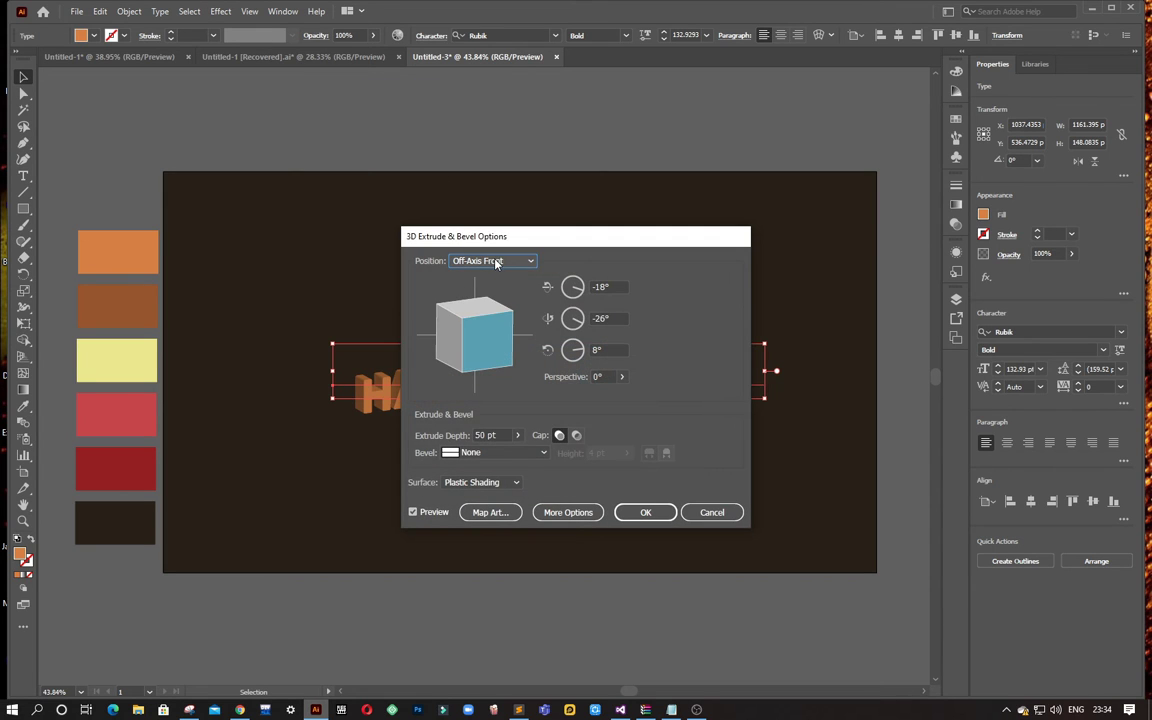
pyautogui.click(496, 262)
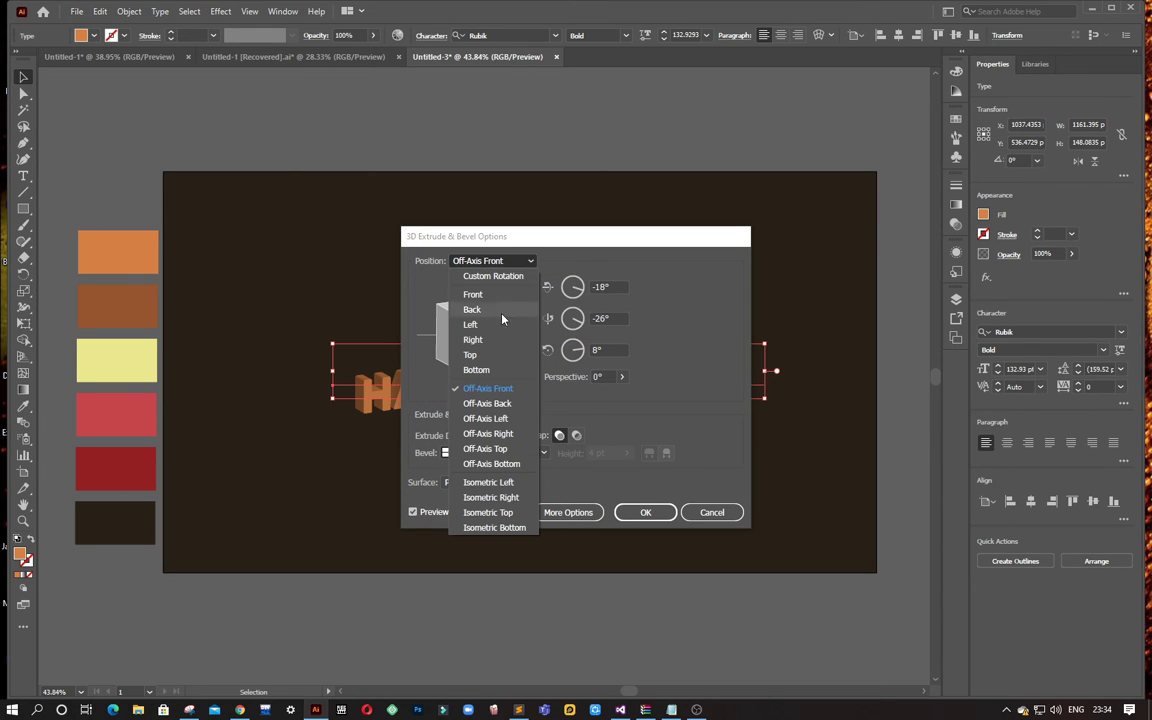
pyautogui.click(489, 514)
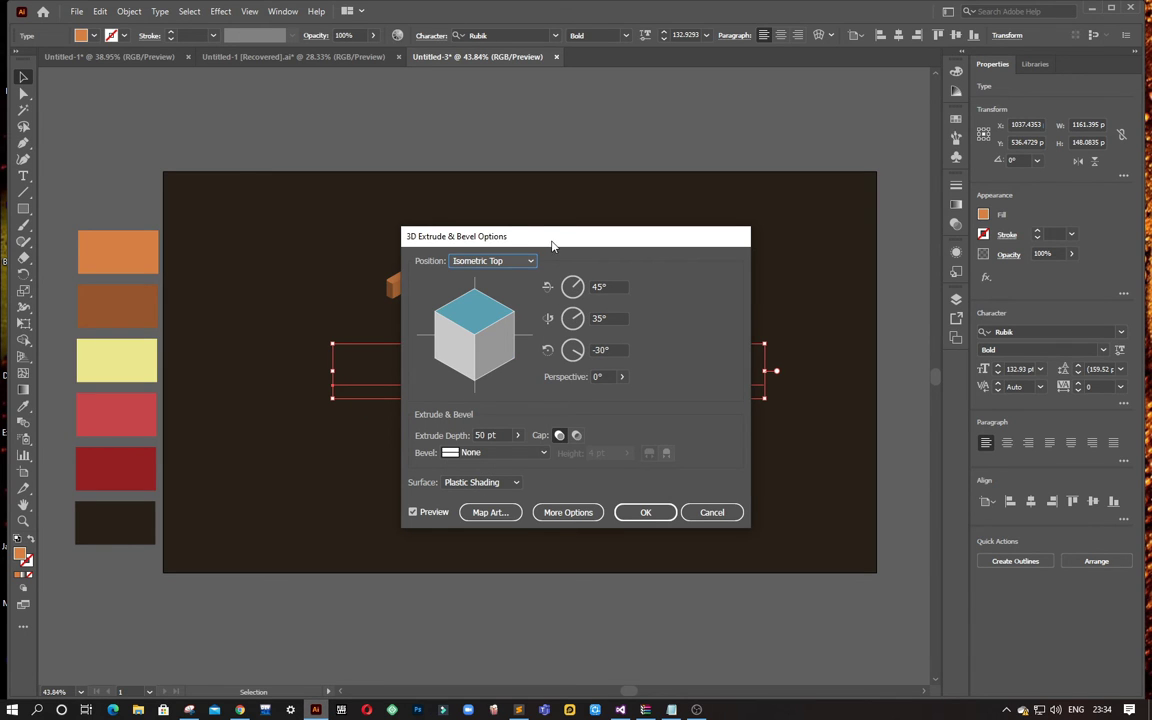
pyautogui.moveTo(552, 245); pyautogui.dragTo(913, 173)
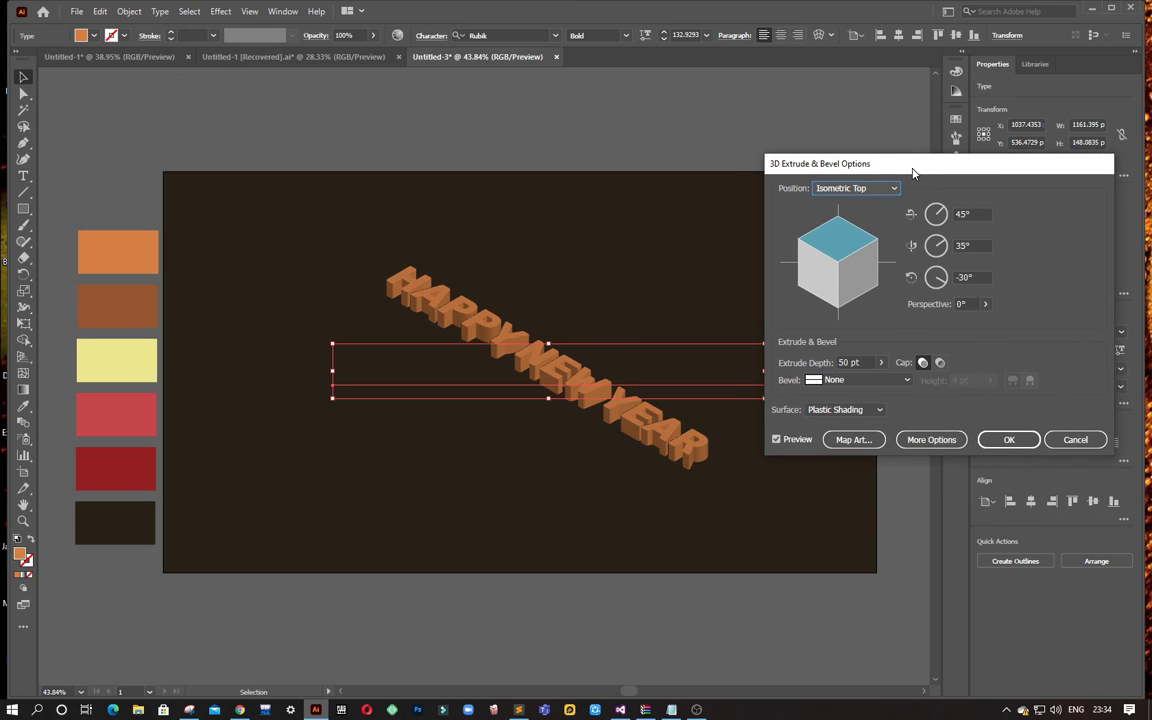
pyautogui.moveTo(863, 261); pyautogui.dragTo(858, 282)
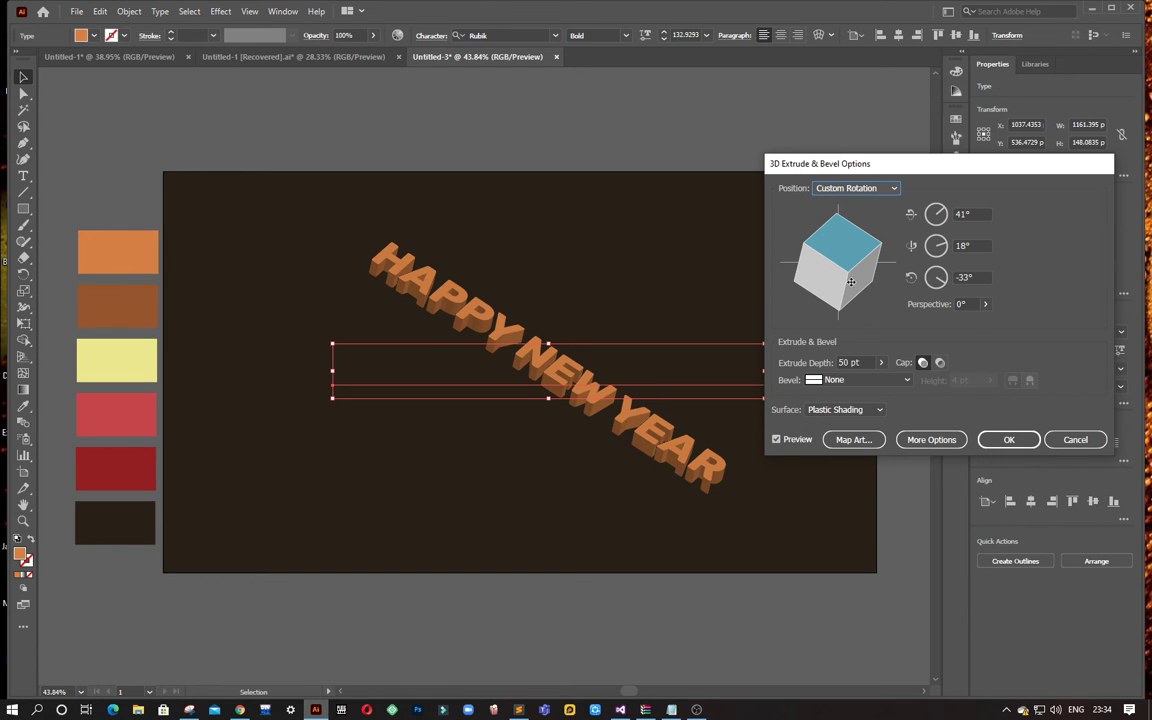
pyautogui.click(1009, 440)
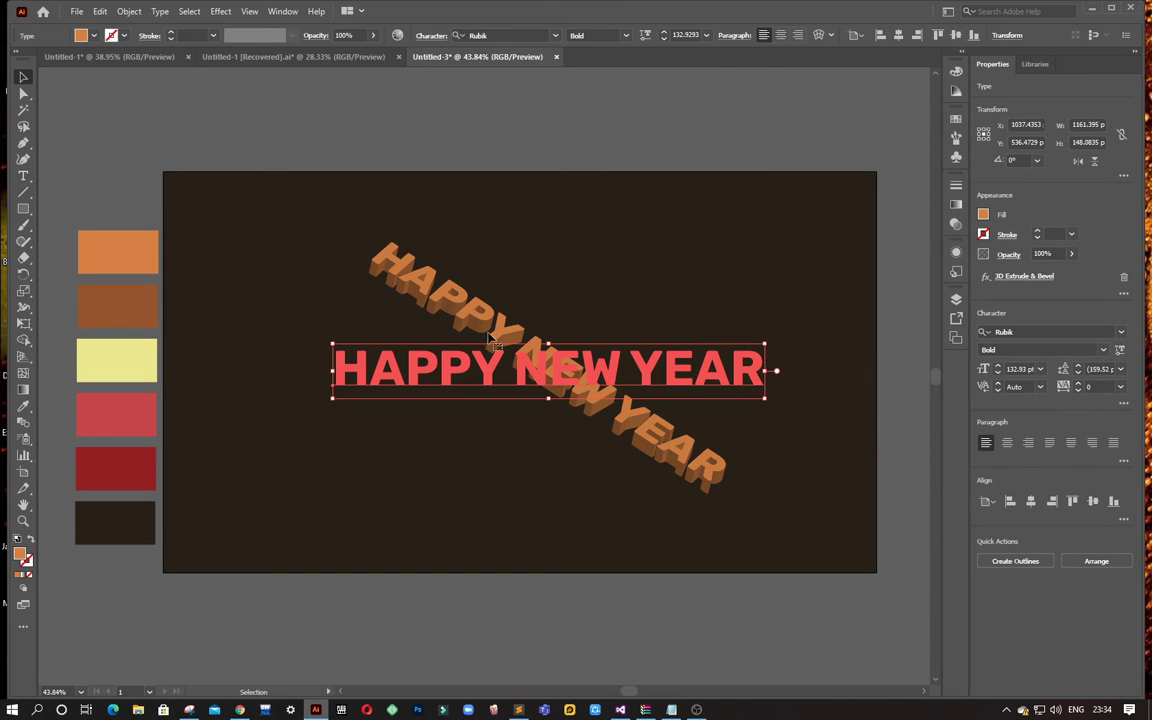
# Expand the 3D appearance into editable artwork.
pyautogui.rightClick(516, 350)
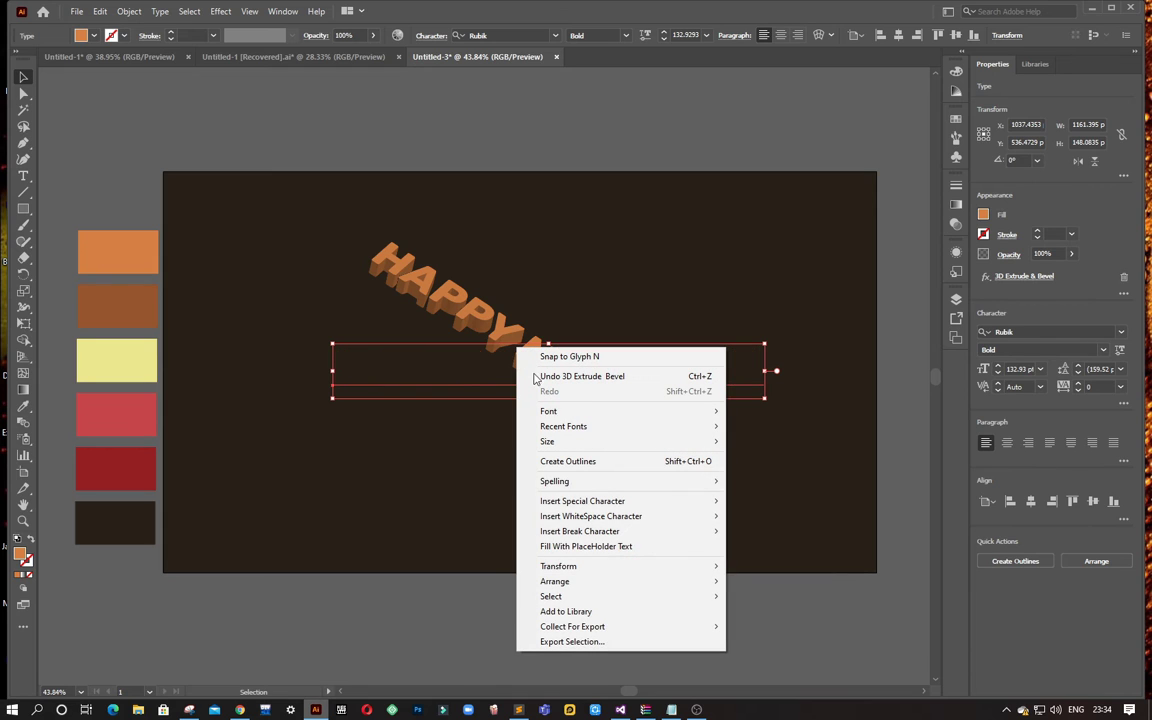
pyautogui.click(578, 376)
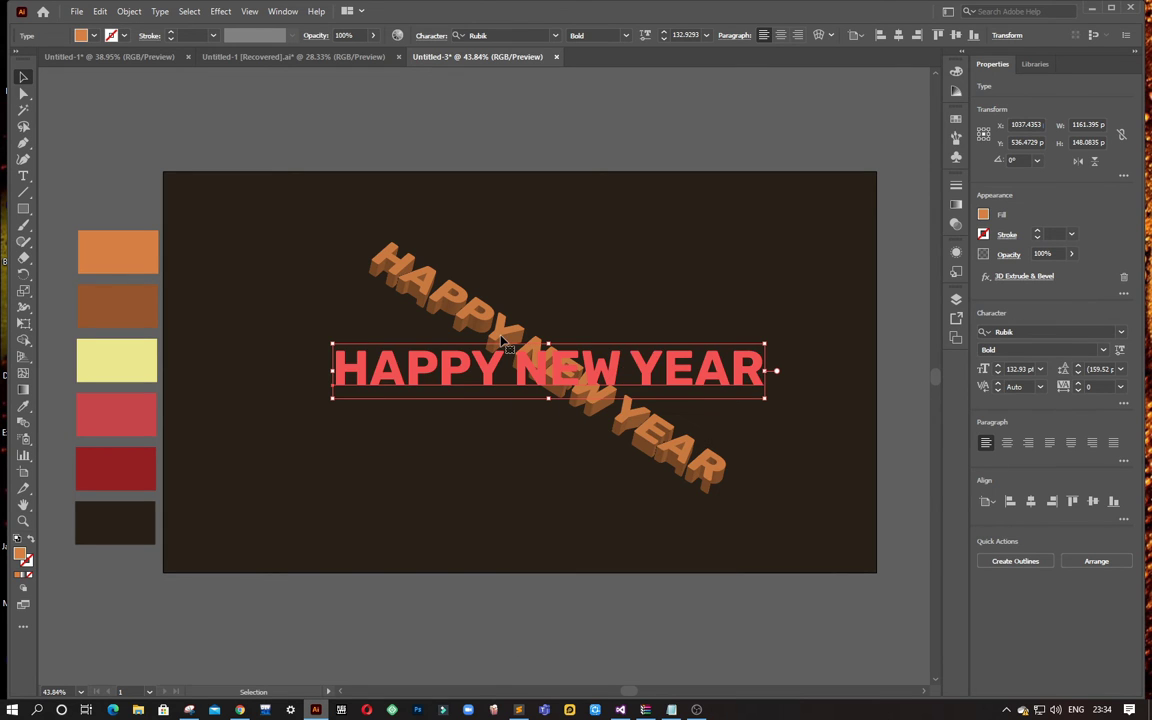
pyautogui.click(129, 11)
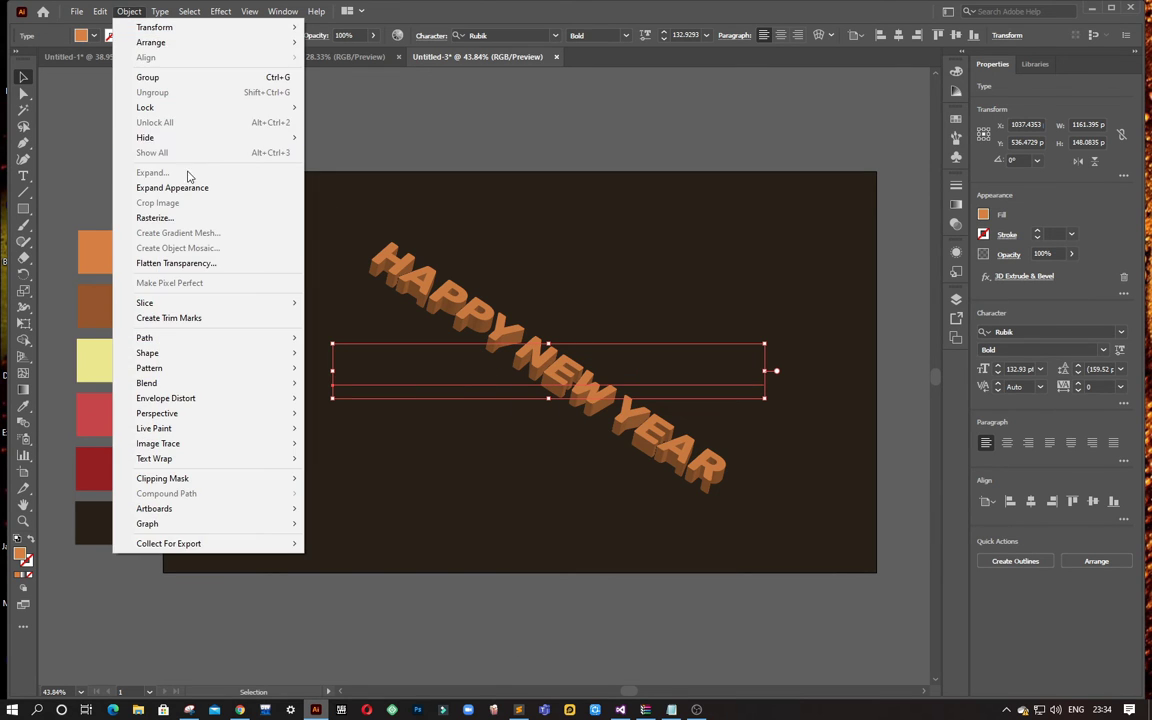
pyautogui.click(181, 190)
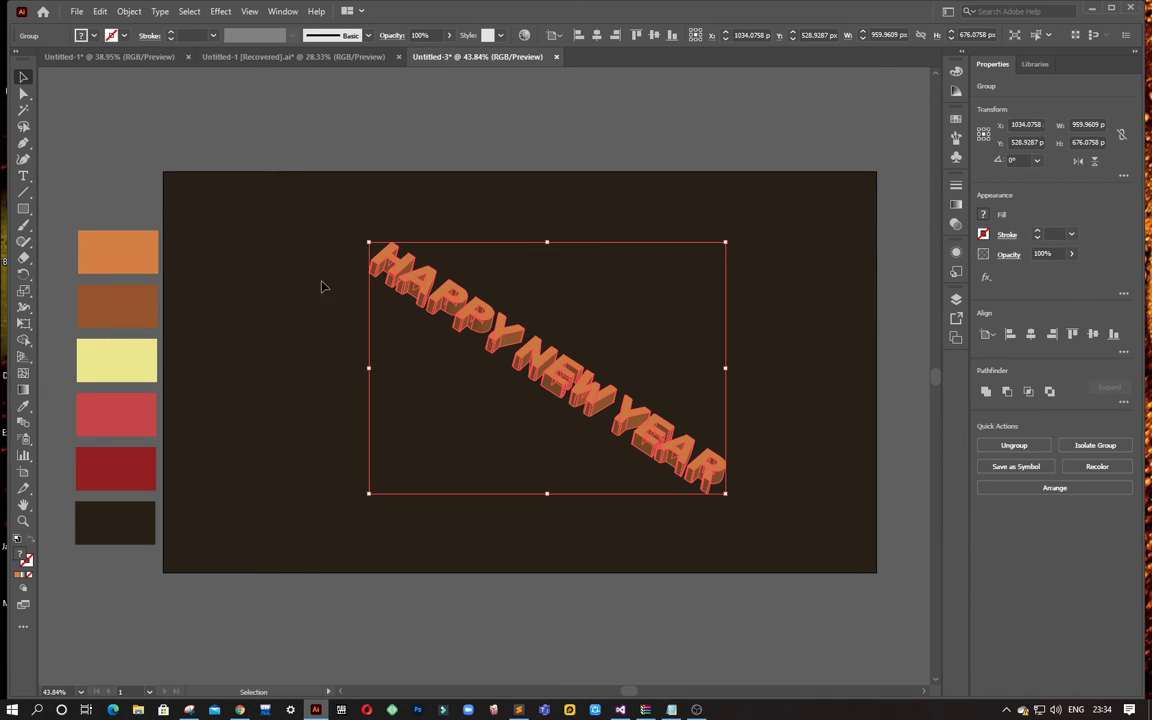
# Ungroup the expanded 3D lettering twice.
pyautogui.rightClick(494, 323)
pyautogui.click(525, 450)
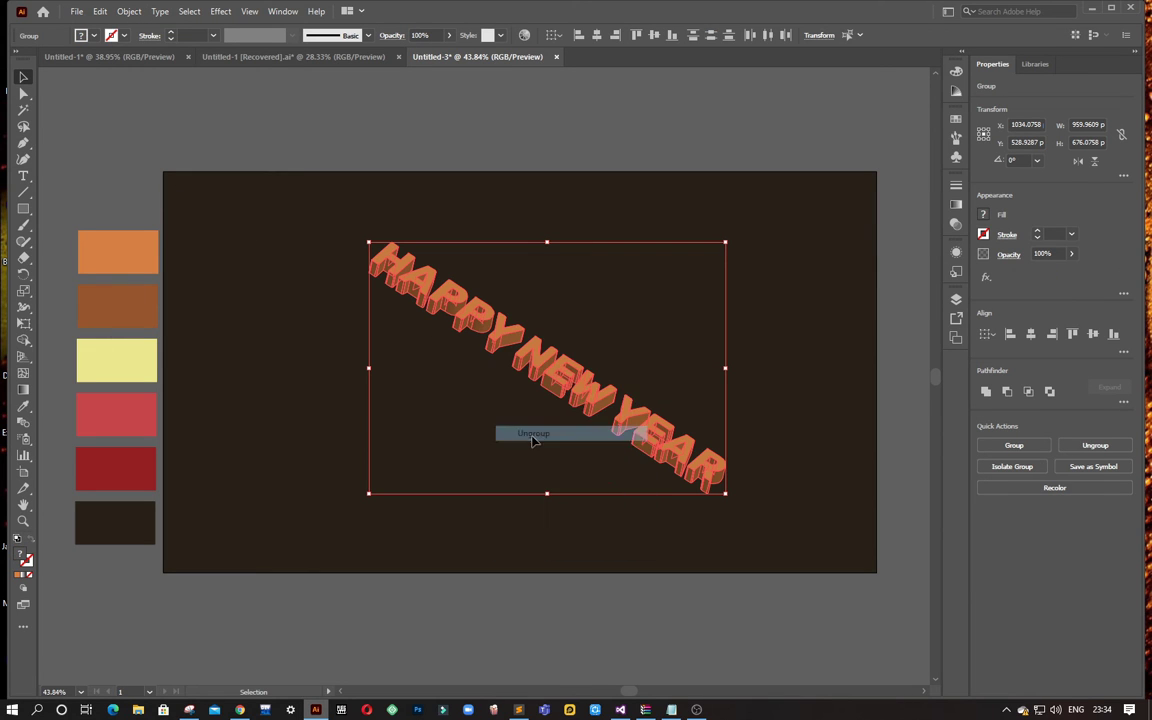
pyautogui.rightClick(531, 360)
pyautogui.click(572, 471)
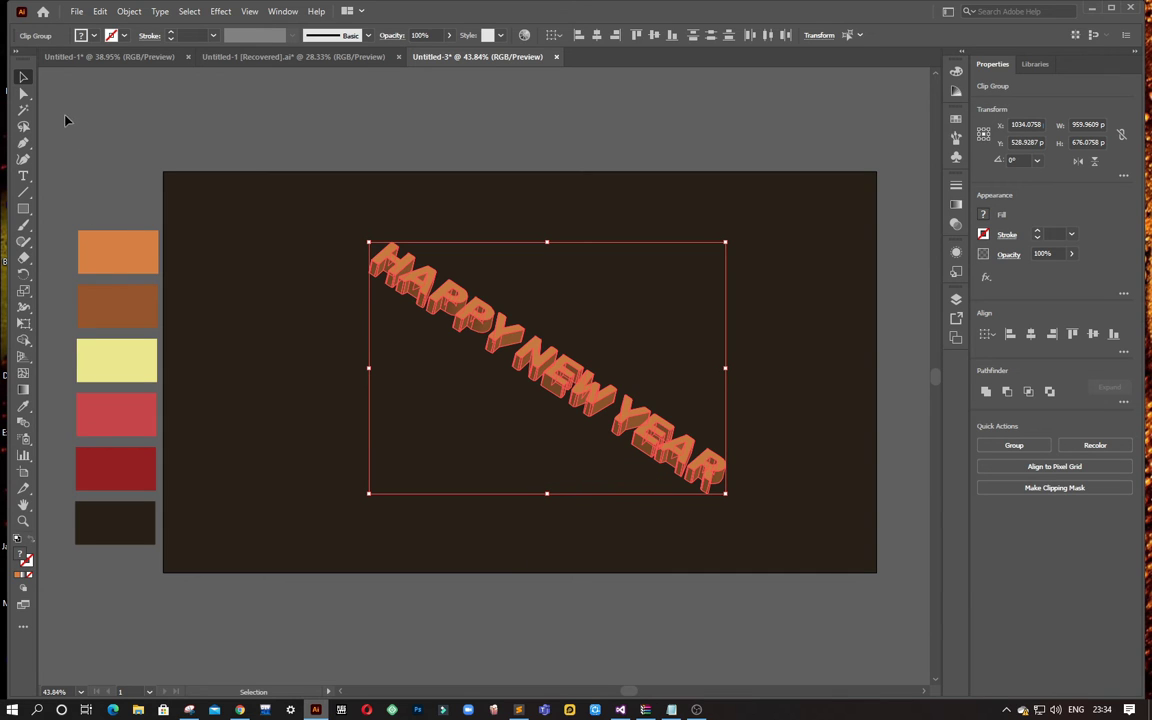
# Select all twelve 3D letters, H through R, together.
pyautogui.click(190, 138)
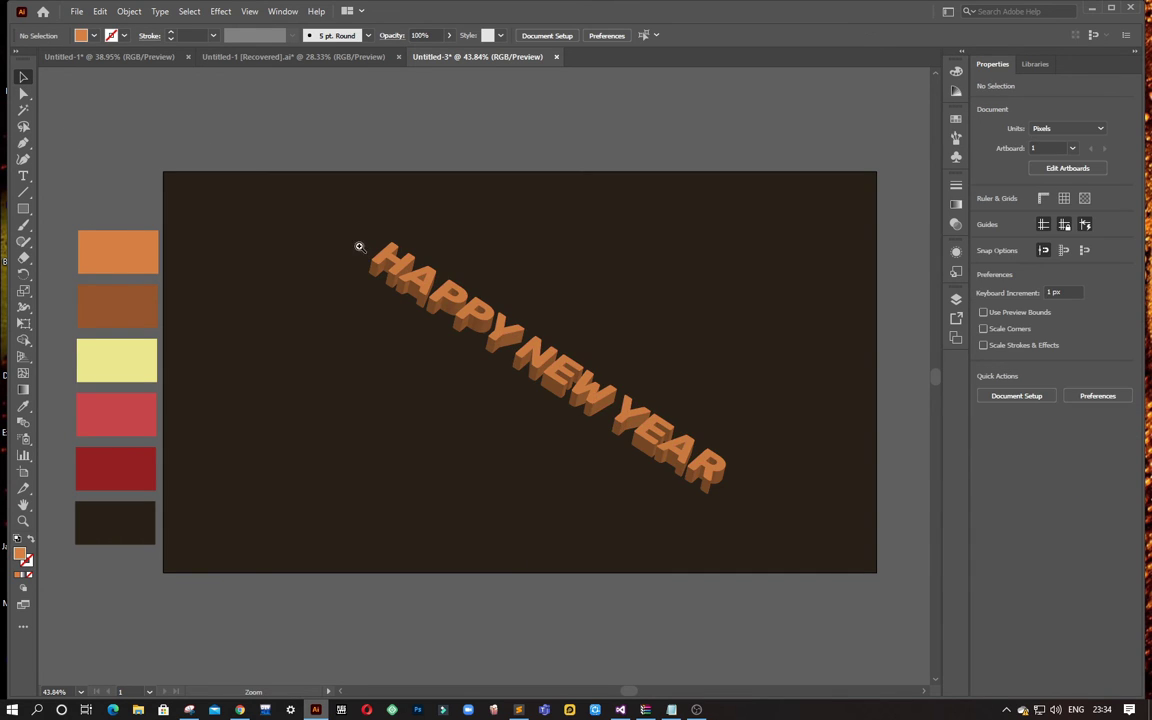
pyautogui.scroll(2, 400, 252)
pyautogui.click(397, 262)
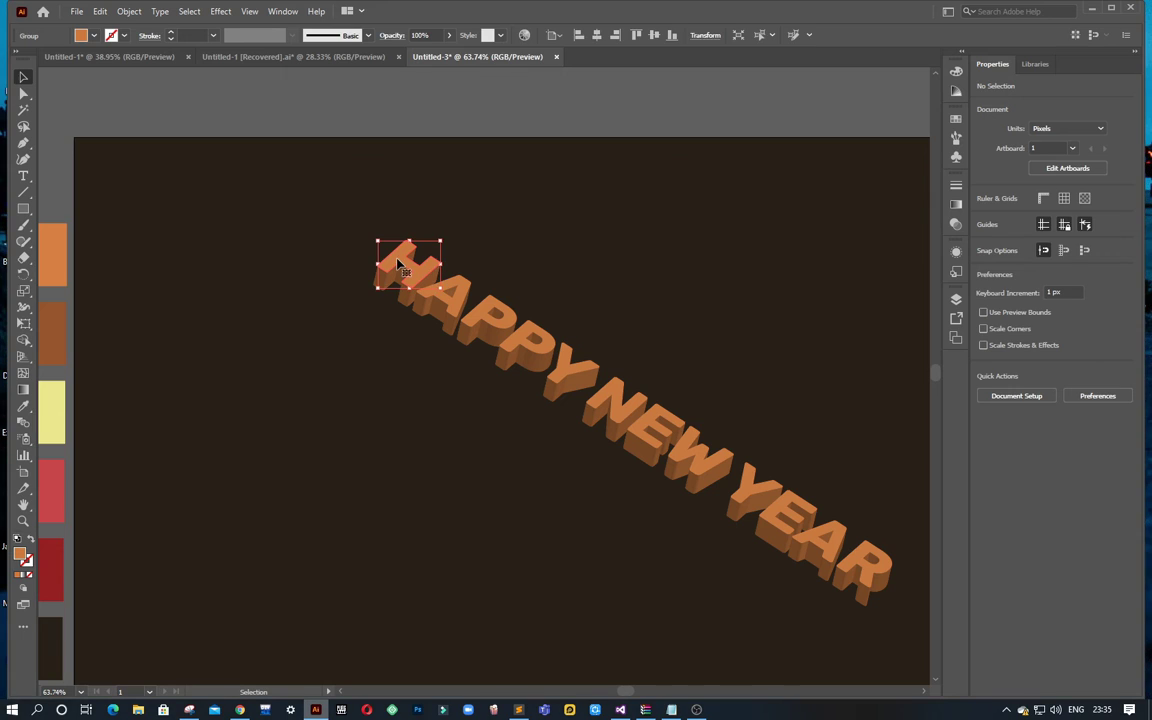
pyautogui.keyDown('shift'); pyautogui.click(447, 291); pyautogui.keyUp('shift')
pyautogui.keyDown('shift'); pyautogui.click(495, 315); pyautogui.keyUp('shift')
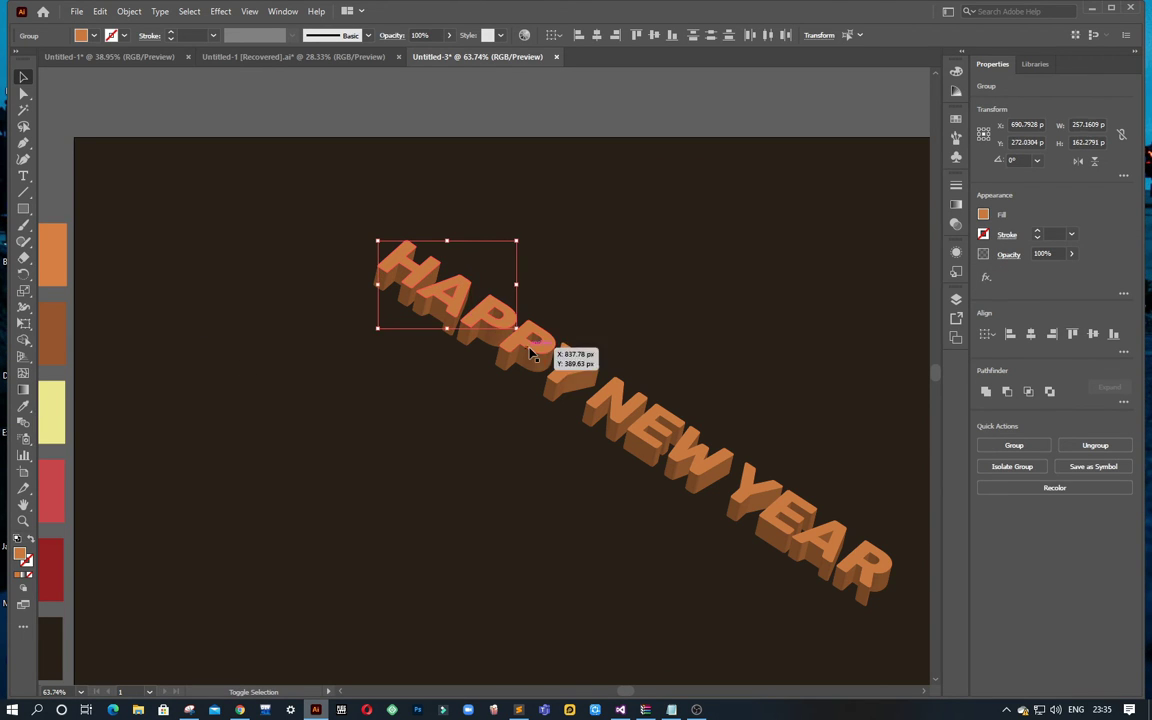
pyautogui.keyDown('shift'); pyautogui.click(529, 351); pyautogui.keyUp('shift')
pyautogui.keyDown('shift'); pyautogui.click(578, 376); pyautogui.keyUp('shift')
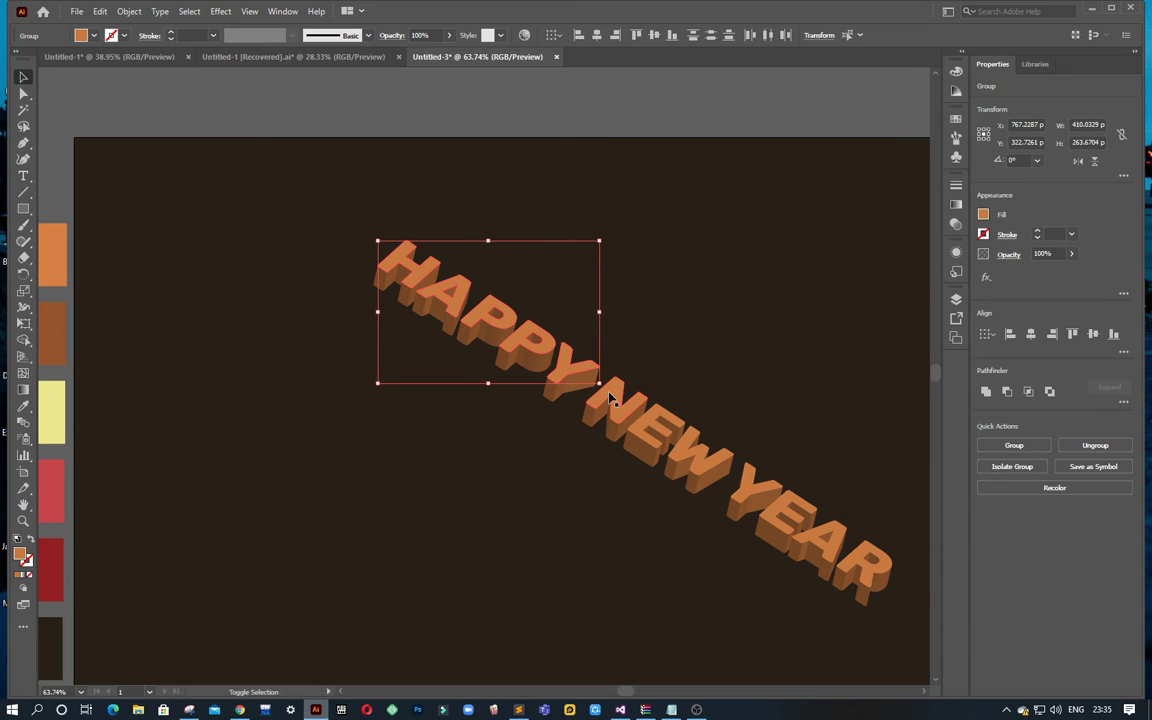
pyautogui.keyDown('shift'); pyautogui.click(609, 396); pyautogui.keyUp('shift')
pyautogui.keyDown('shift'); pyautogui.click(645, 438); pyautogui.keyUp('shift')
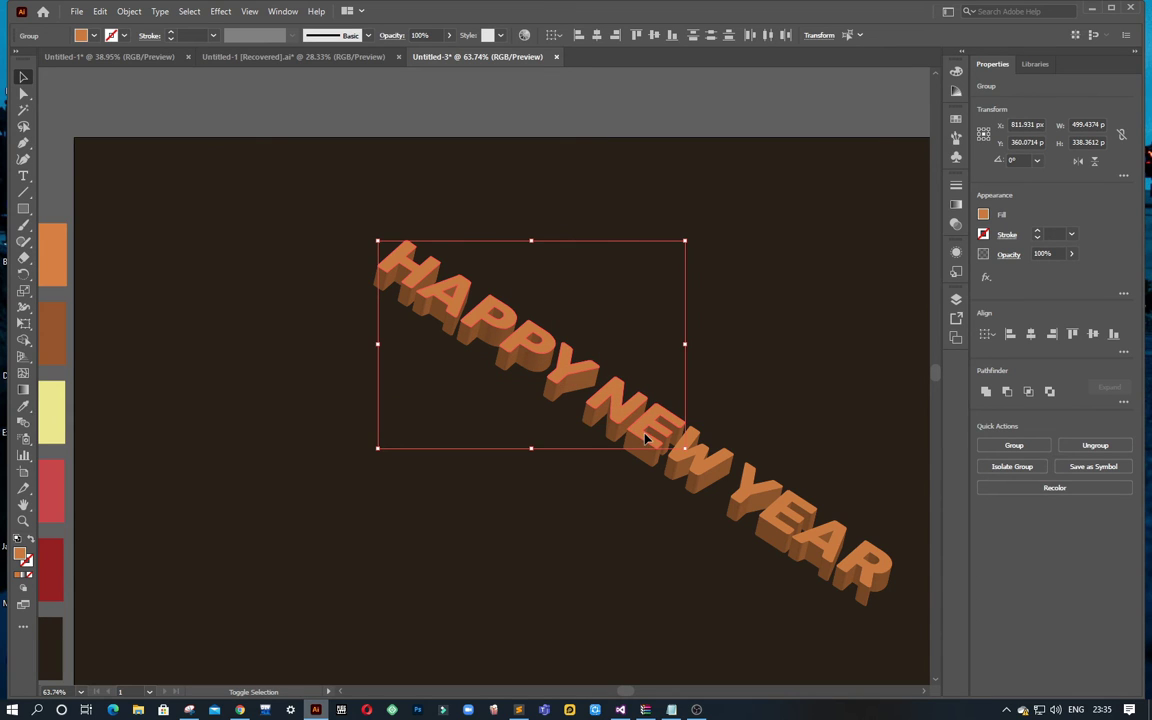
pyautogui.keyDown('shift'); pyautogui.click(703, 468); pyautogui.keyUp('shift')
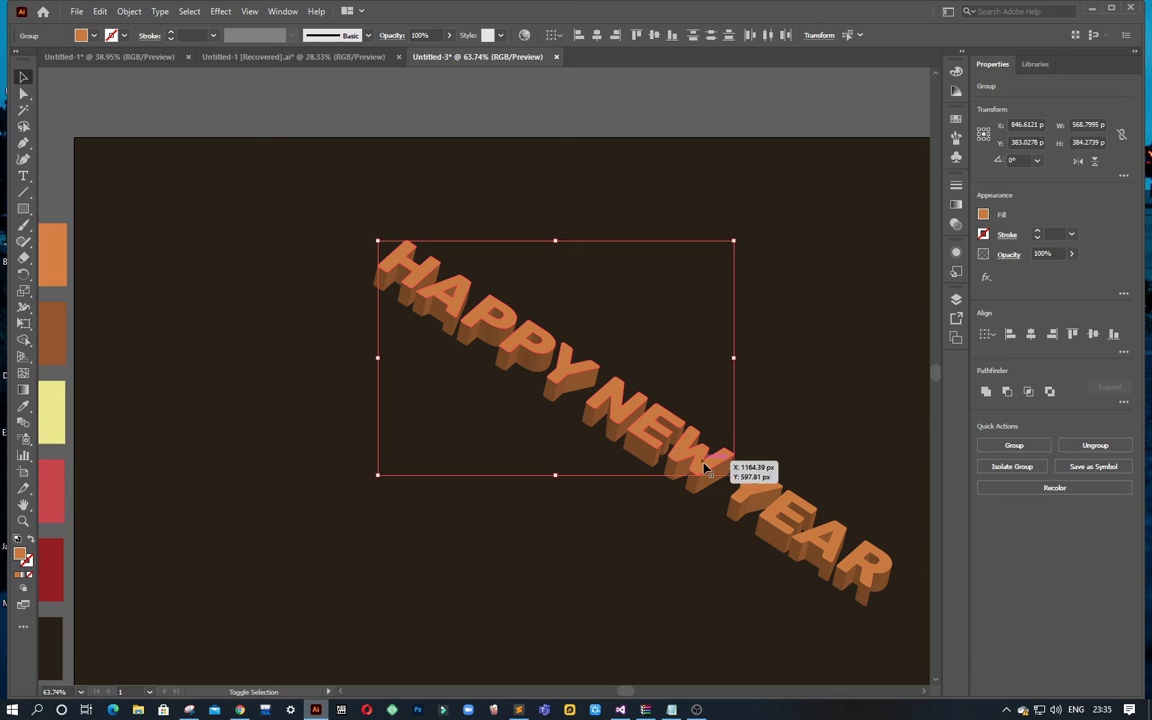
pyautogui.keyDown('shift'); pyautogui.click(760, 492); pyautogui.keyUp('shift')
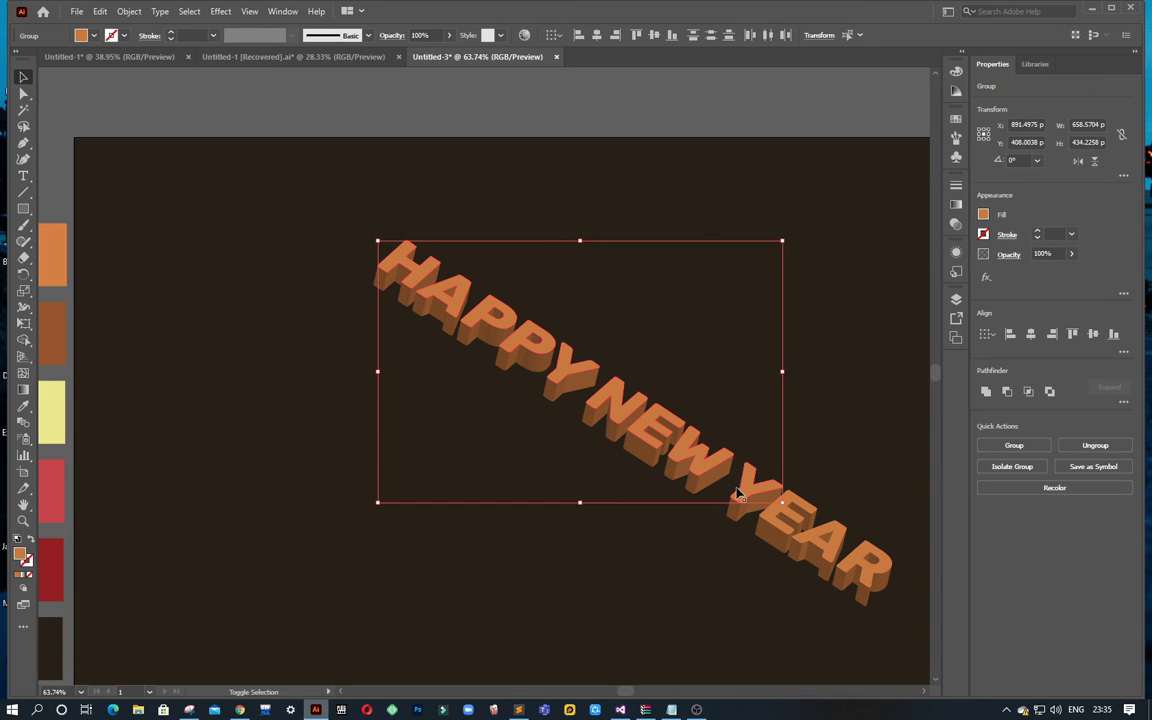
pyautogui.keyDown('shift'); pyautogui.click(773, 527); pyautogui.keyUp('shift')
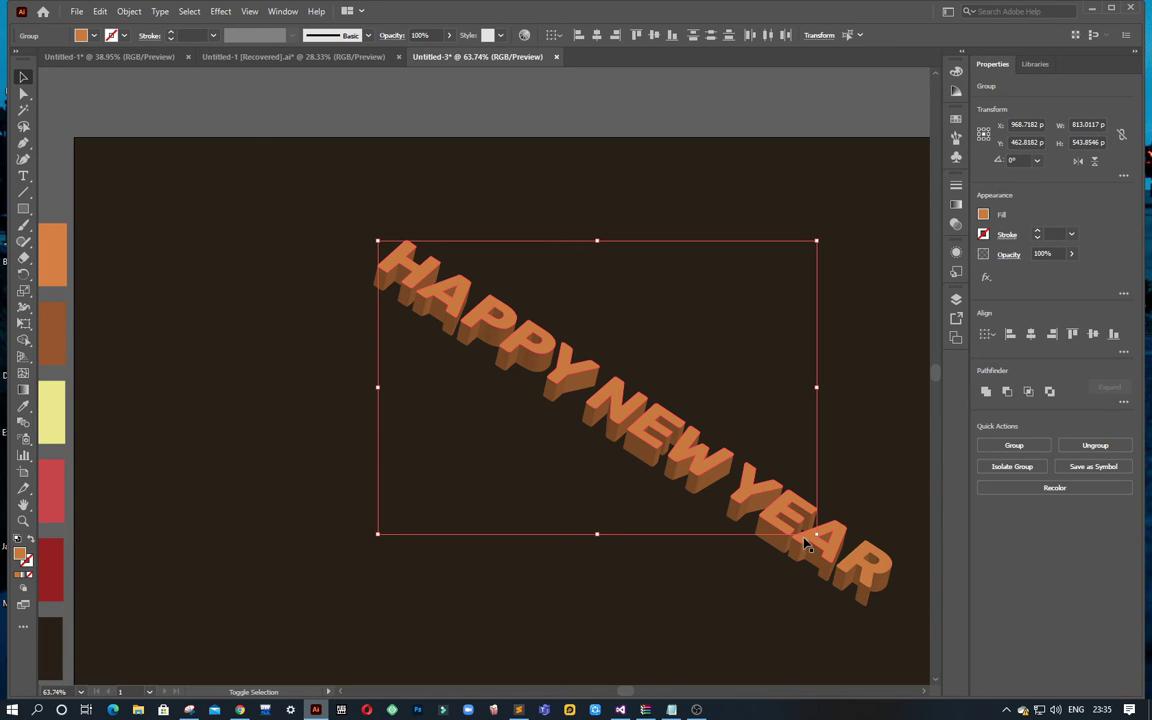
pyautogui.keyDown('shift'); pyautogui.click(806, 543); pyautogui.keyUp('shift')
pyautogui.keyDown('shift'); pyautogui.click(843, 558); pyautogui.keyUp('shift')
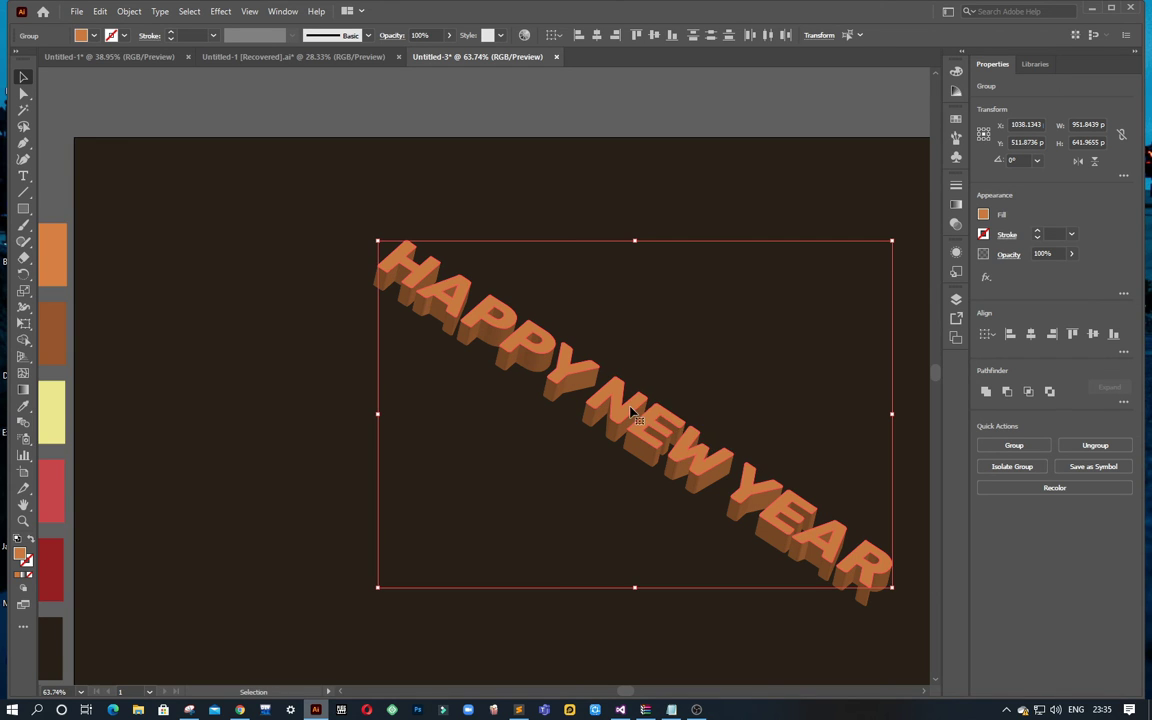
# Group the selected letters and zoom out to the whole artboard.
pyautogui.rightClick(629, 413)
pyautogui.click(662, 510)
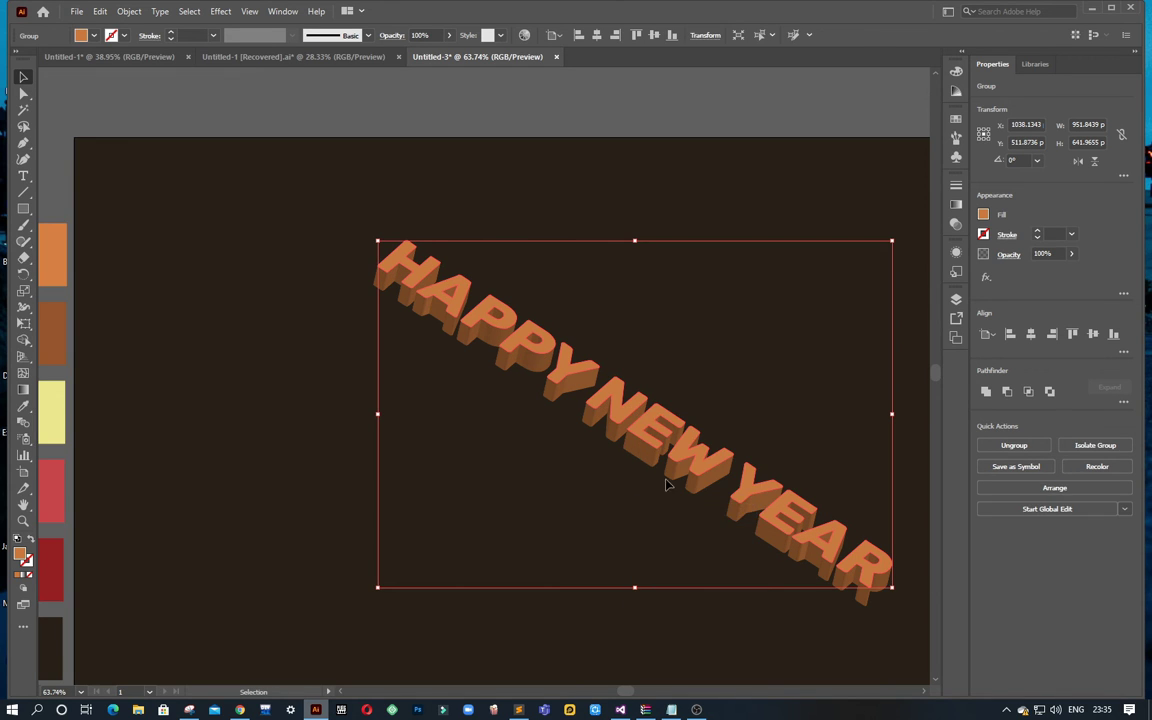
pyautogui.keyDown('ctrl'); pyautogui.keyDown('alt'); pyautogui.click(702, 398); pyautogui.keyUp('alt'); pyautogui.keyUp('ctrl')
pyautogui.keyDown('ctrl'); pyautogui.keyDown('alt'); pyautogui.click(622, 421); pyautogui.keyUp('alt'); pyautogui.keyUp('ctrl')
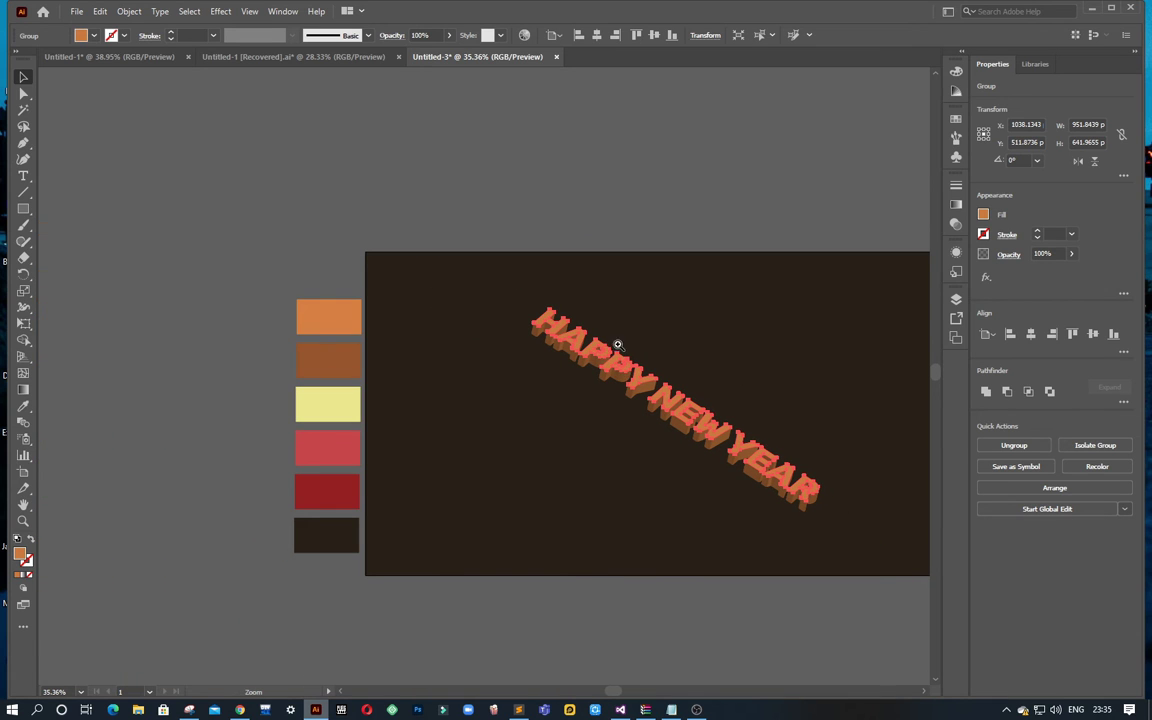
pyautogui.moveTo(513, 350); pyautogui.dragTo(508, 316)
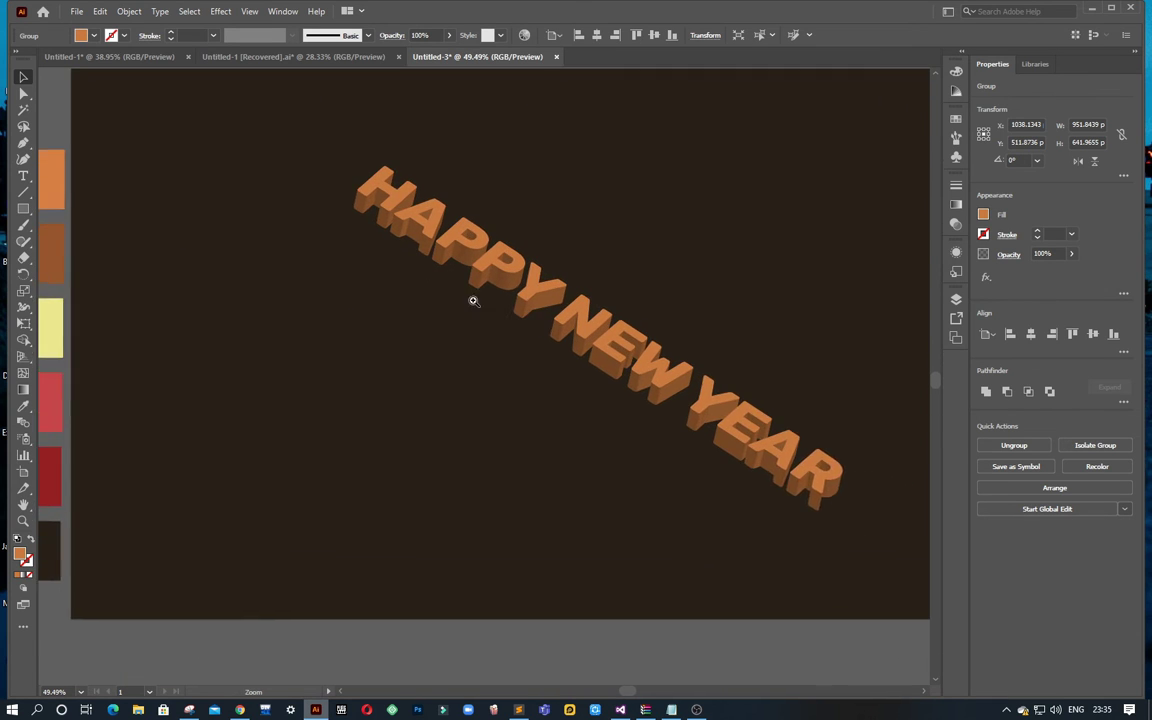
pyautogui.click(305, 256)
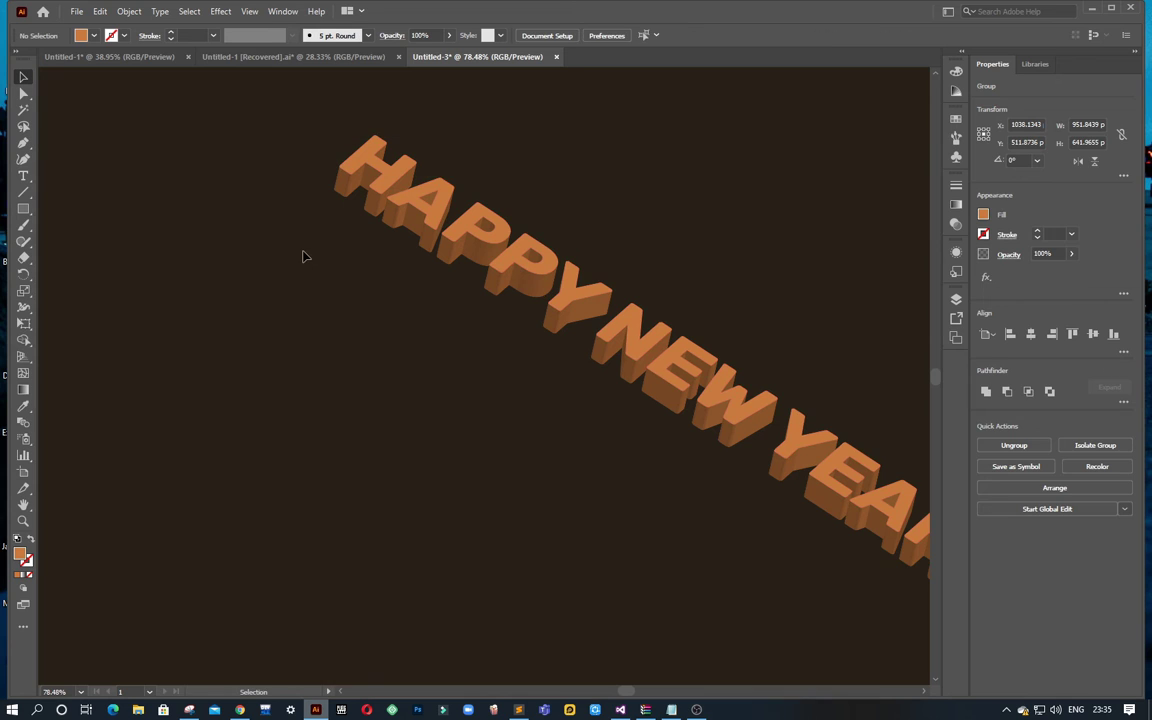
pyautogui.scroll(-1, 388, 296)
pyautogui.hotkey('ctrl', 'a')
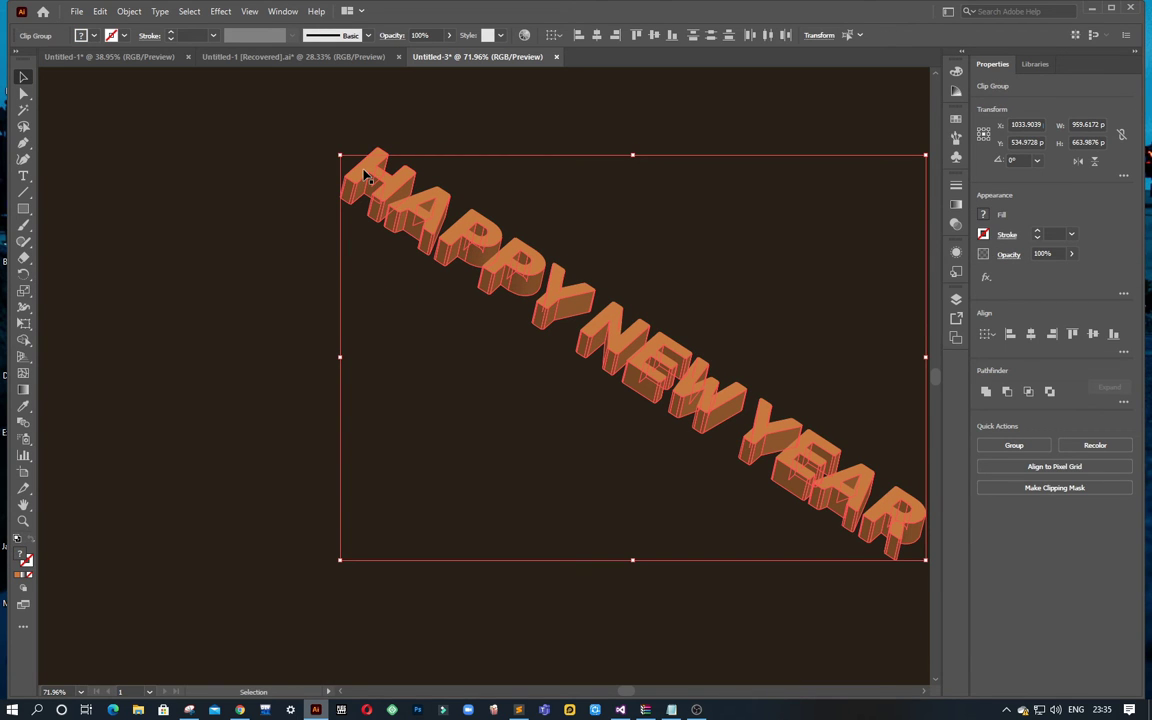
pyautogui.scroll(-4, 509, 296)
pyautogui.scroll(-1, 505, 300)
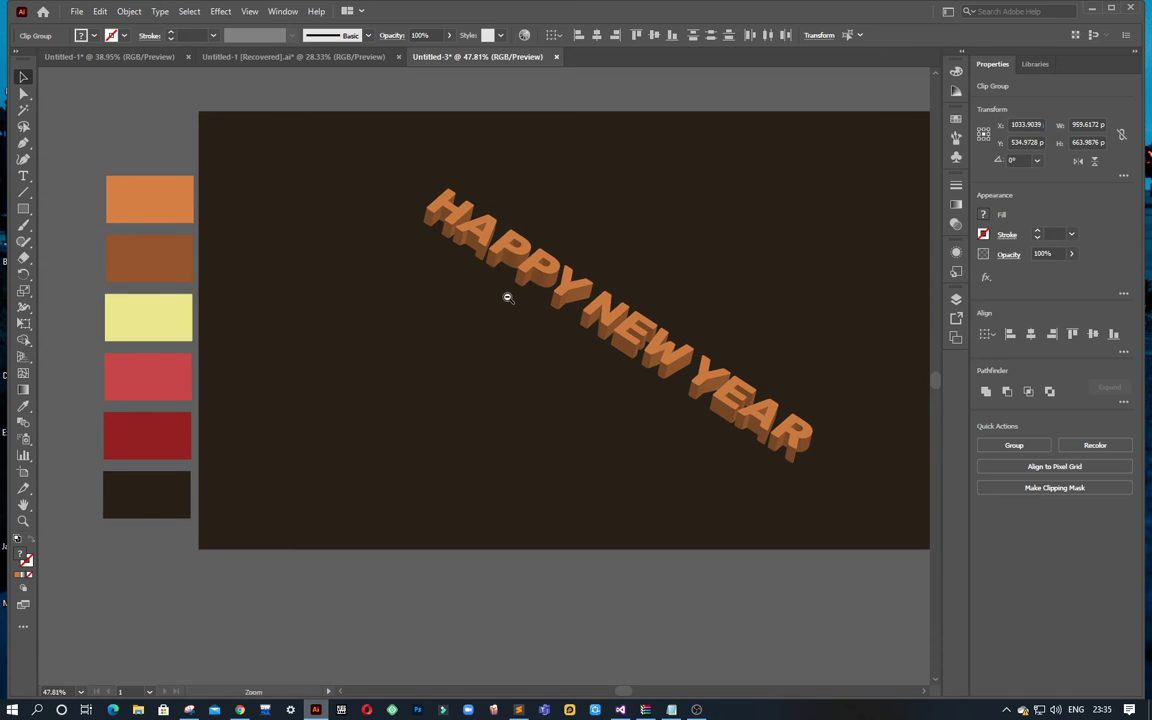
pyautogui.press('a')
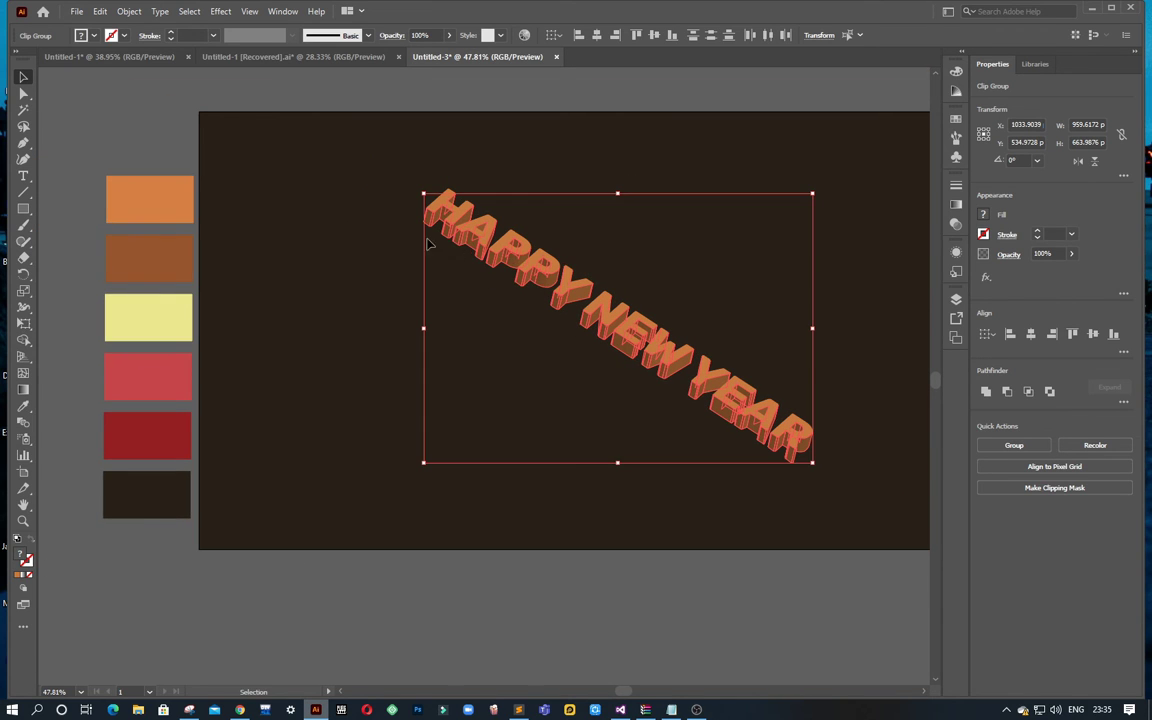
pyautogui.scroll(3, 390, 220)
pyautogui.scroll(2, 525, 283)
pyautogui.press('v')
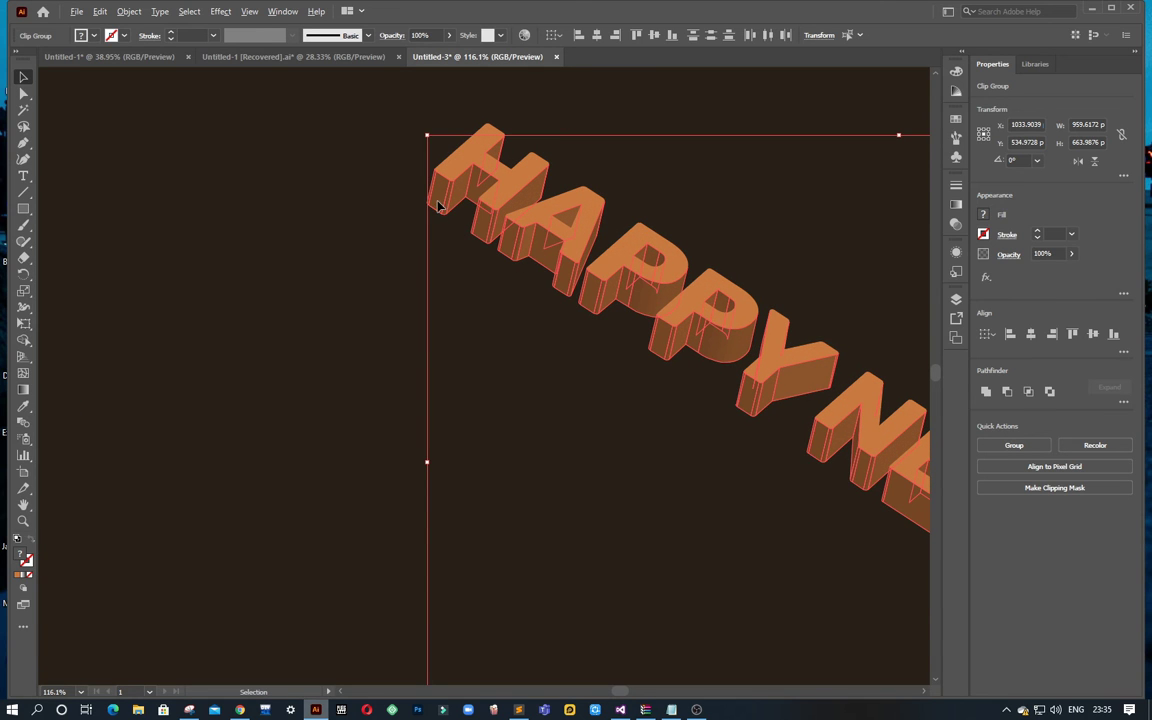
pyautogui.moveTo(437, 205); pyautogui.dragTo(432, 219)
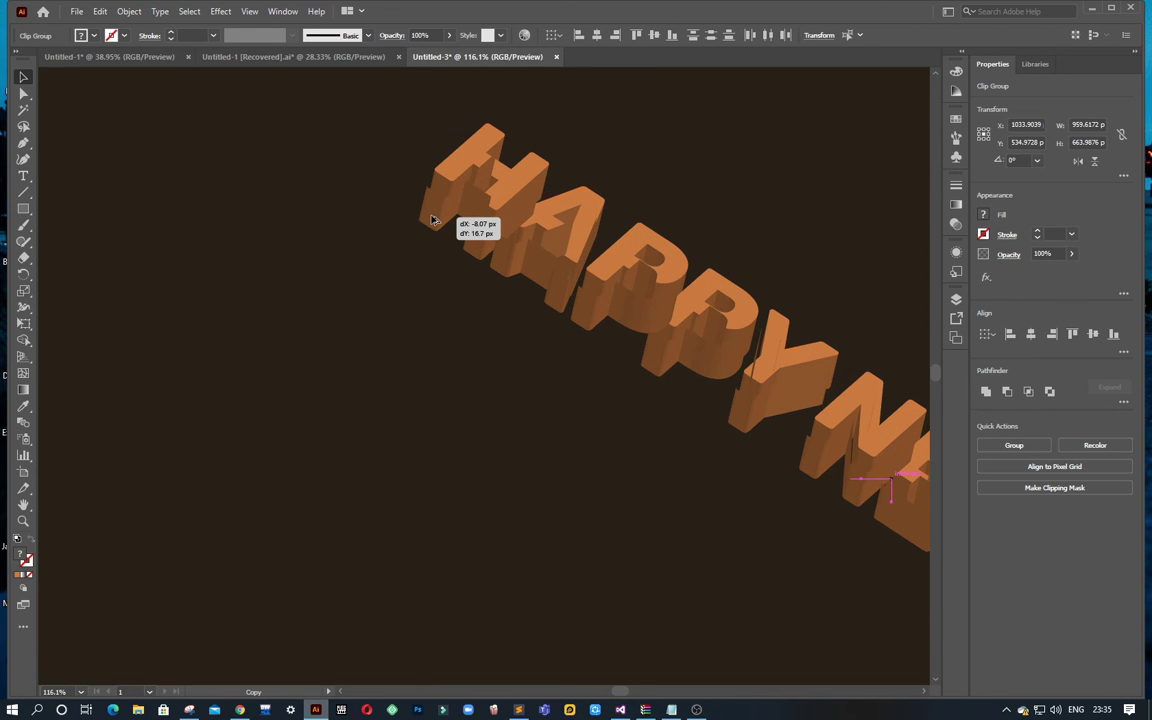
pyautogui.moveTo(432, 219); pyautogui.dragTo(431, 238)
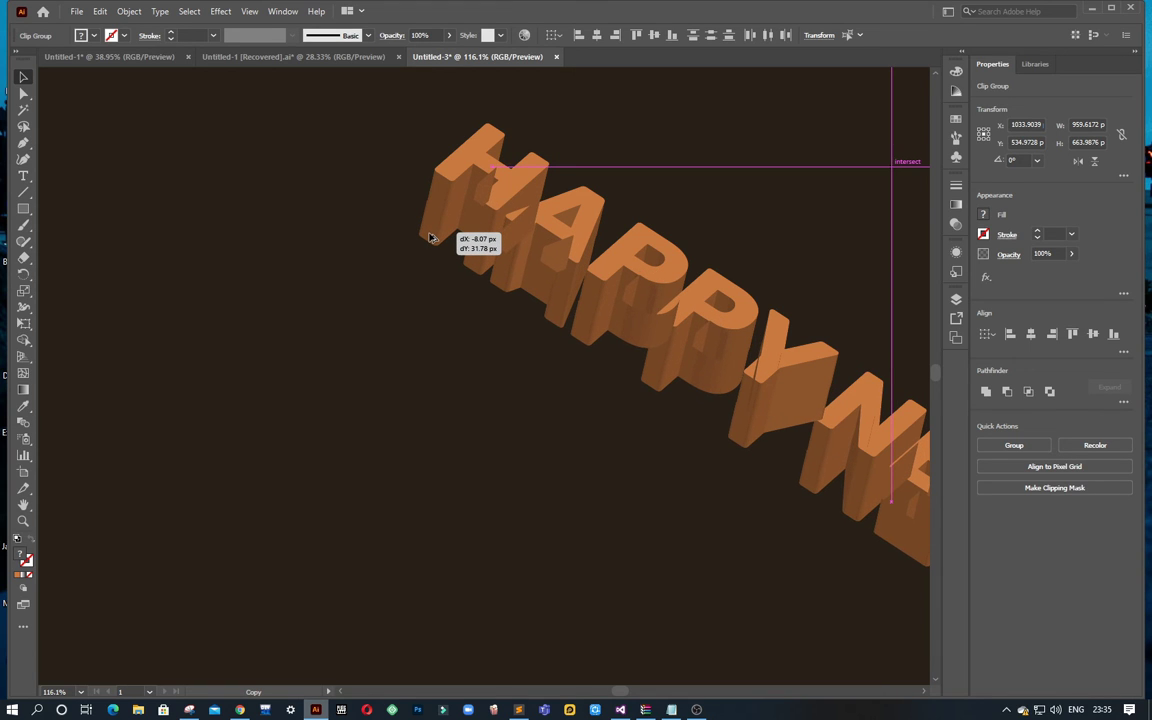
pyautogui.moveTo(431, 237); pyautogui.dragTo(431, 237)
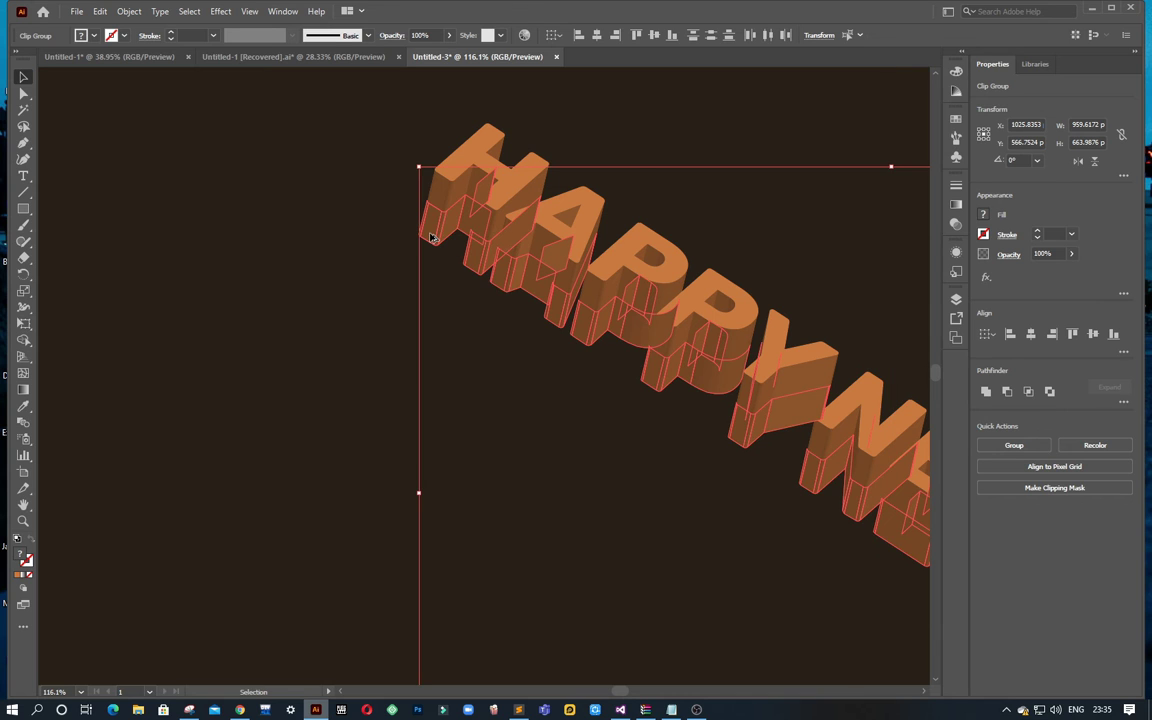
pyautogui.scroll(-3, 526, 252)
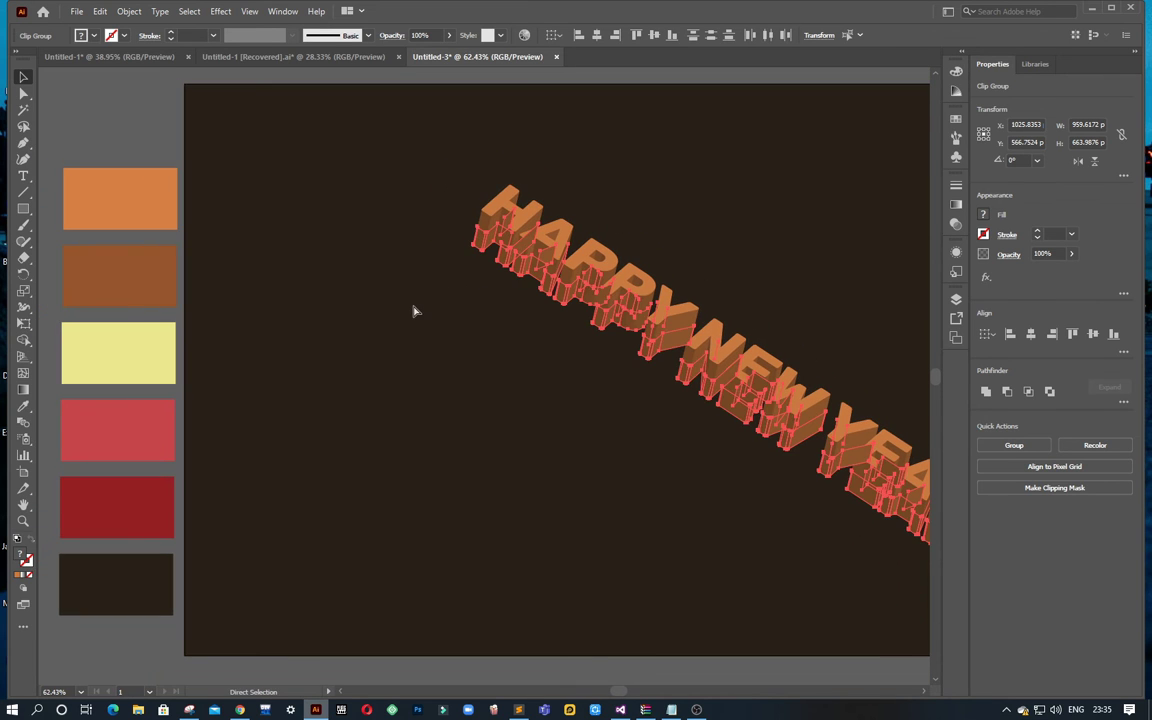
pyautogui.press('a')
pyautogui.press('v')
pyautogui.scroll(1, 417, 310)
pyautogui.scroll(1, 417, 310)
pyautogui.scroll(1, 416, 310)
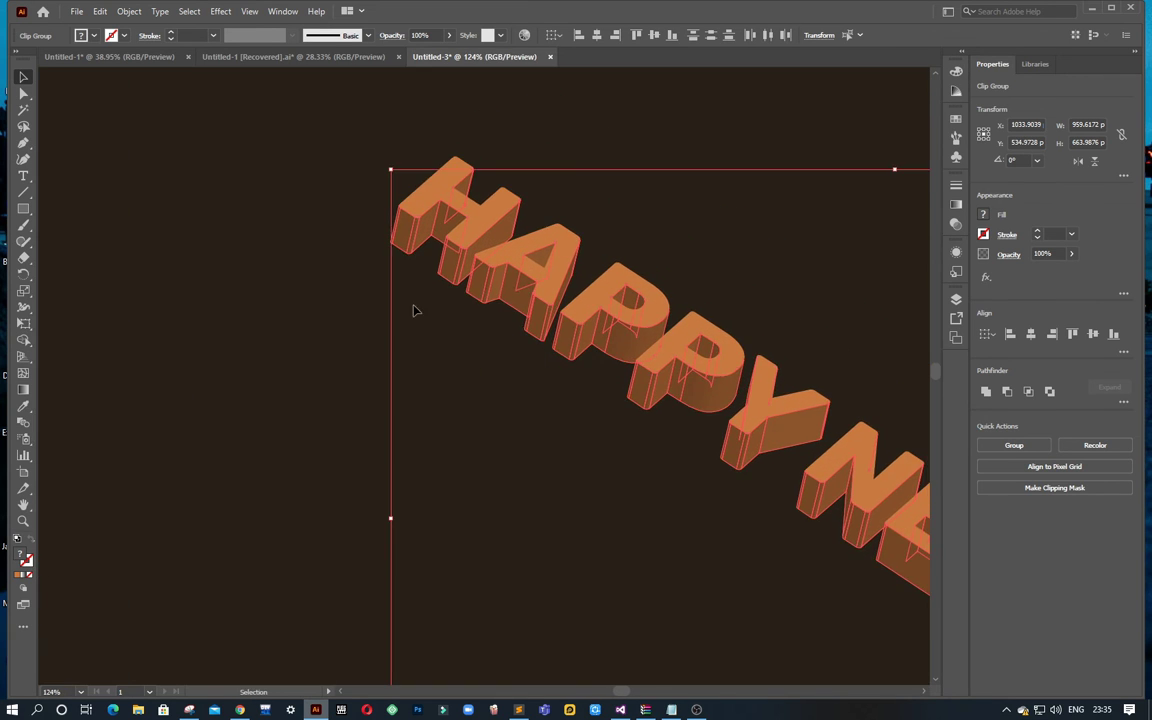
# Paste a copy of the lettering in back, nudged two steps down and two left.
pyautogui.click(100, 11)
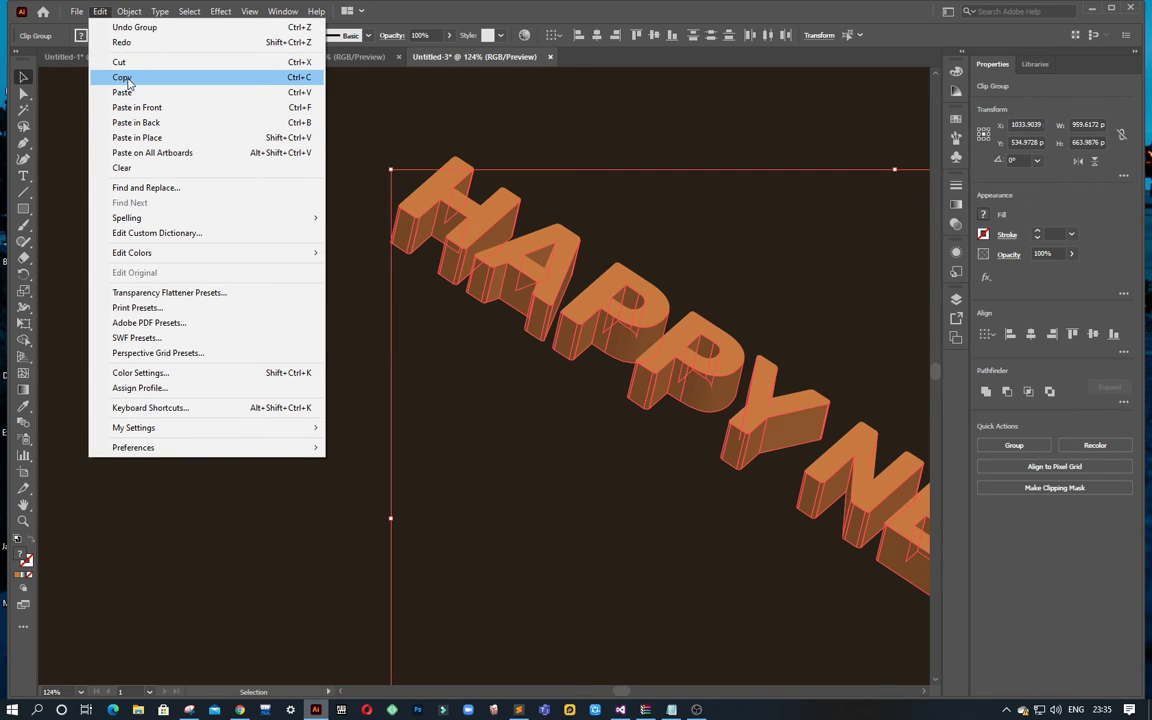
pyautogui.click(126, 78)
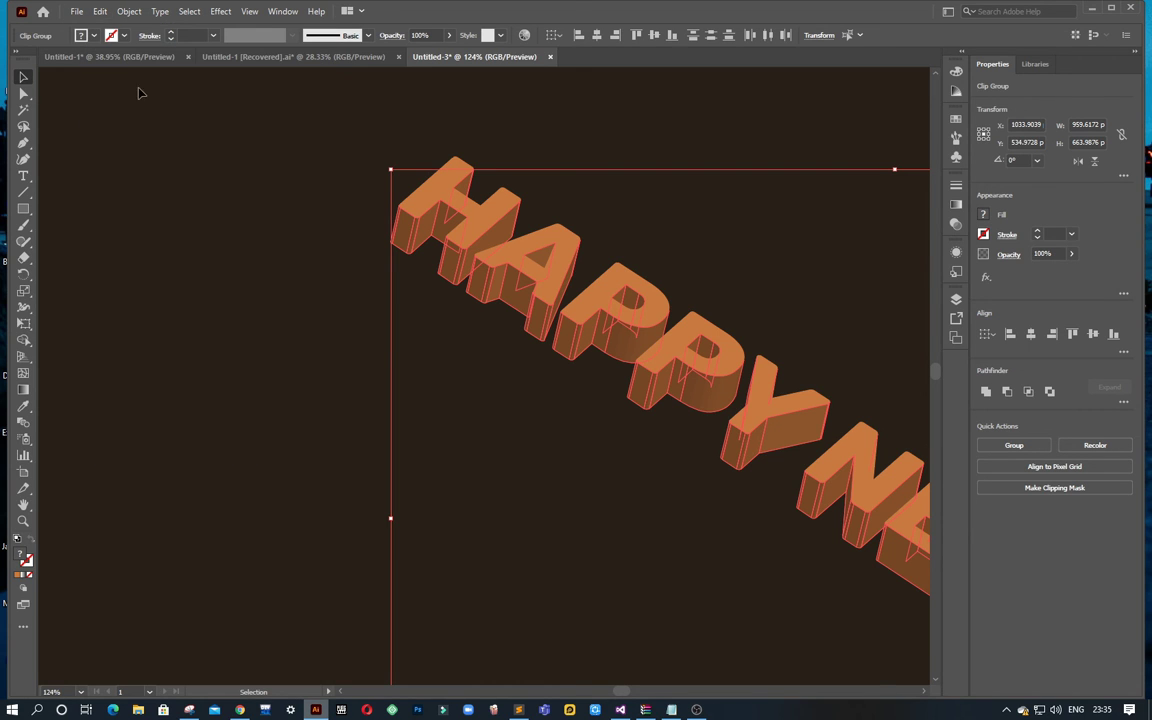
pyautogui.click(100, 11)
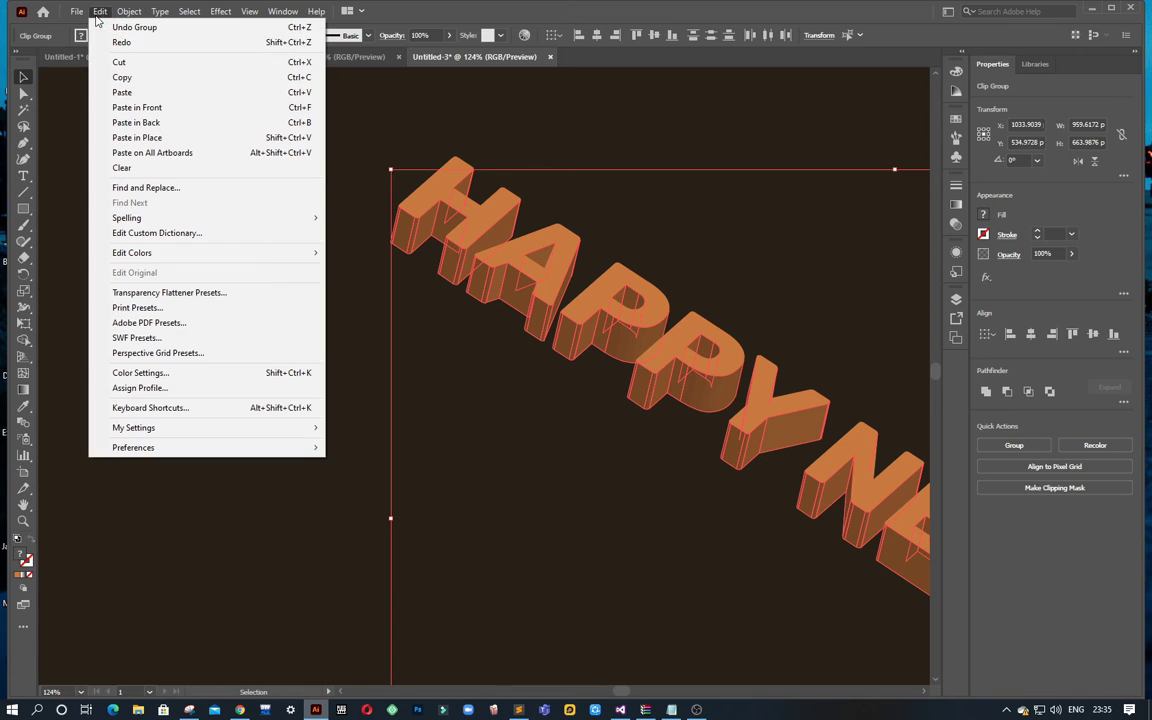
pyautogui.click(192, 123)
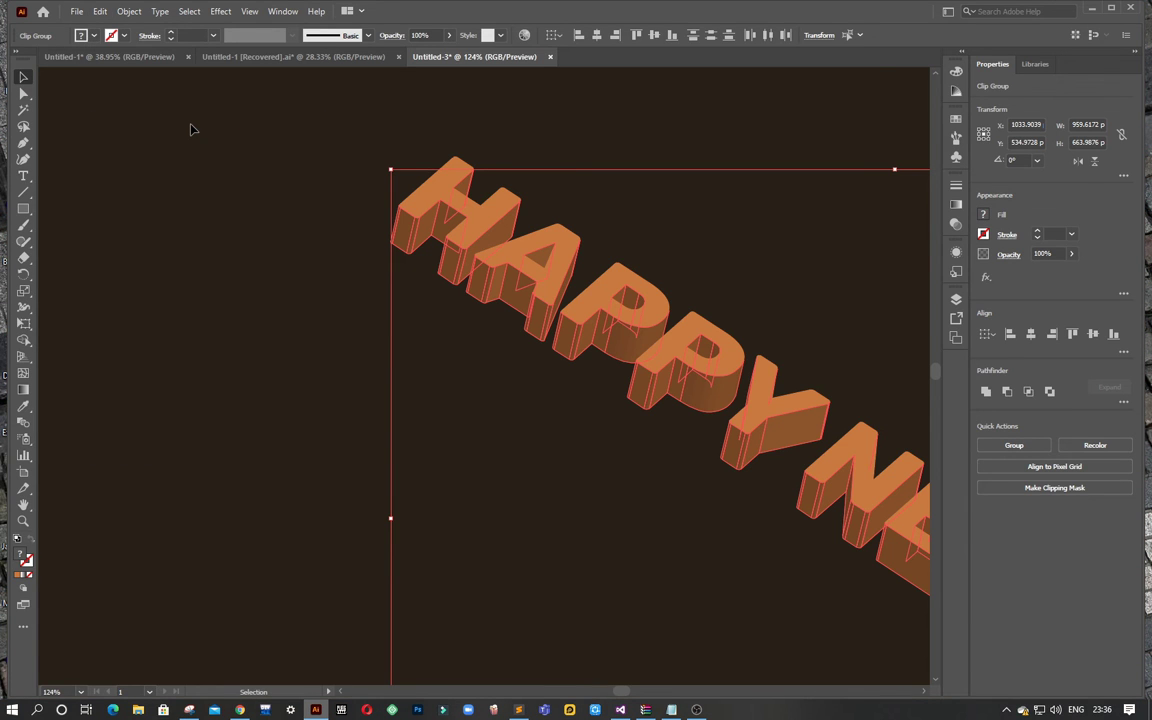
pyautogui.press('Down')
pyautogui.press('Down')
pyautogui.press('Down')
pyautogui.press('Down')
pyautogui.press('Down')
pyautogui.press('Down')
pyautogui.press('Down')
pyautogui.press('Down')
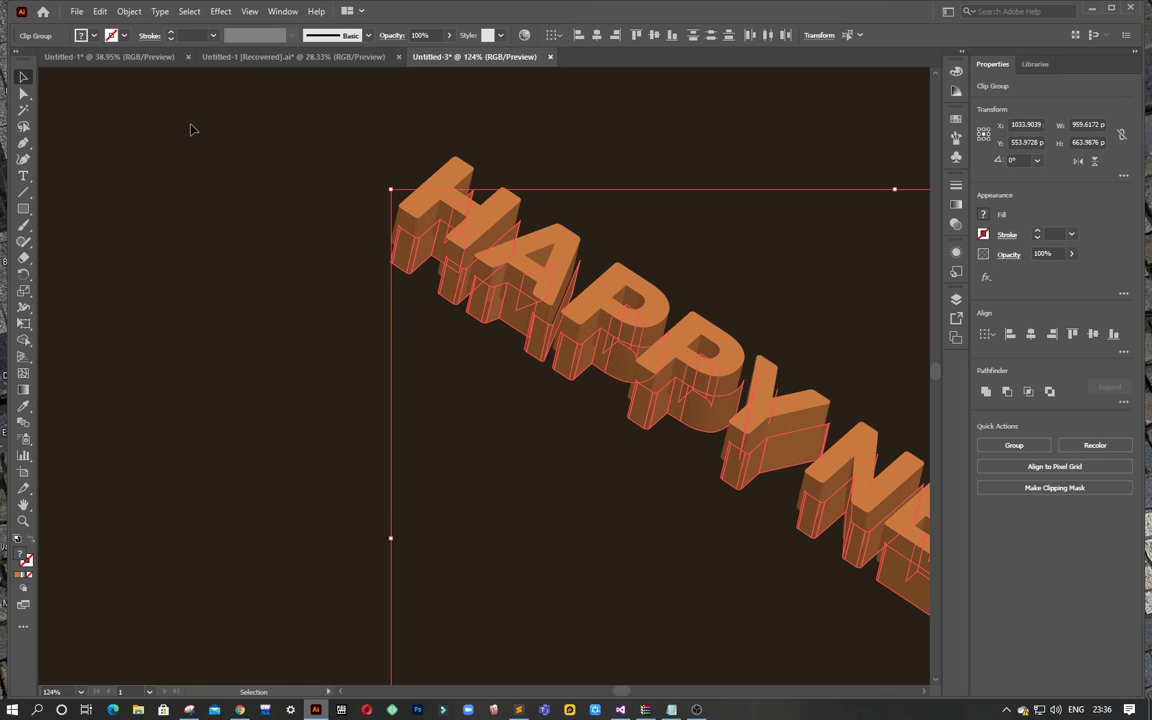
pyautogui.press('Down')
pyautogui.press('Left')
pyautogui.press('Left')
pyautogui.press('Left')
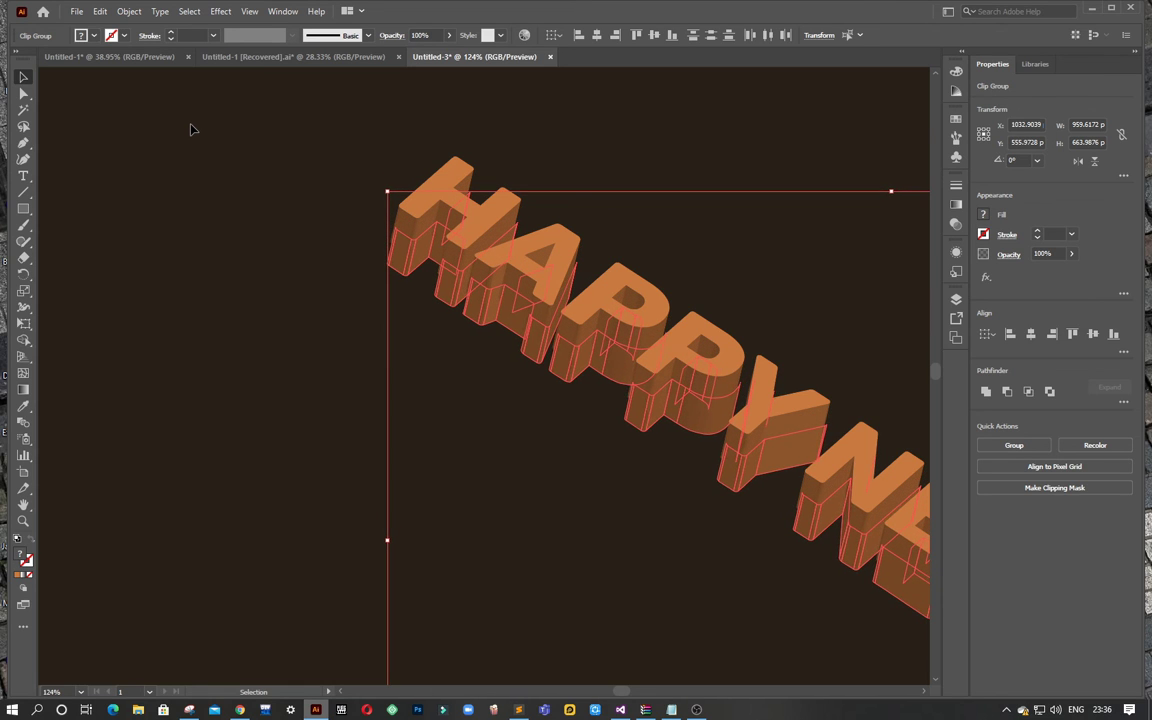
pyautogui.press('Left')
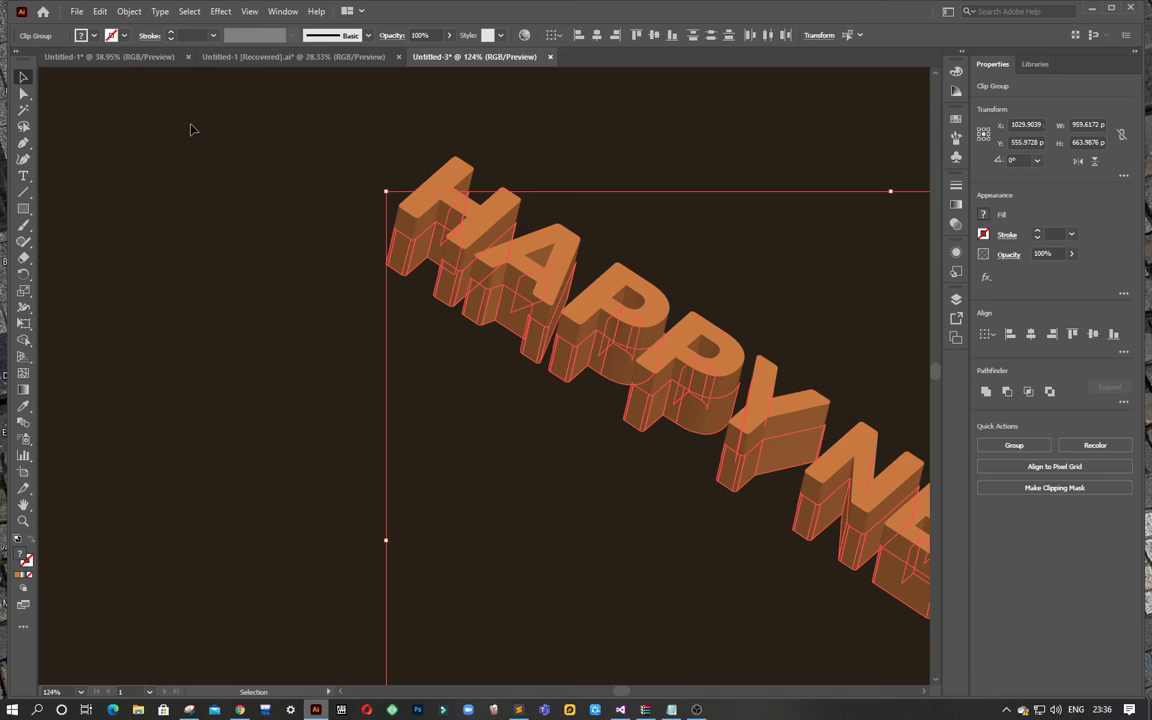
# Fill the back copy with the yellow swatch.
pyautogui.moveTo(494, 288); pyautogui.dragTo(347, 373)
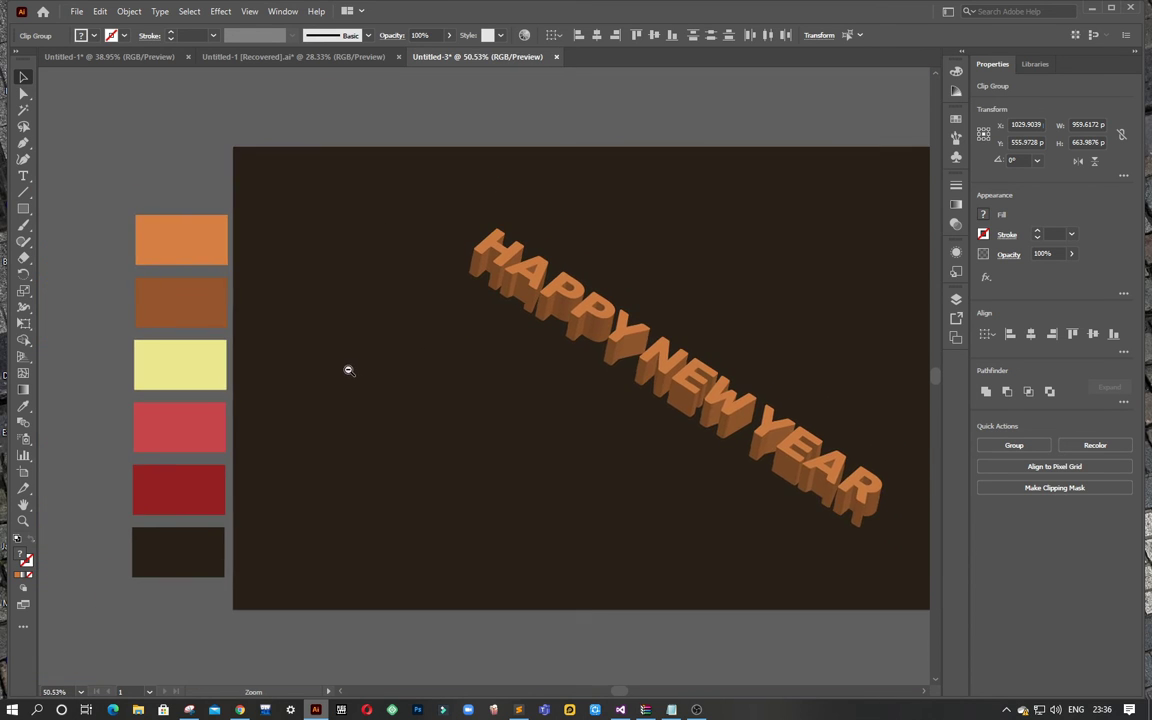
pyautogui.click(24, 406)
pyautogui.click(169, 357)
pyautogui.moveTo(505, 335)
pyautogui.mouseDown()
pyautogui.moveTo(470, 361)
pyautogui.moveTo(447, 357)
pyautogui.mouseUp()
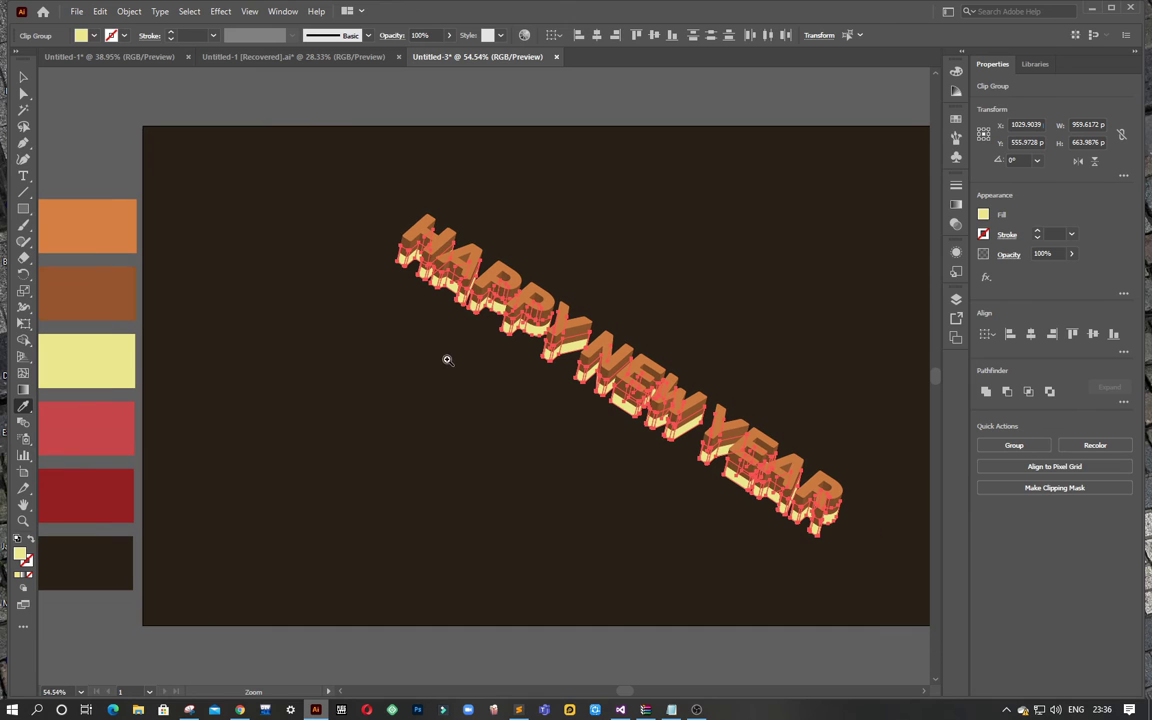
# Copy the lettering and paste another copy behind the existing layers.
pyautogui.click(94, 13)
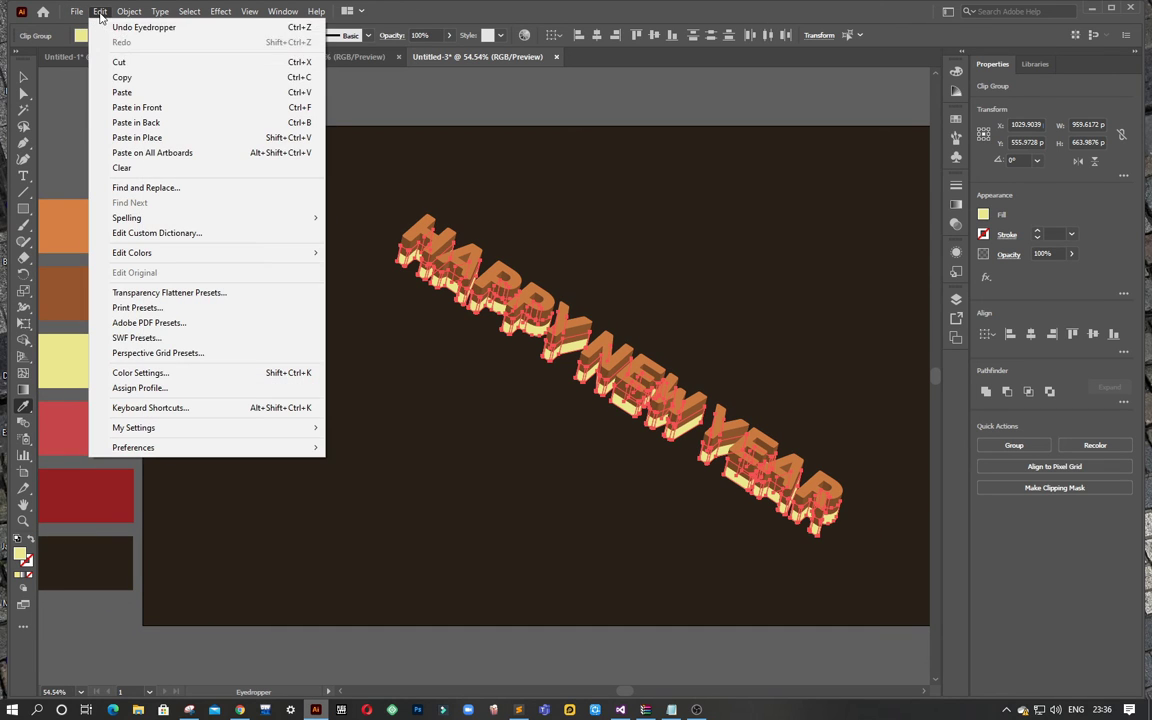
pyautogui.click(160, 78)
pyautogui.moveTo(350, 217)
pyautogui.mouseDown()
pyautogui.moveTo(497, 275)
pyautogui.moveTo(455, 243)
pyautogui.mouseUp()
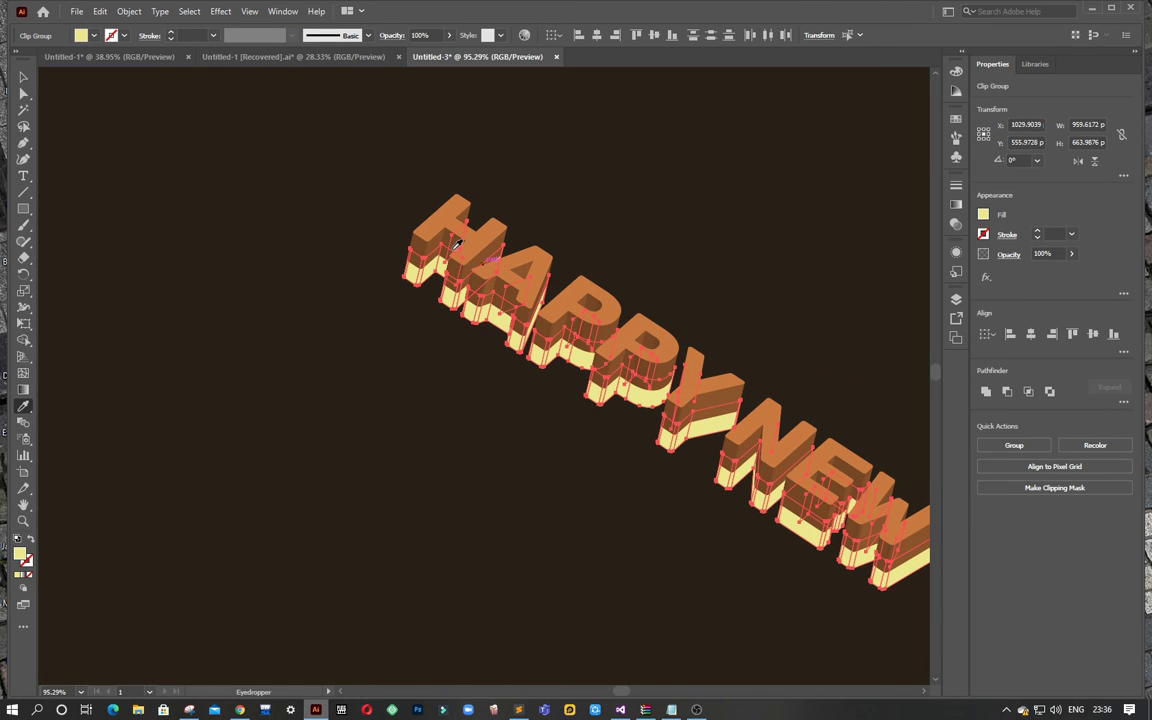
pyautogui.click(101, 13)
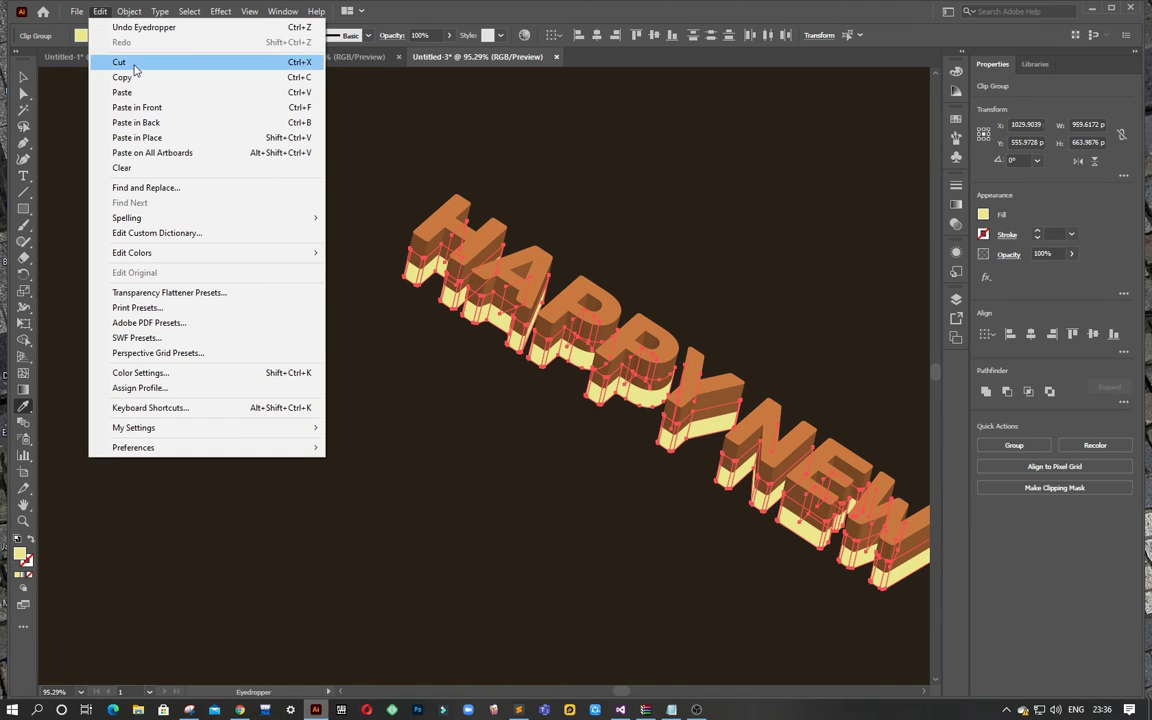
pyautogui.click(196, 124)
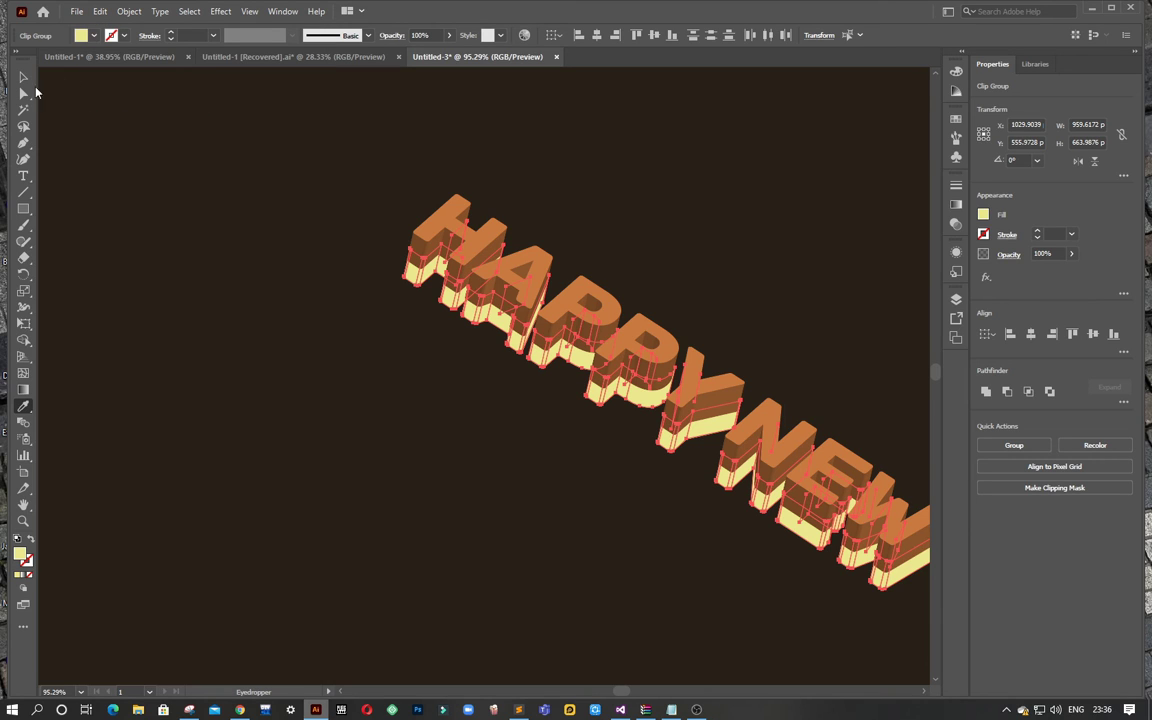
pyautogui.click(23, 78)
# Nudge the new back copy about 23 pt down and 5 pt left.
pyautogui.press('Down')
pyautogui.press('Down')
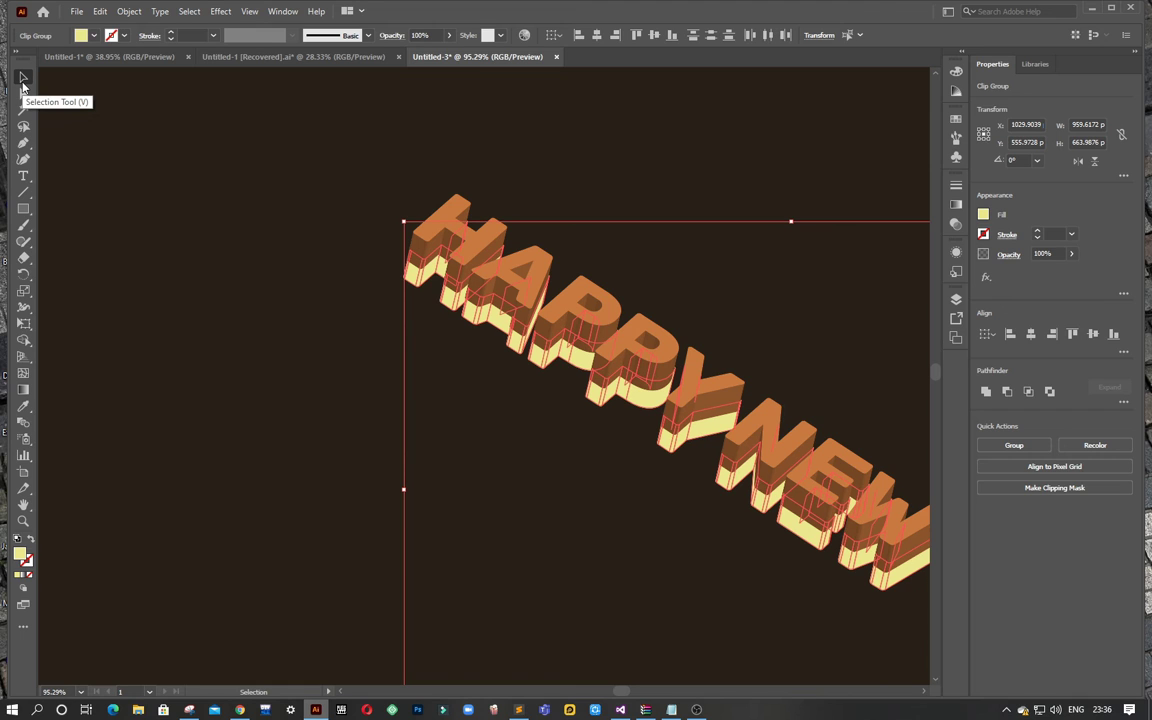
pyautogui.press('Down')
pyautogui.press('Down')
pyautogui.press('Down')
pyautogui.press('Down')
pyautogui.press('Down')
pyautogui.press('Down')
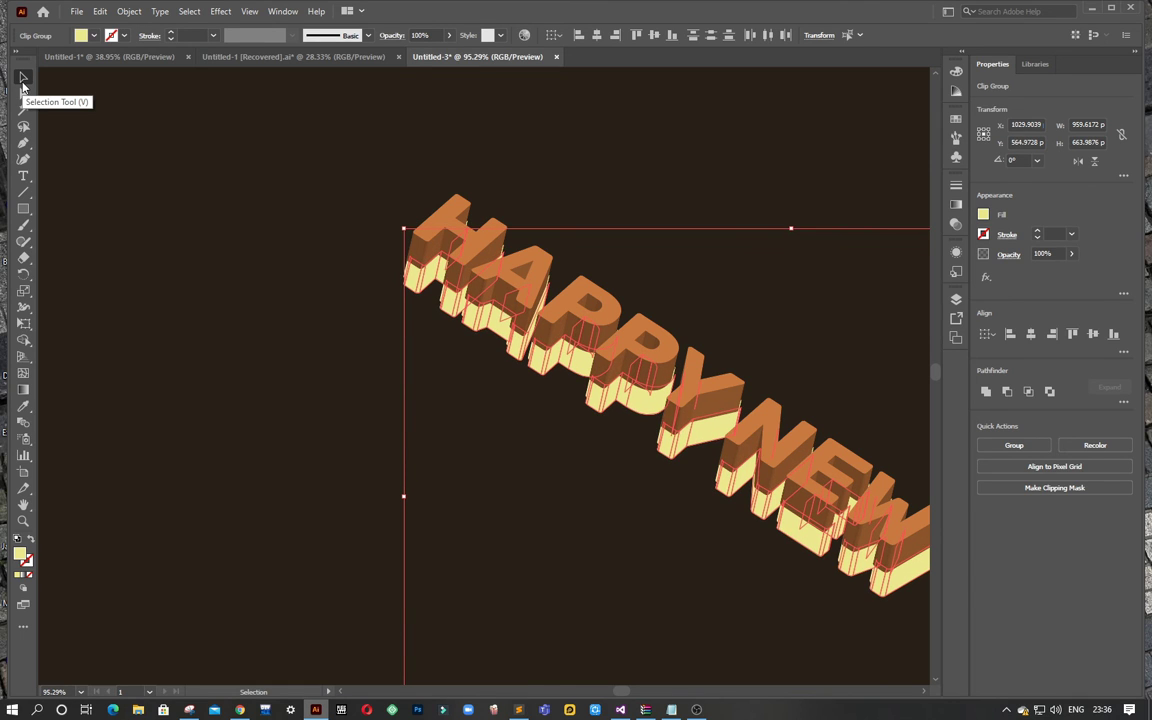
pyautogui.press('Down')
pyautogui.press('Down')
pyautogui.press('Left')
pyautogui.press('Left')
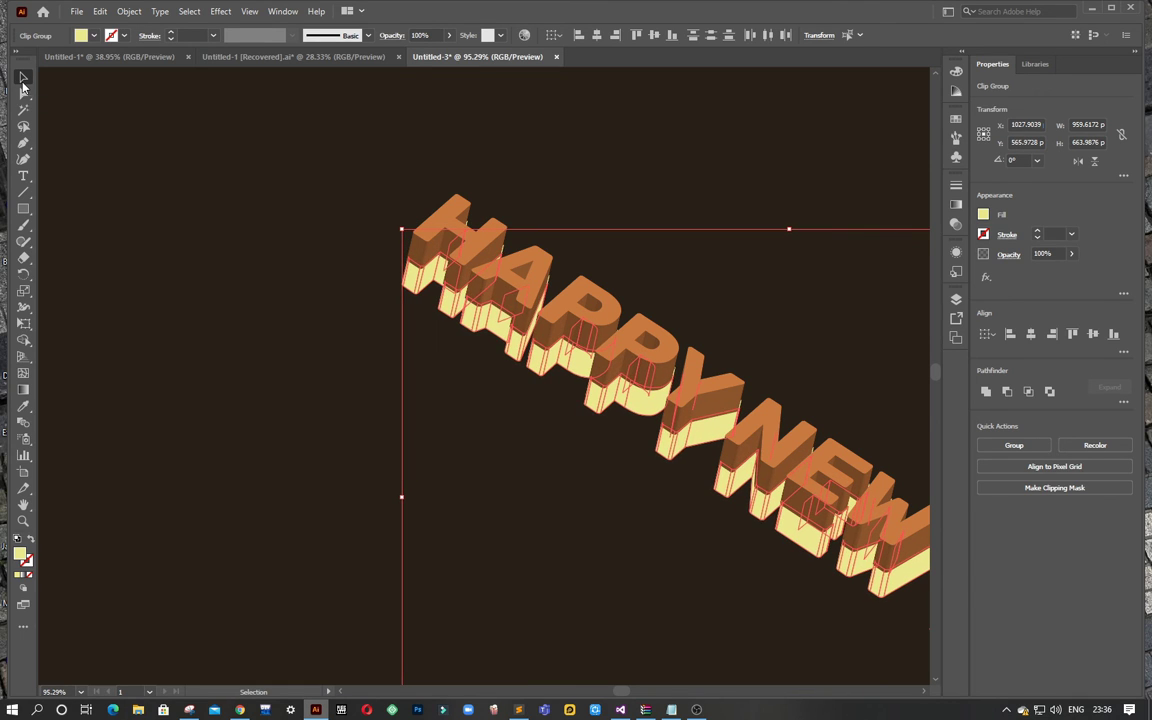
pyautogui.press('Left')
pyautogui.press('Right')
pyautogui.press('Down')
pyautogui.press('Down')
pyautogui.press('Down')
pyautogui.press('Down')
pyautogui.press('Down')
pyautogui.press('Down')
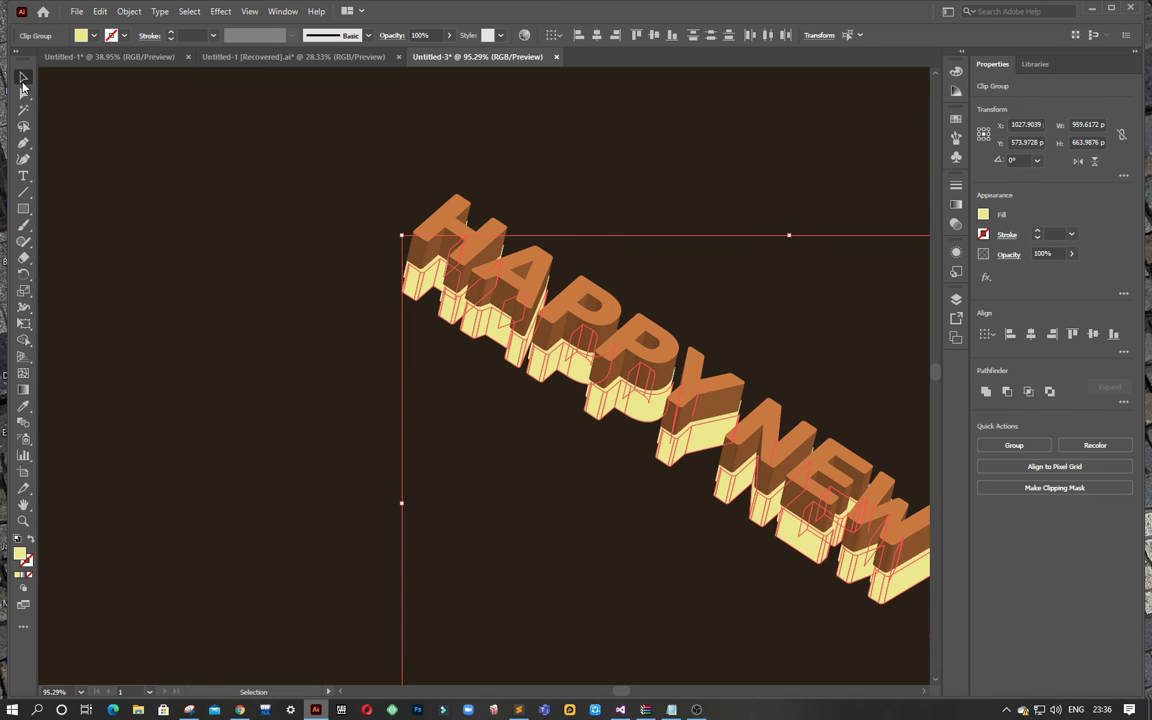
pyautogui.press('Down')
pyautogui.press('Down')
pyautogui.press('Down')
pyautogui.press('Down')
pyautogui.press('Down')
pyautogui.press('Down')
pyautogui.press('Down')
pyautogui.press('Left')
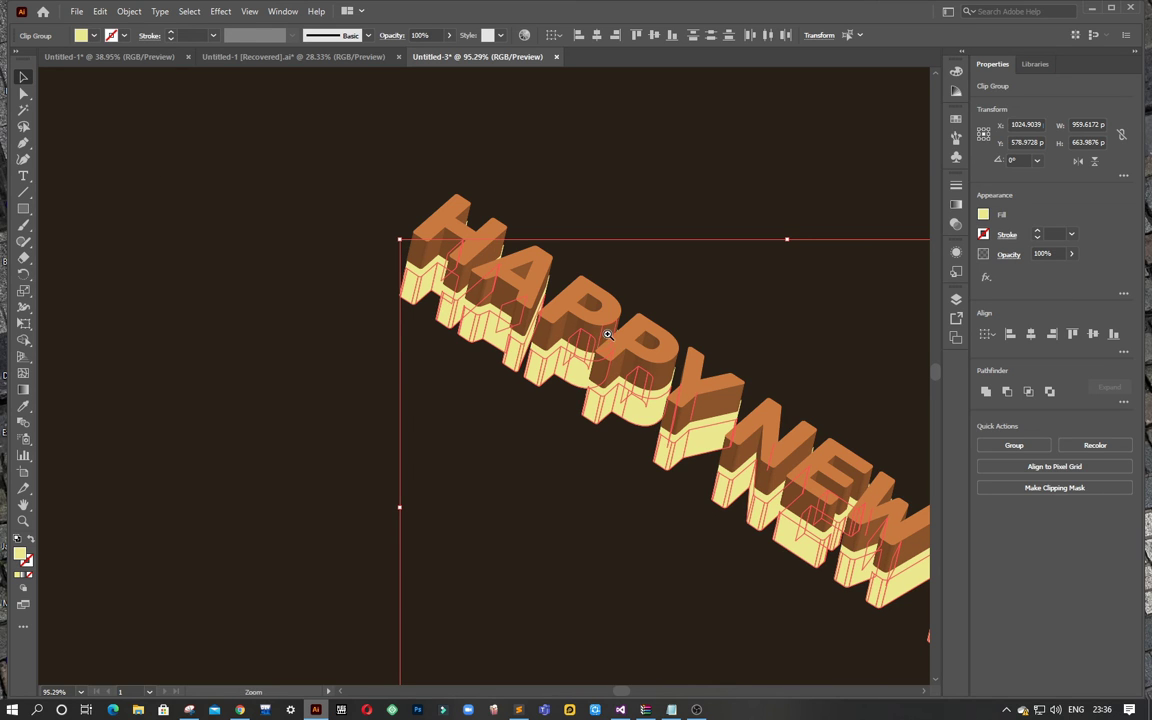
pyautogui.scroll(-3, 540, 300)
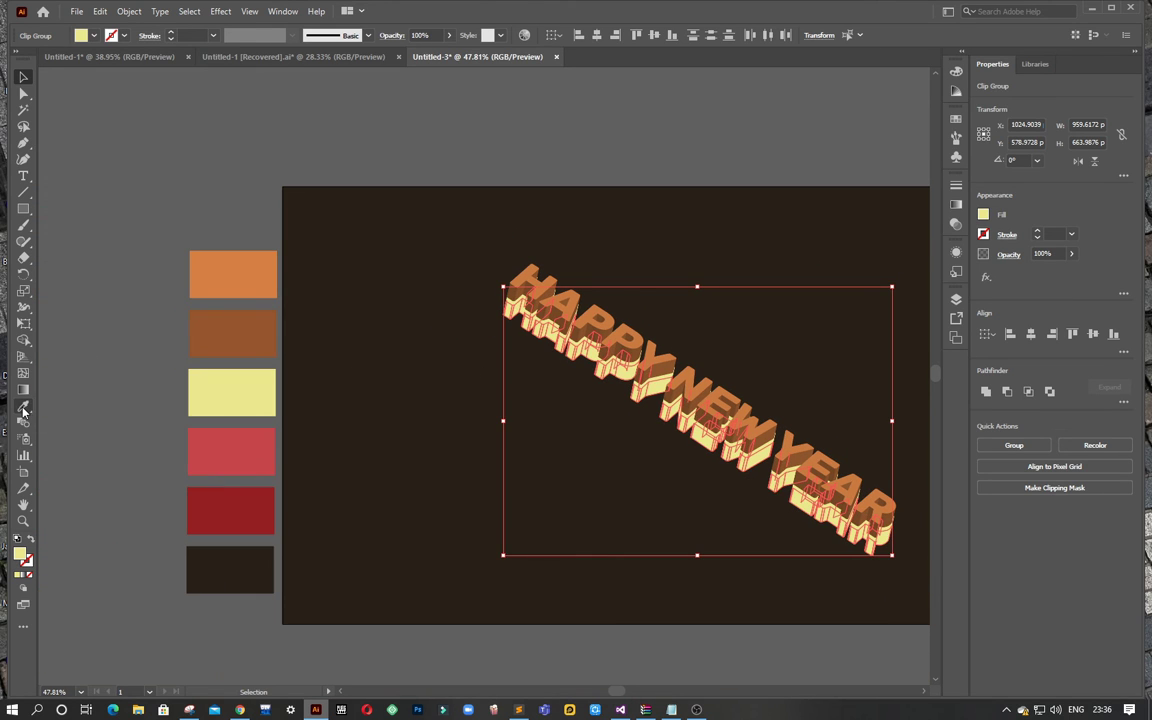
# Colour the bottom copy of the lettering with the red swatch.
pyautogui.click(23, 406)
pyautogui.click(228, 444)
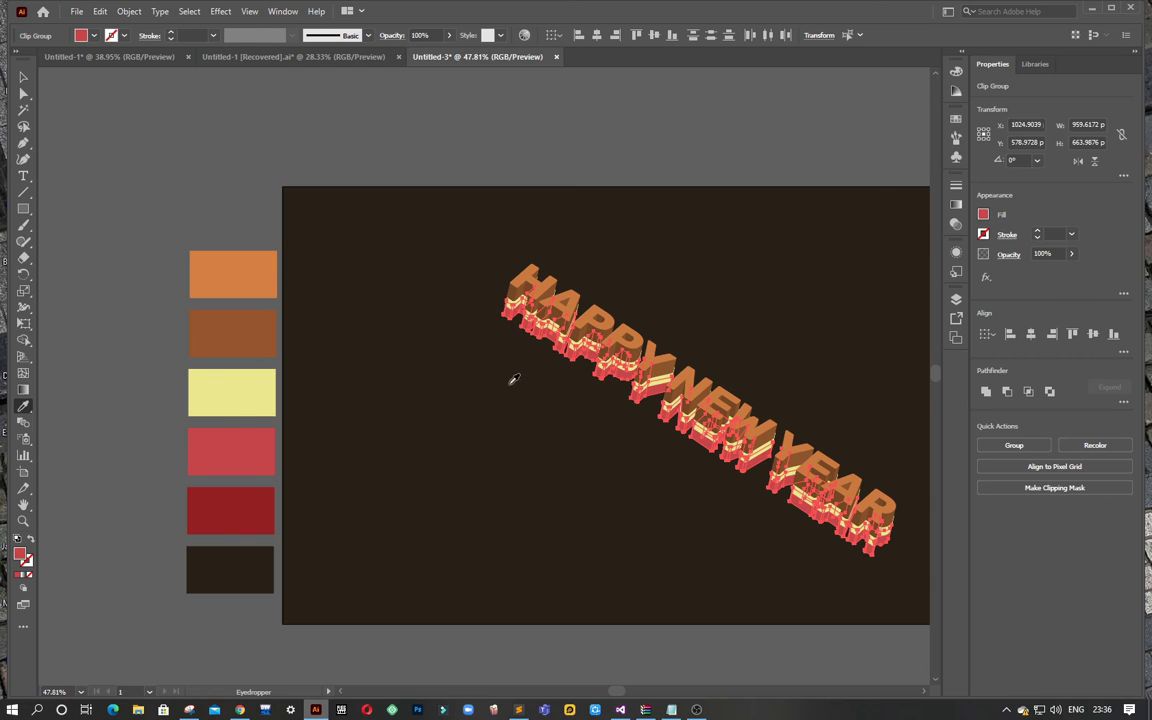
pyautogui.scroll(2, 600, 370)
pyautogui.scroll(3, 703, 358)
pyautogui.scroll(4, 560, 300)
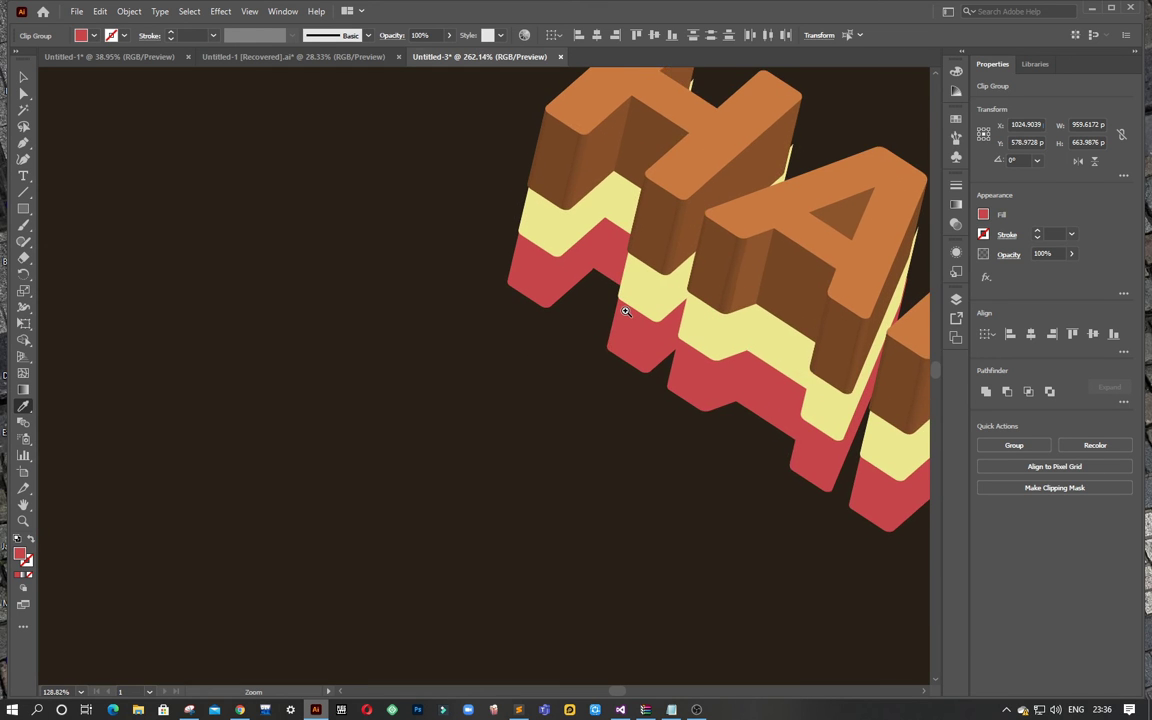
pyautogui.scroll(-1, 612, 314)
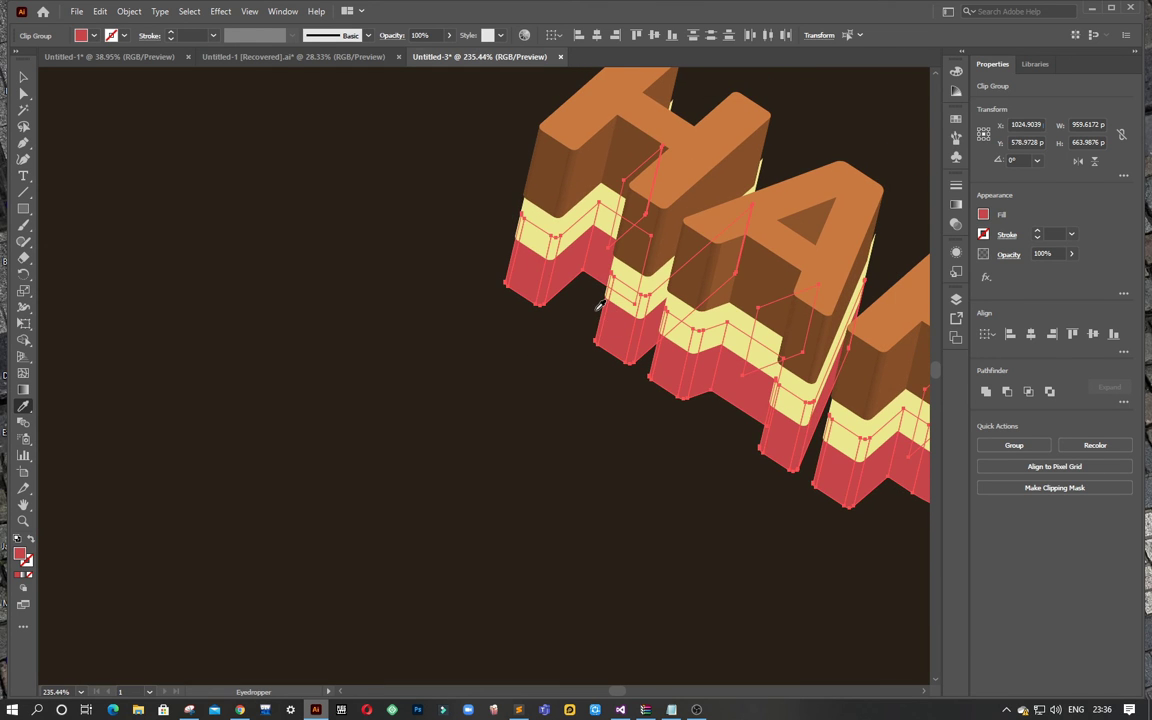
# Shift the red copy slightly left so it aligns beneath the yellow layer.
pyautogui.press('Left')
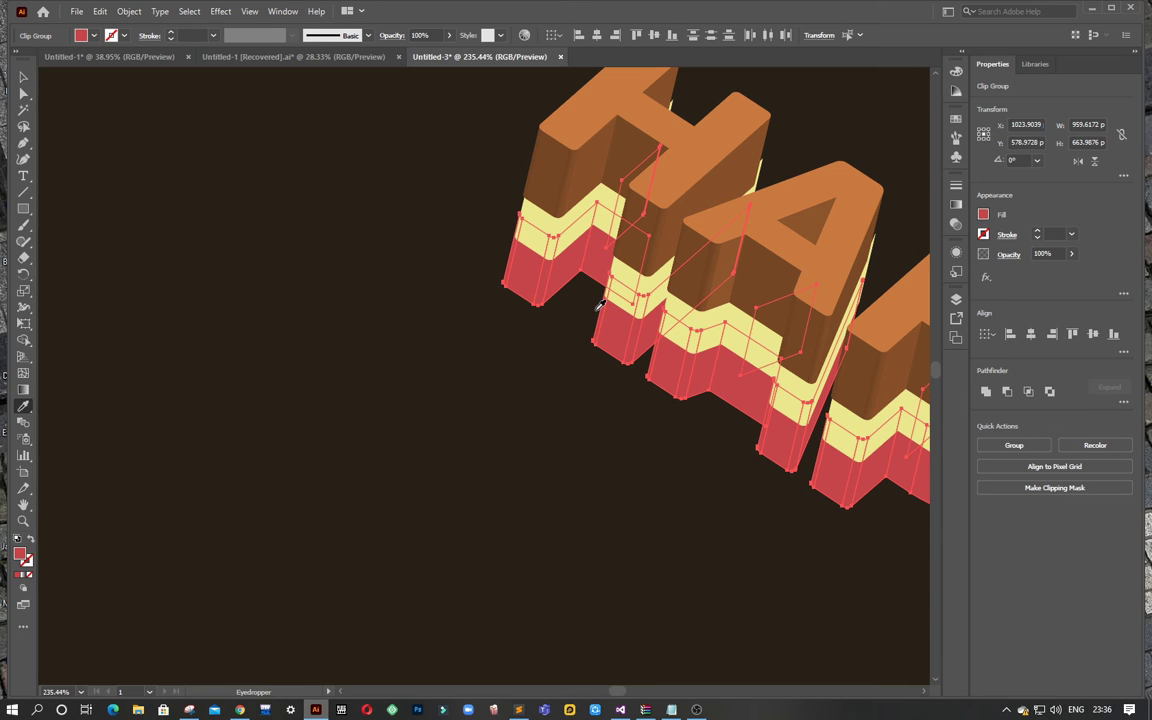
pyautogui.scroll(3, 640, 270)
pyautogui.scroll(2, 690, 265)
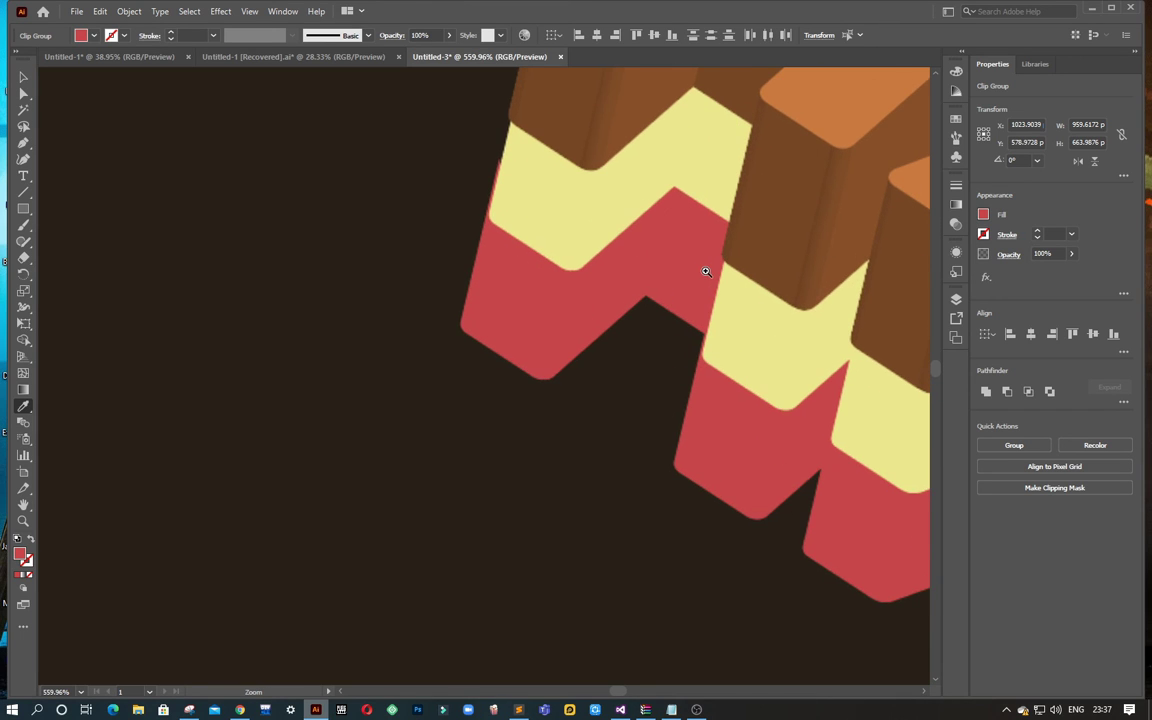
pyautogui.press('Right')
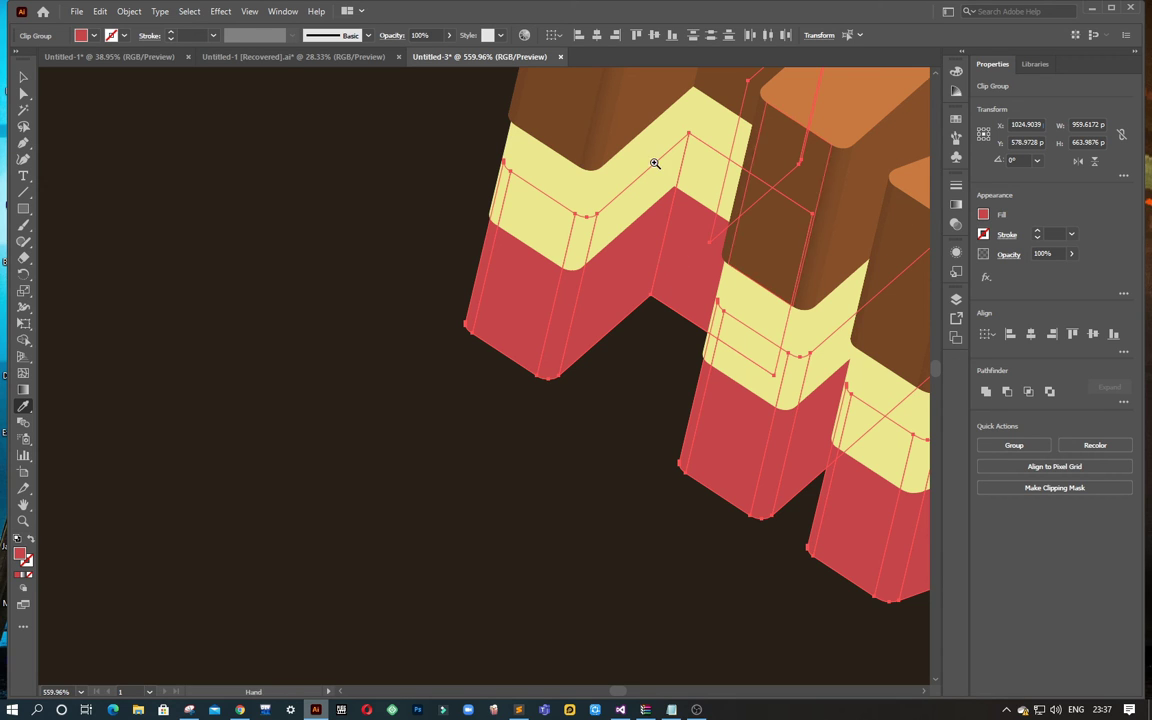
pyautogui.scroll(4, 532, 198)
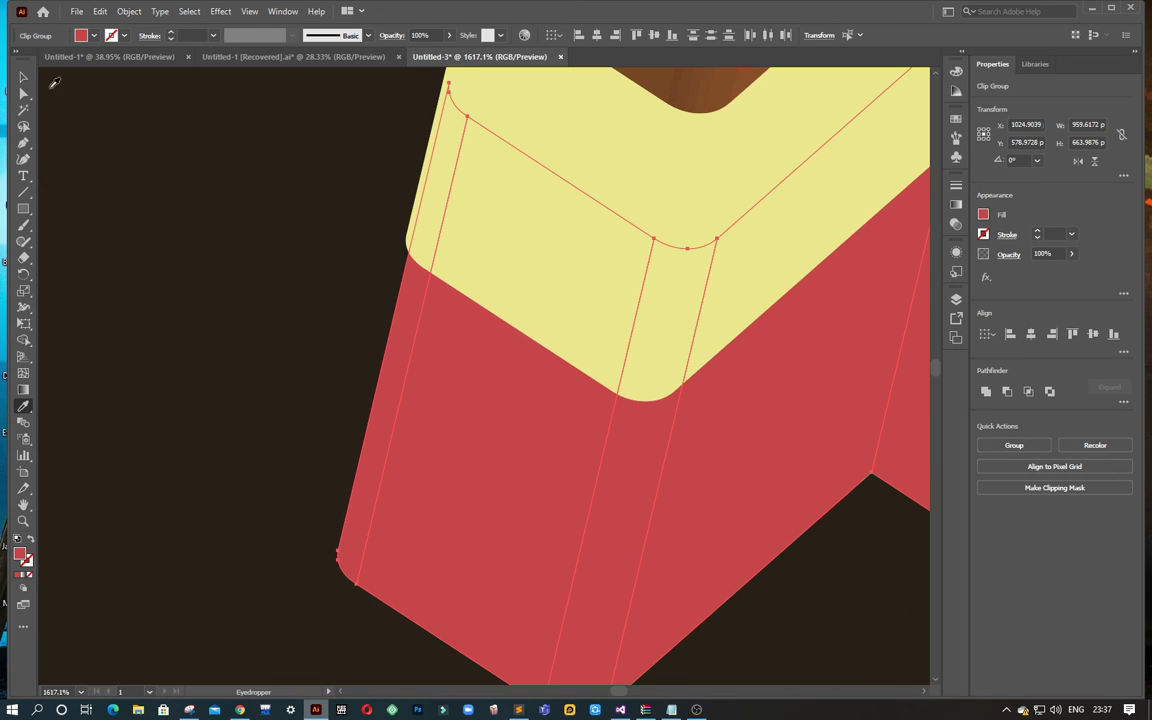
pyautogui.click(23, 79)
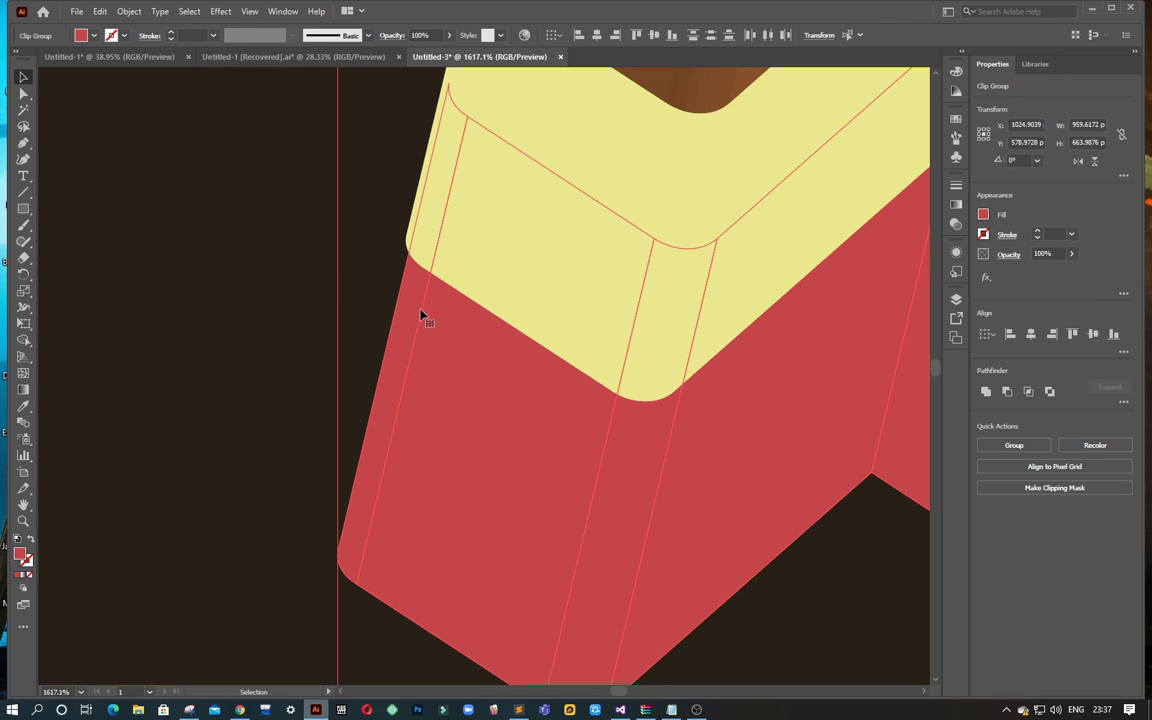
pyautogui.moveTo(421, 313); pyautogui.dragTo(416, 315)
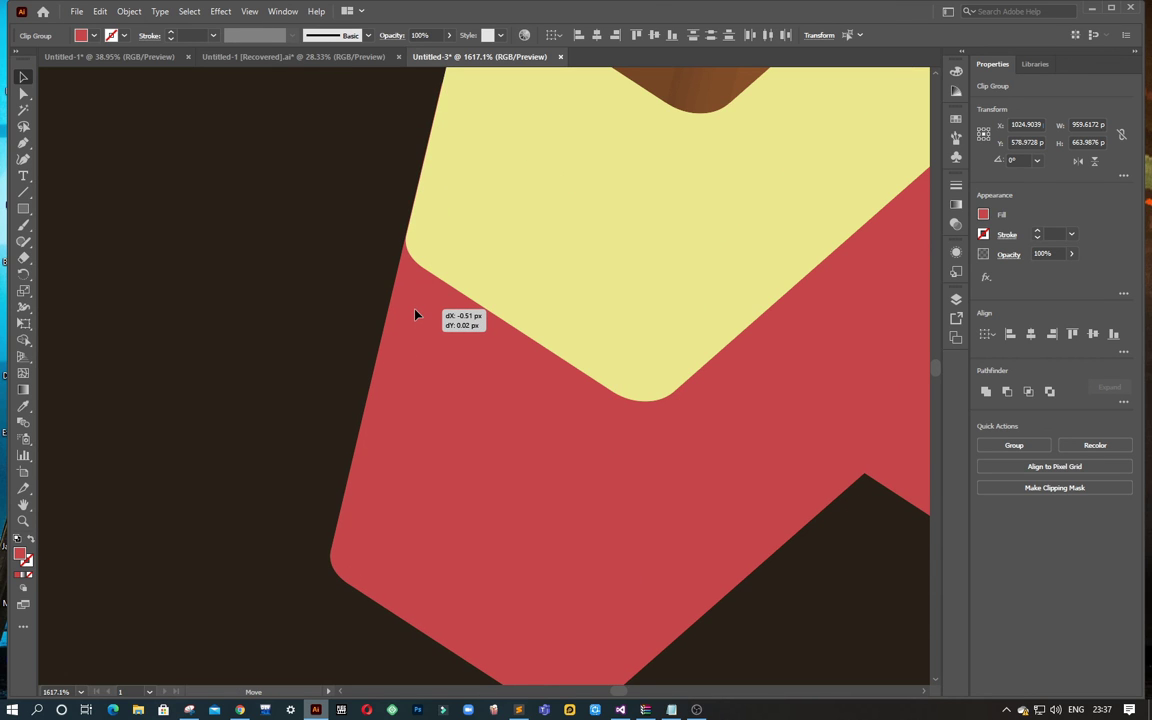
# Zoom out and back in to check the stacked orange, yellow and red lettering.
pyautogui.keyDown('alt'); pyautogui.scroll(-1, 416, 315); pyautogui.keyUp('alt')
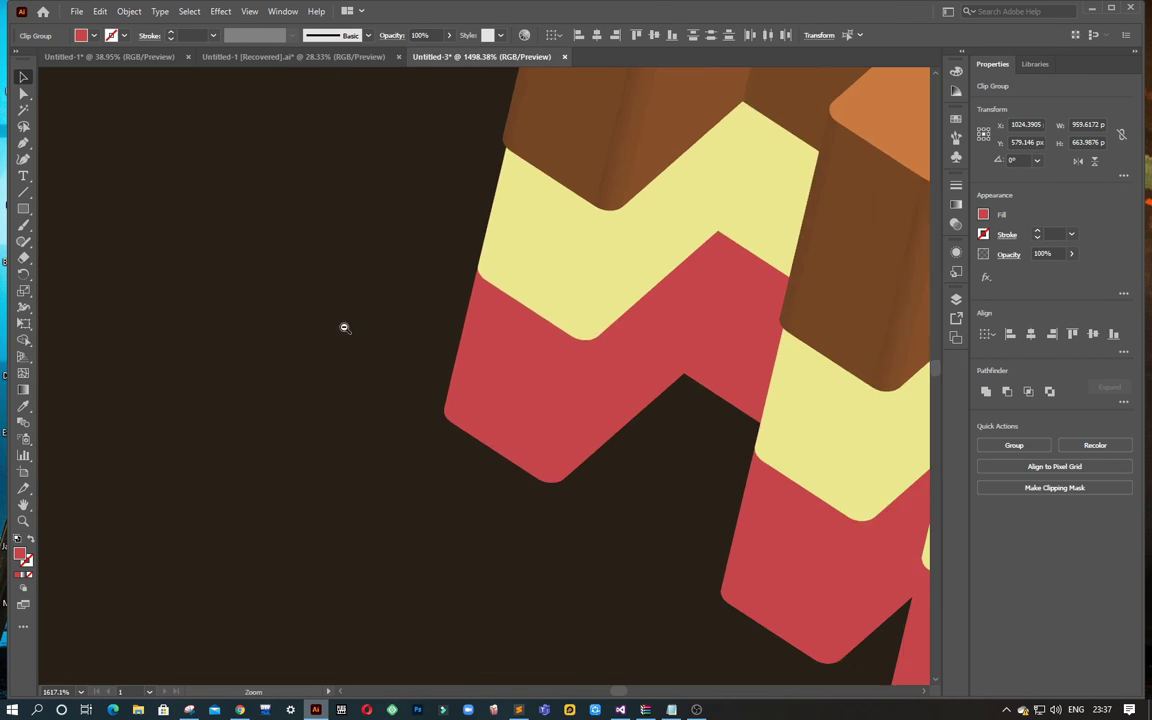
pyautogui.keyDown('alt'); pyautogui.scroll(-5, 344, 327); pyautogui.keyUp('alt')
pyautogui.keyDown('alt'); pyautogui.scroll(-5, 432, 357); pyautogui.keyUp('alt')
pyautogui.keyDown('alt'); pyautogui.scroll(-2, 500, 340); pyautogui.keyUp('alt')
pyautogui.keyDown('alt'); pyautogui.scroll(-1, 566, 341); pyautogui.keyUp('alt')
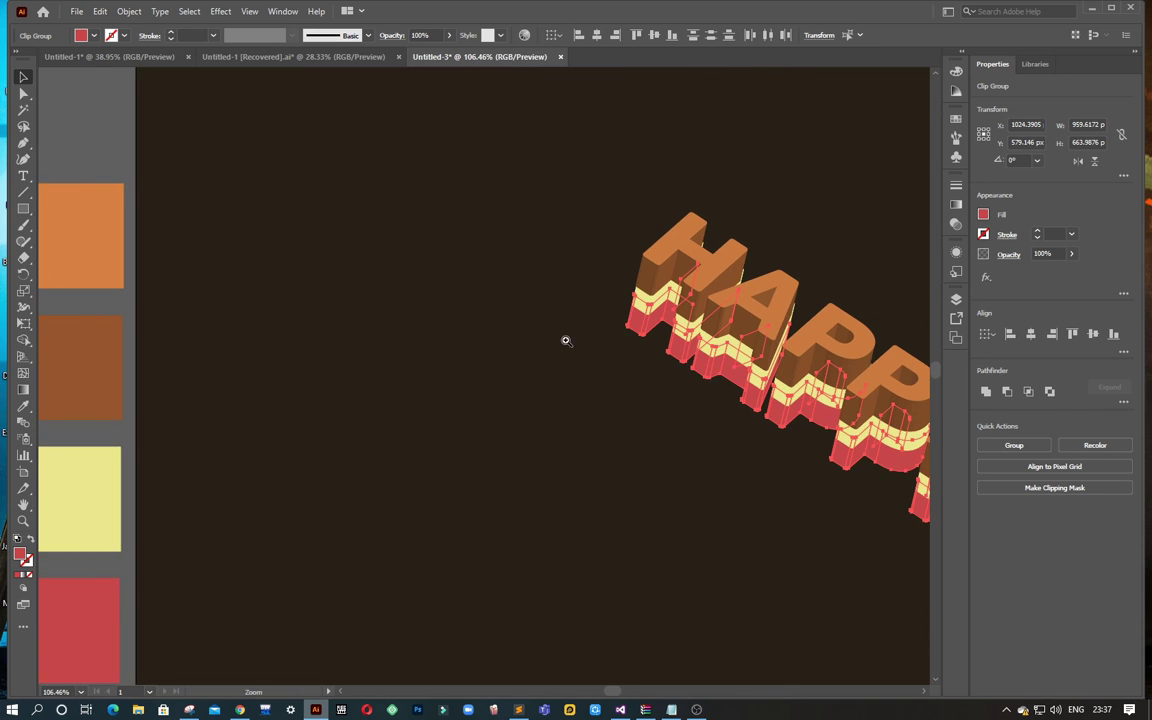
pyautogui.keyDown('alt'); pyautogui.scroll(-1, 566, 341); pyautogui.keyUp('alt')
pyautogui.keyDown('alt'); pyautogui.scroll(-1, 478, 296); pyautogui.keyUp('alt')
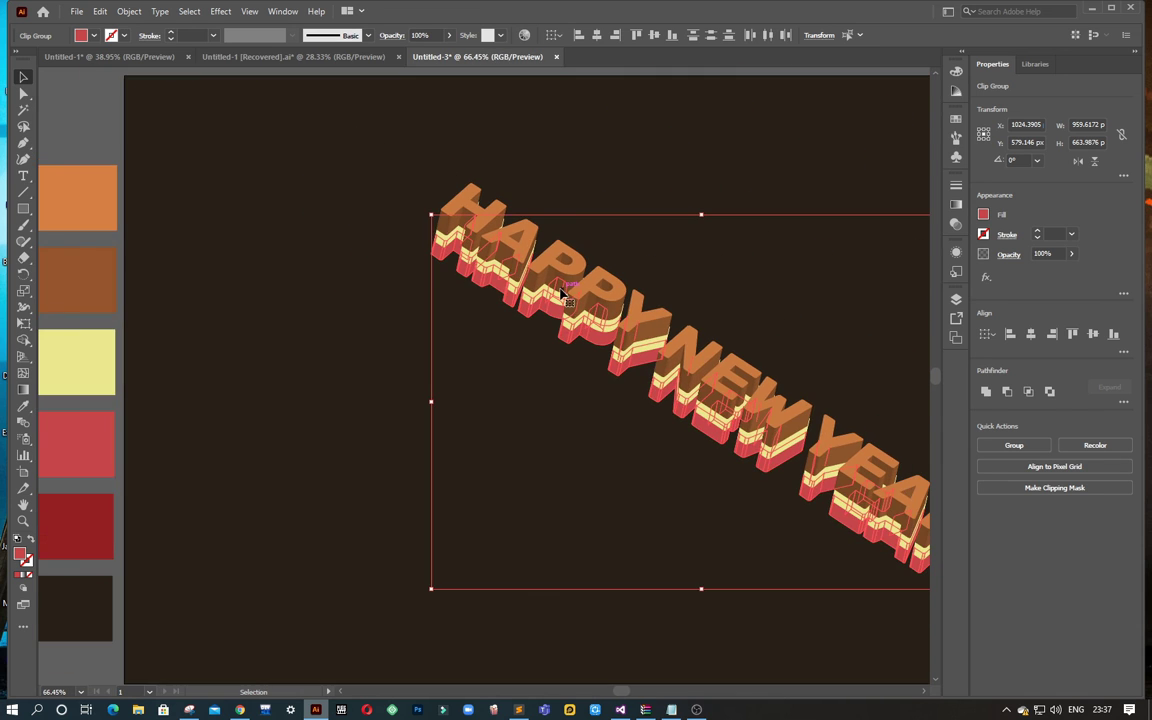
pyautogui.keyDown('alt'); pyautogui.scroll(-2, 563, 293); pyautogui.keyUp('alt')
pyautogui.keyDown('alt'); pyautogui.scroll(-1, 563, 293); pyautogui.keyUp('alt')
pyautogui.click(470, 250)
pyautogui.keyDown('alt'); pyautogui.scroll(1, 607, 292); pyautogui.keyUp('alt')
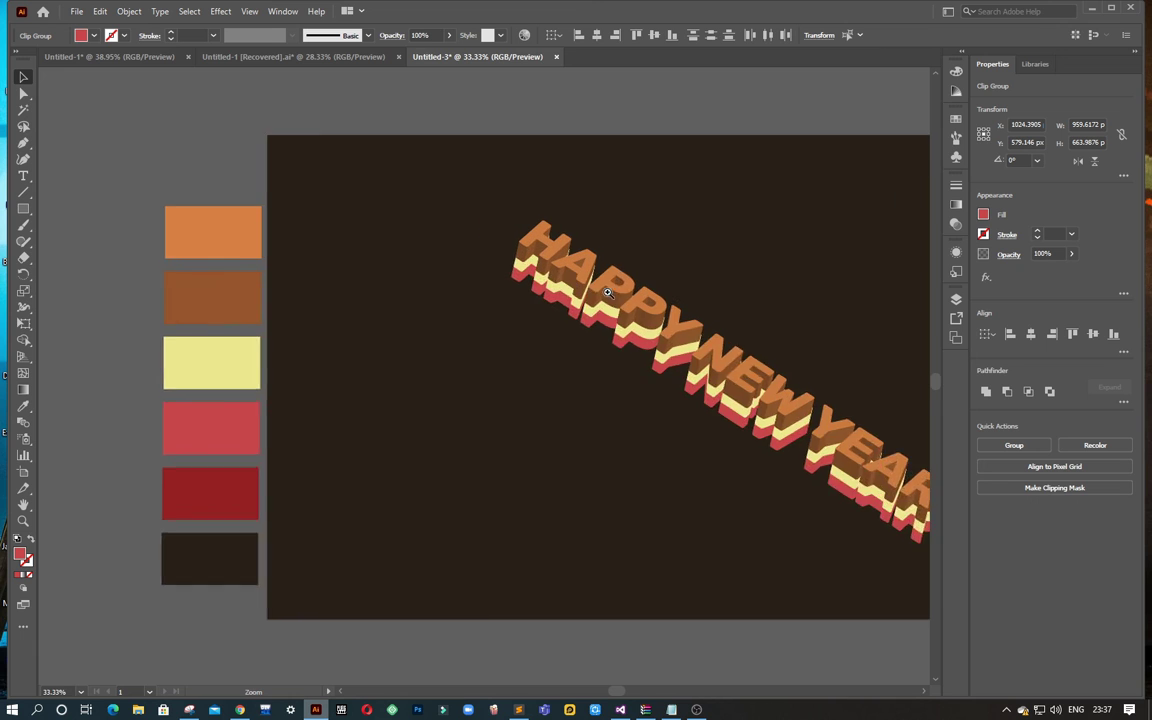
pyautogui.keyDown('alt'); pyautogui.scroll(1, 607, 292); pyautogui.keyUp('alt')
pyautogui.keyDown('alt'); pyautogui.scroll(1, 607, 292); pyautogui.keyUp('alt')
pyautogui.keyDown('alt'); pyautogui.scroll(2, 620, 295); pyautogui.keyUp('alt')
pyautogui.keyDown('alt'); pyautogui.scroll(1, 653, 305); pyautogui.keyUp('alt')
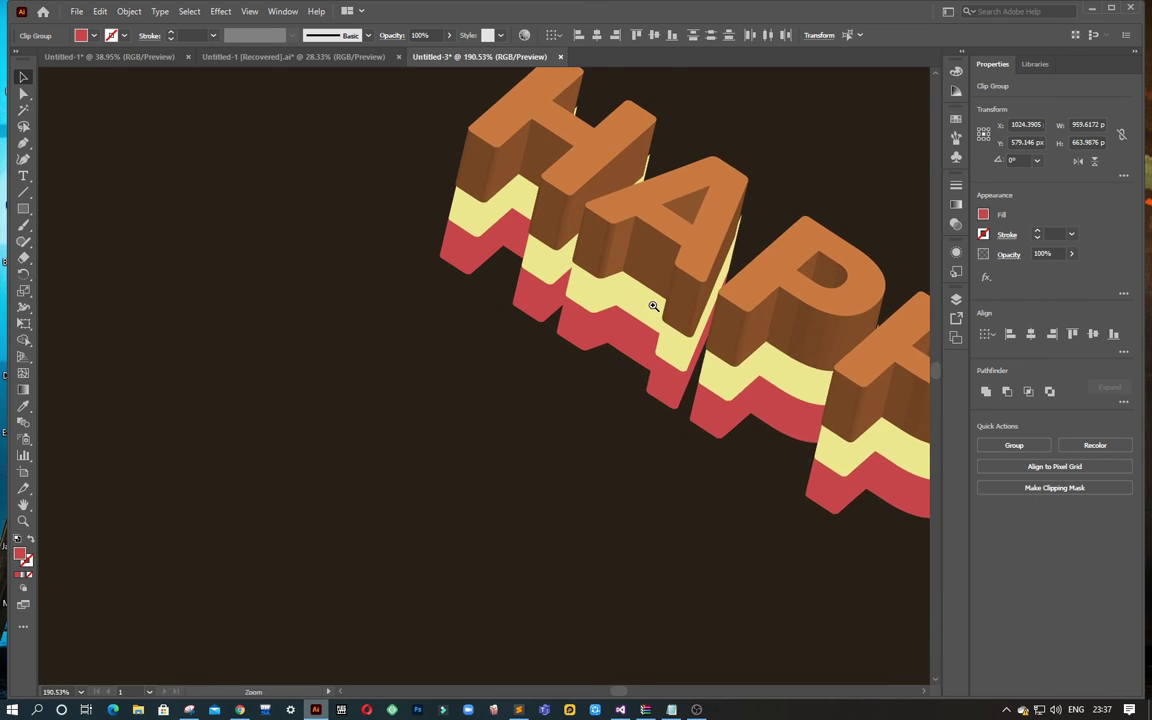
pyautogui.keyDown('alt'); pyautogui.scroll(1, 653, 305); pyautogui.keyUp('alt')
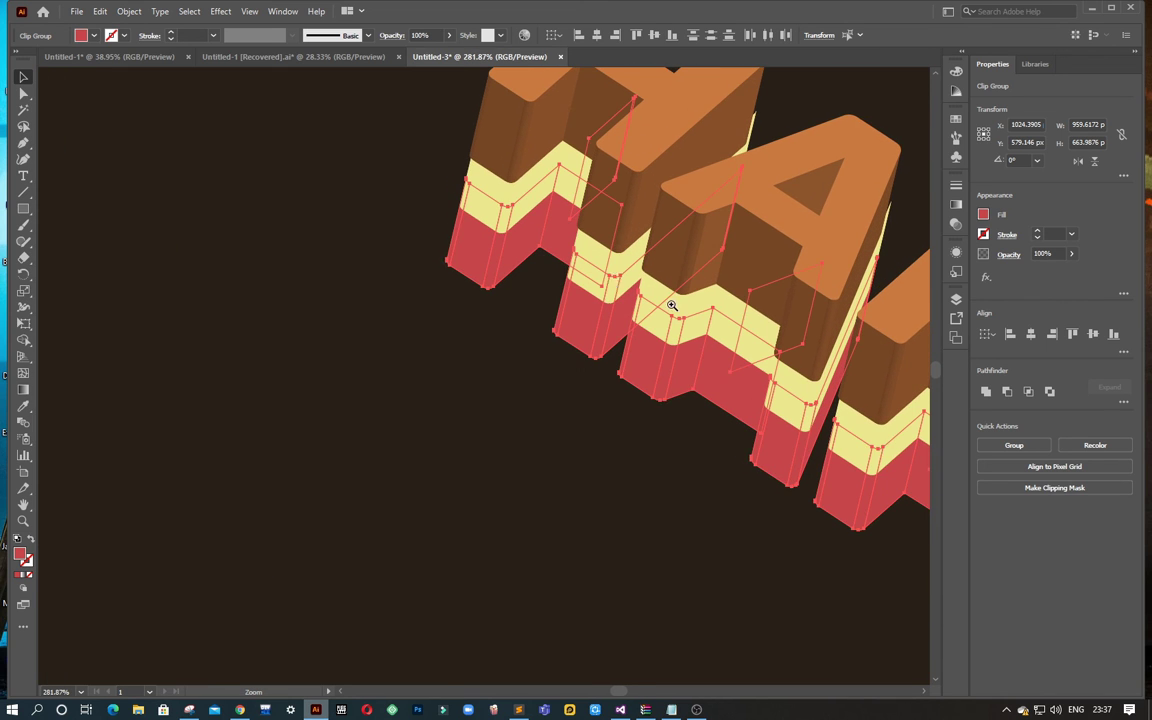
# Copy the red lettering layer and paste the copy in back.
pyautogui.rightClick(472, 245)
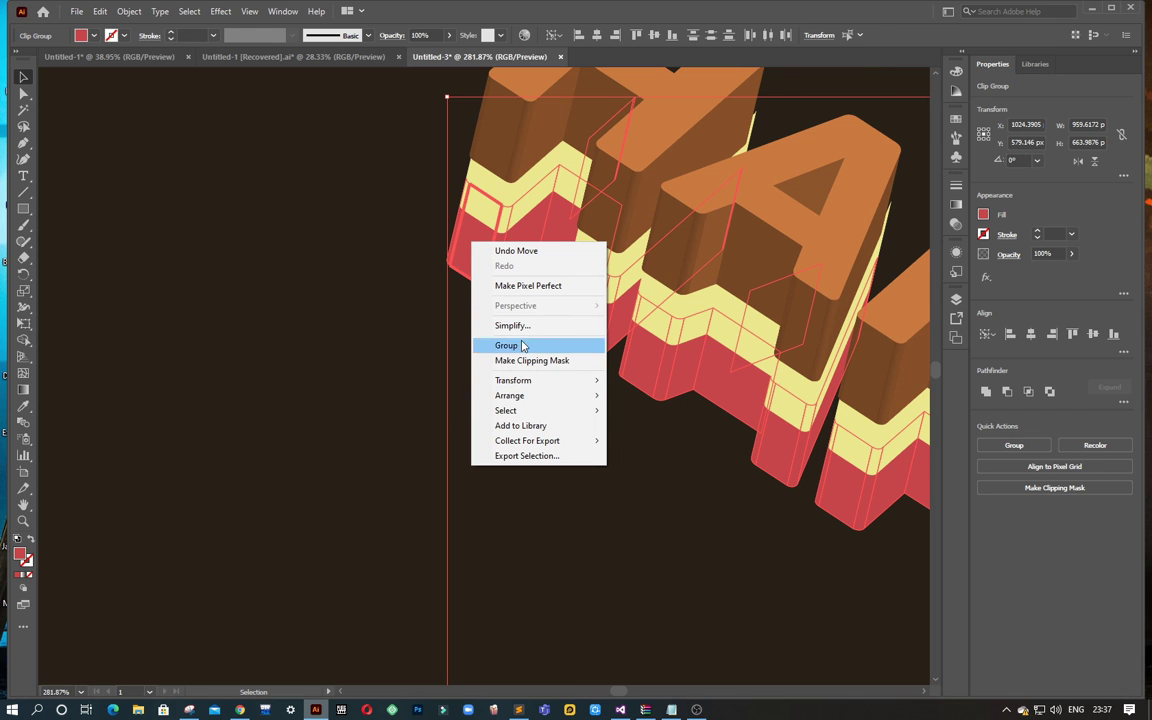
pyautogui.click(78, 12)
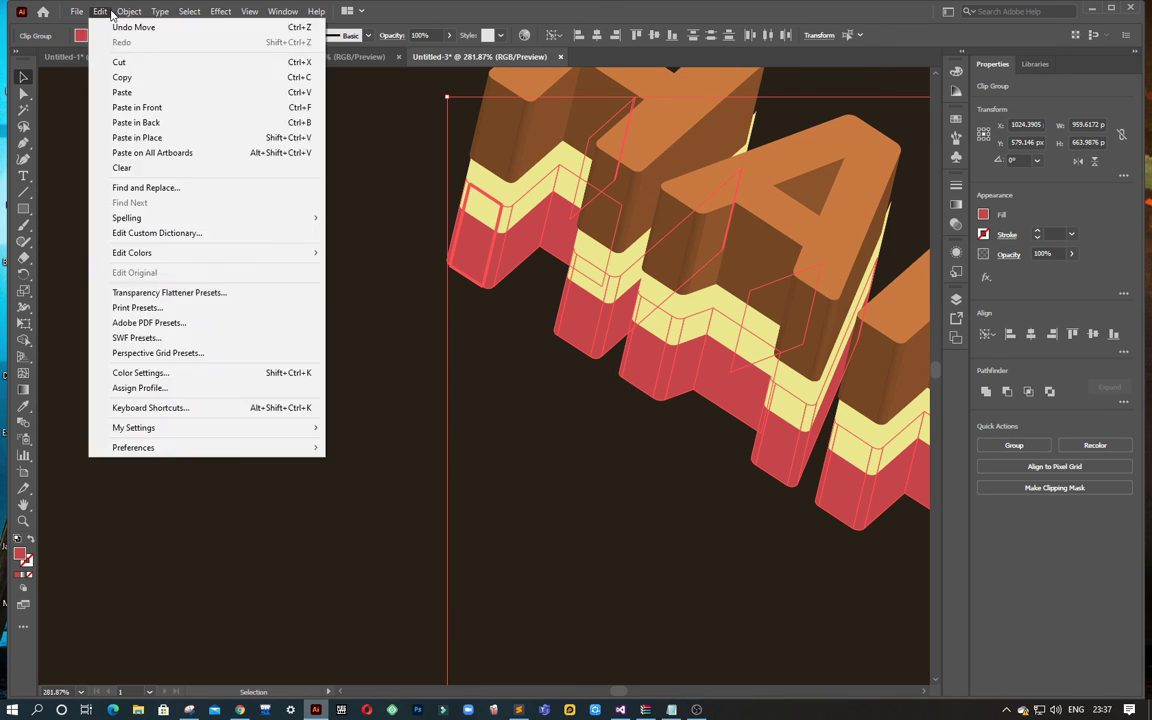
pyautogui.click(159, 80)
pyautogui.click(100, 12)
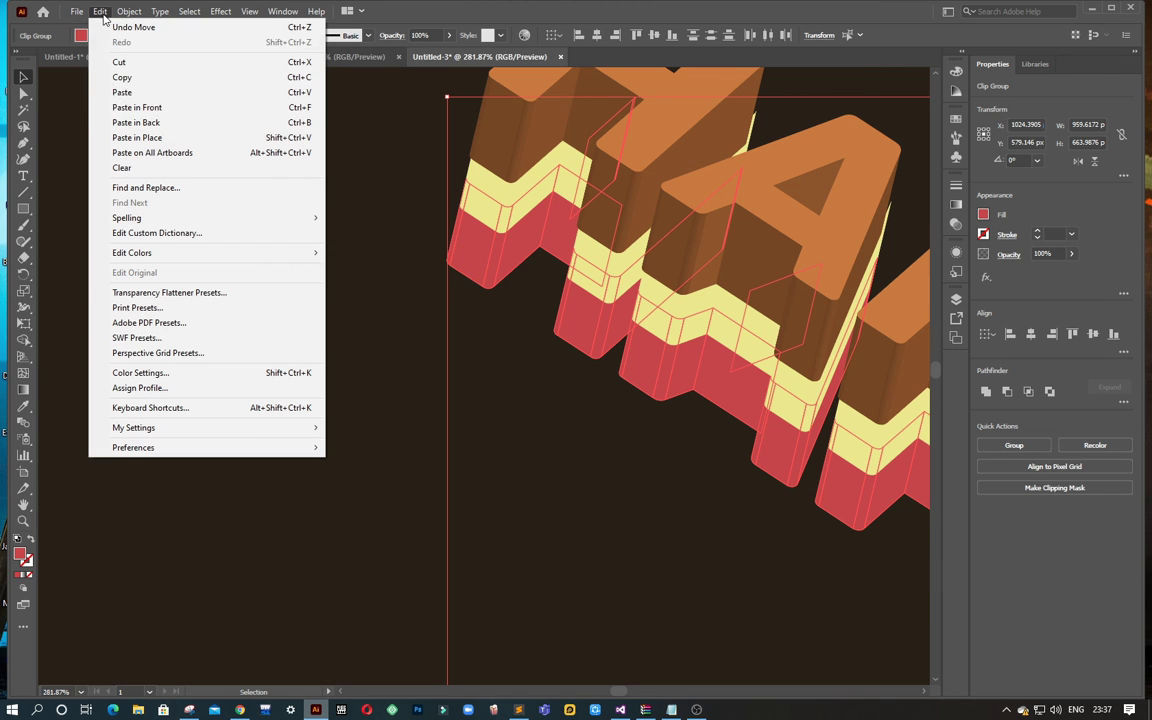
pyautogui.click(188, 124)
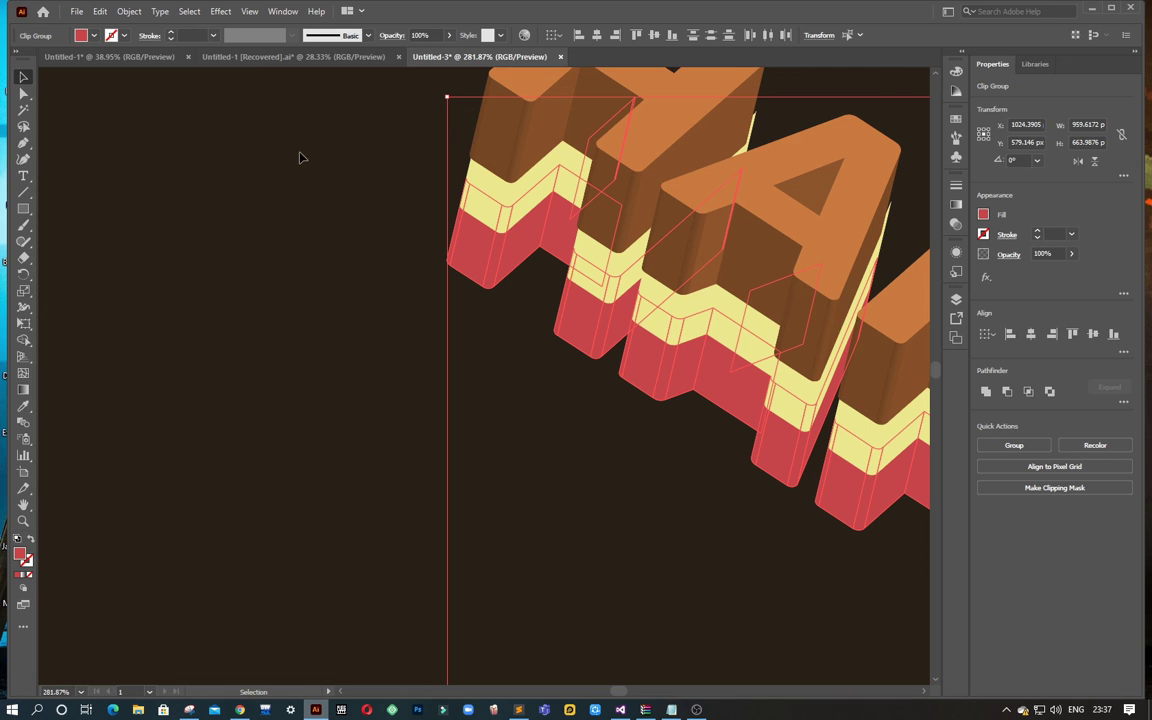
# Offset the pasted copy 18 px down and 4 px left.
pyautogui.press('Down')
pyautogui.press('Down')
pyautogui.press('Down')
pyautogui.press('Down')
pyautogui.press('Down')
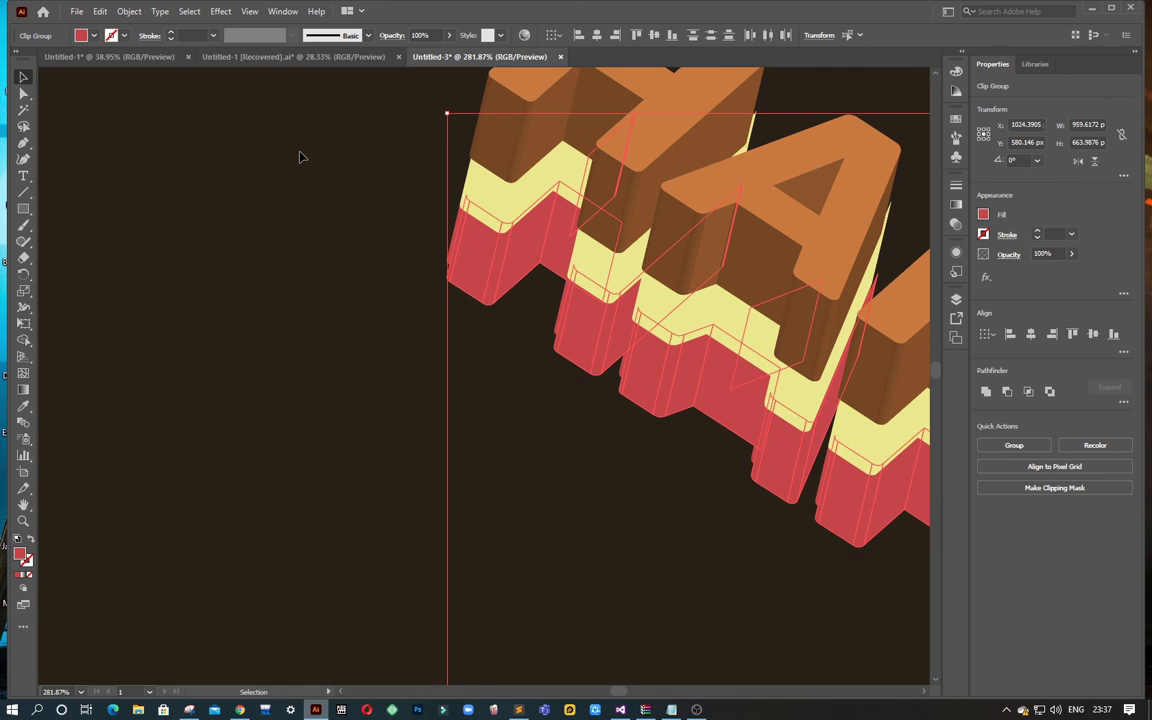
pyautogui.press('Down')
pyautogui.press('Down')
pyautogui.press('Down')
pyautogui.press('Down')
pyautogui.press('Down')
pyautogui.press('Down')
pyautogui.press('Down')
pyautogui.press('Down')
pyautogui.press('Down')
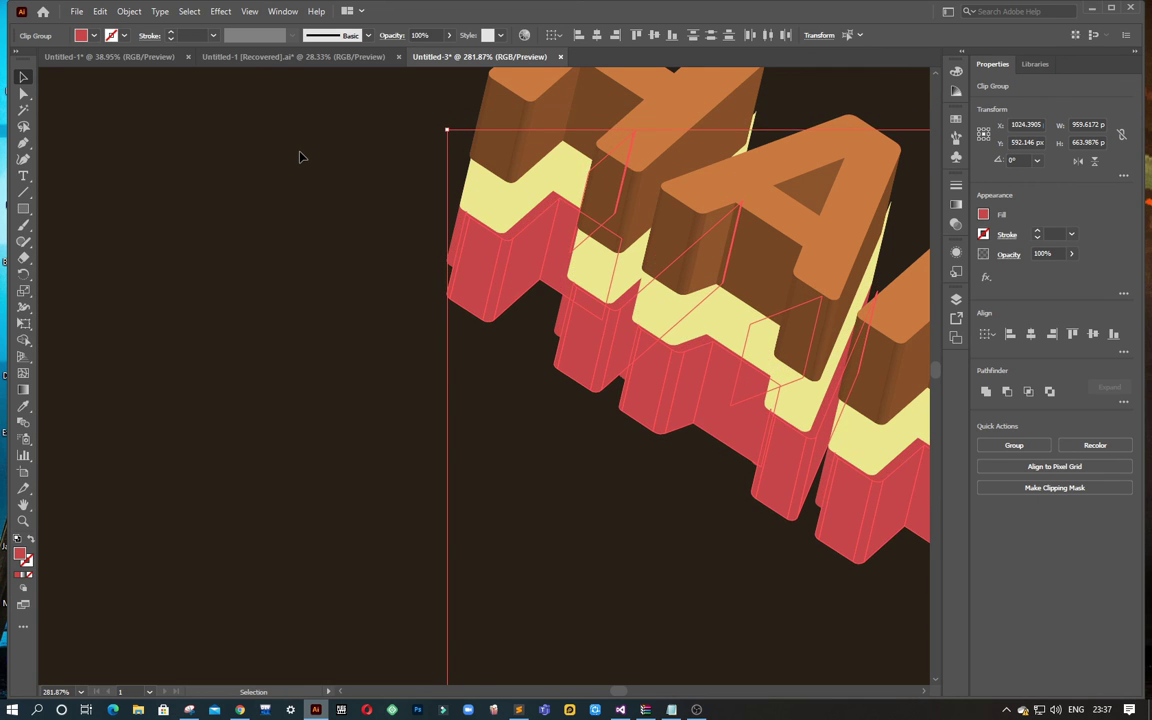
pyautogui.press('Down')
pyautogui.press('Down')
pyautogui.press('Down')
pyautogui.press('Down')
pyautogui.press('Left')
pyautogui.press('Left')
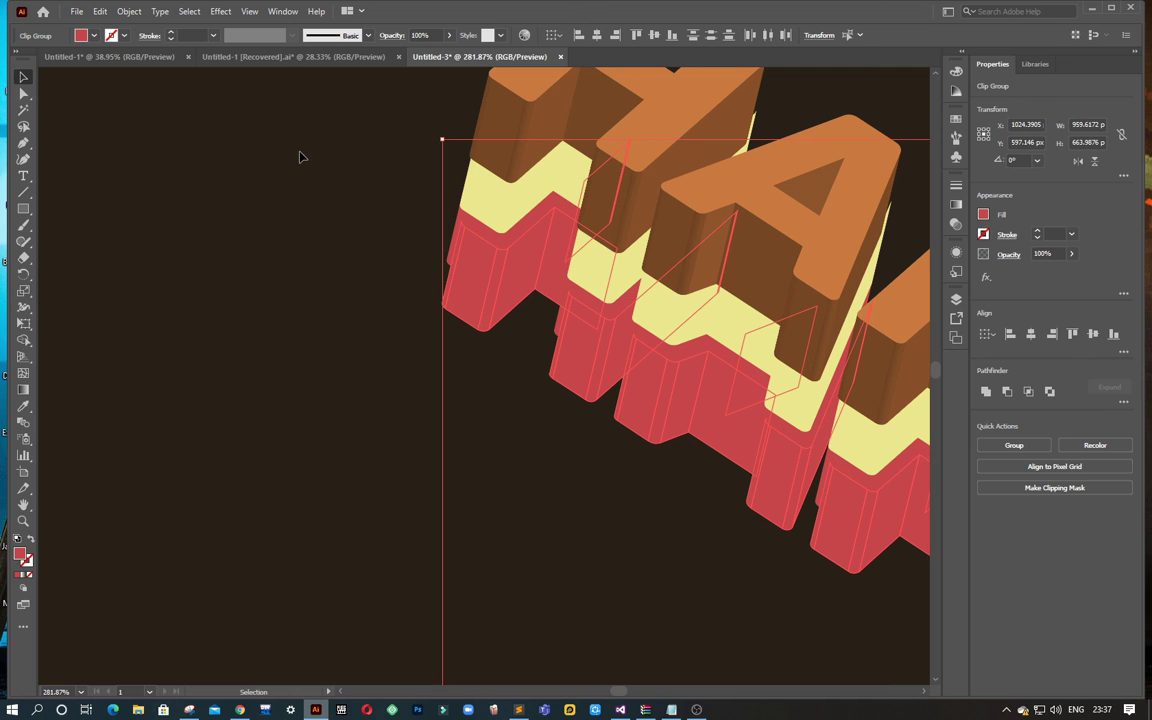
pyautogui.press('Left')
pyautogui.press('Left')
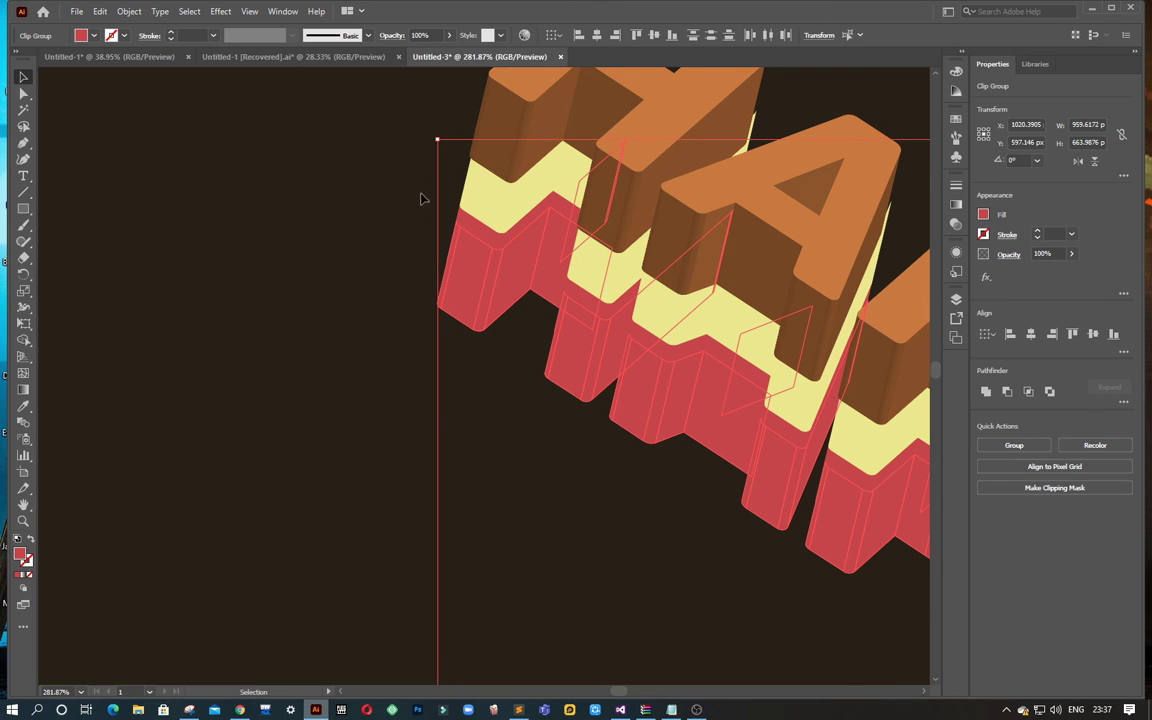
pyautogui.keyDown('alt'); pyautogui.scroll(-3, 421, 198); pyautogui.keyUp('alt')
pyautogui.keyDown('alt'); pyautogui.scroll(-3, 401, 265); pyautogui.keyUp('alt')
pyautogui.keyDown('alt'); pyautogui.scroll(-2, 283, 303); pyautogui.keyUp('alt')
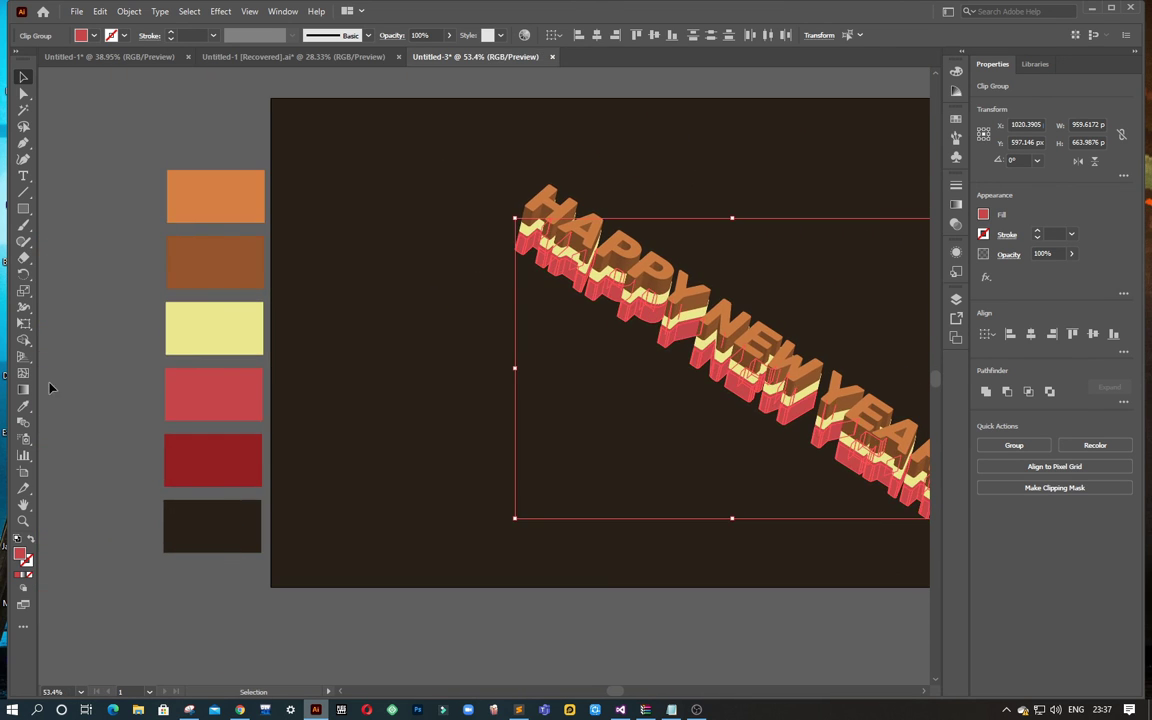
# Recolour the back copy of HAPPY NEW YEAR with the dark red swatch.
pyautogui.click(24, 407)
pyautogui.keyDown('alt'); pyautogui.scroll(1, 228, 440); pyautogui.keyUp('alt')
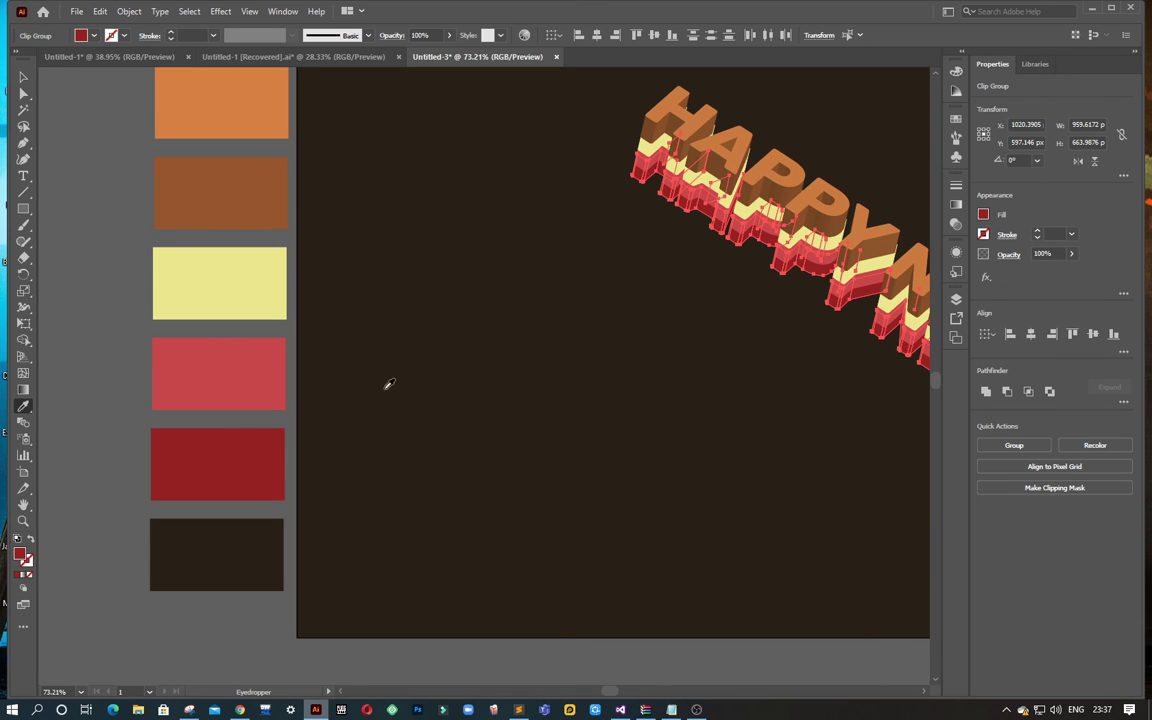
pyautogui.keyDown('alt'); pyautogui.scroll(-1, 635, 262); pyautogui.keyUp('alt')
pyautogui.keyDown('alt'); pyautogui.scroll(-2, 653, 265); pyautogui.keyUp('alt')
pyautogui.moveTo(653, 265); pyautogui.dragTo(473, 310)
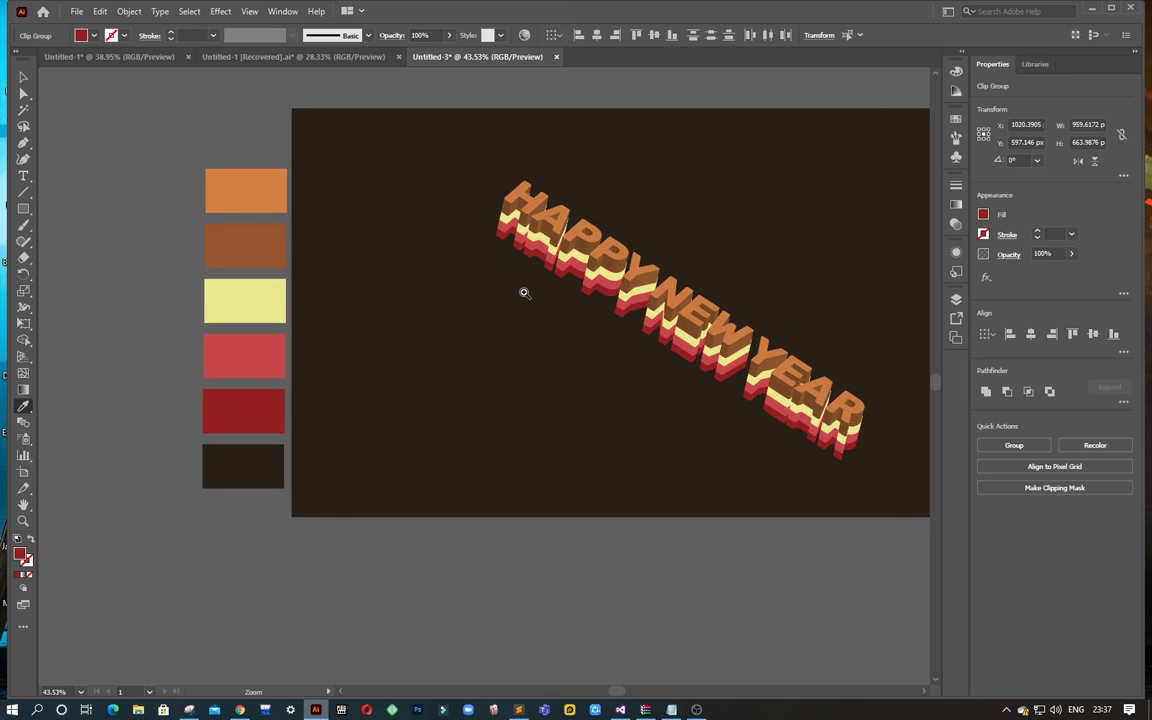
pyautogui.keyDown('alt'); pyautogui.scroll(1, 524, 290); pyautogui.keyUp('alt')
pyautogui.keyDown('alt'); pyautogui.scroll(1, 383, 285); pyautogui.keyUp('alt')
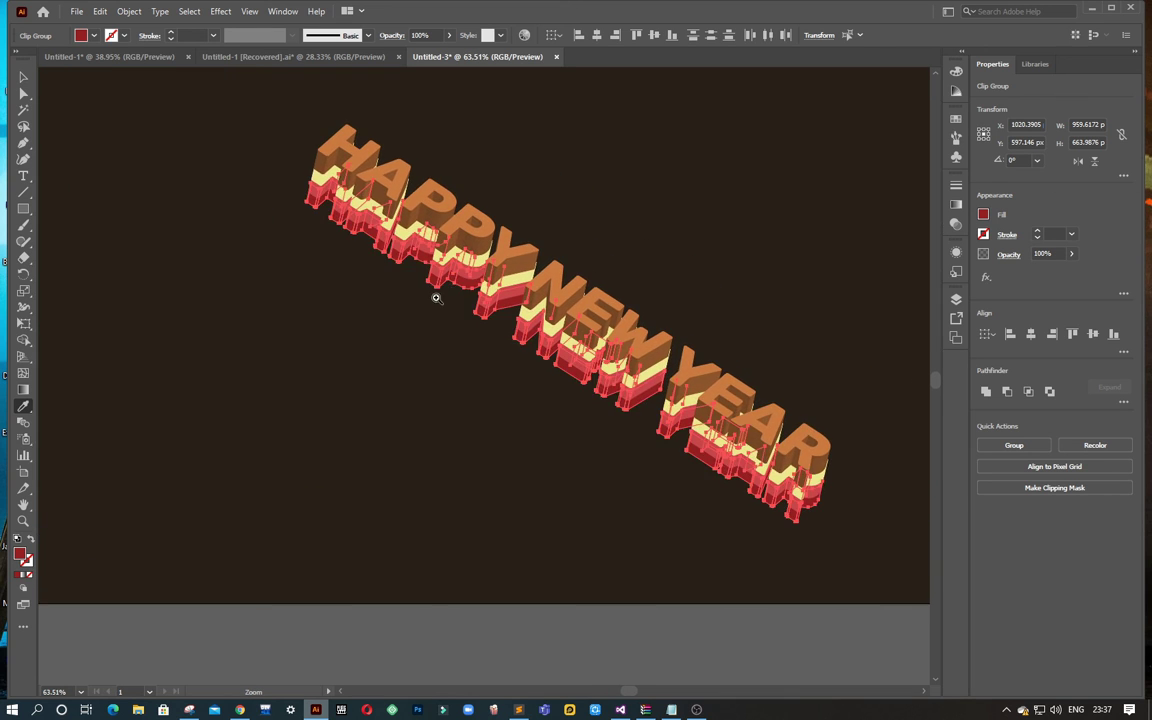
pyautogui.keyDown('alt'); pyautogui.scroll(-2, 432, 296); pyautogui.keyUp('alt')
# Deselect the lettering and zoom in to review the finished stack.
pyautogui.click(23, 80)
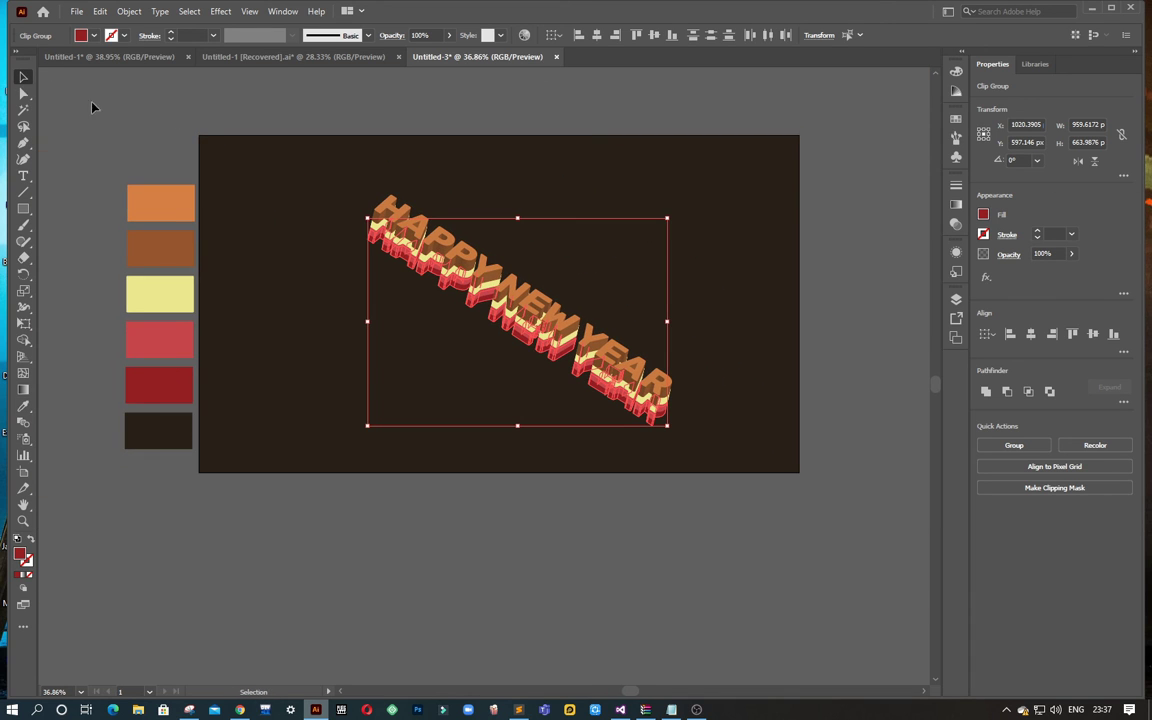
pyautogui.click(358, 126)
pyautogui.press('z')
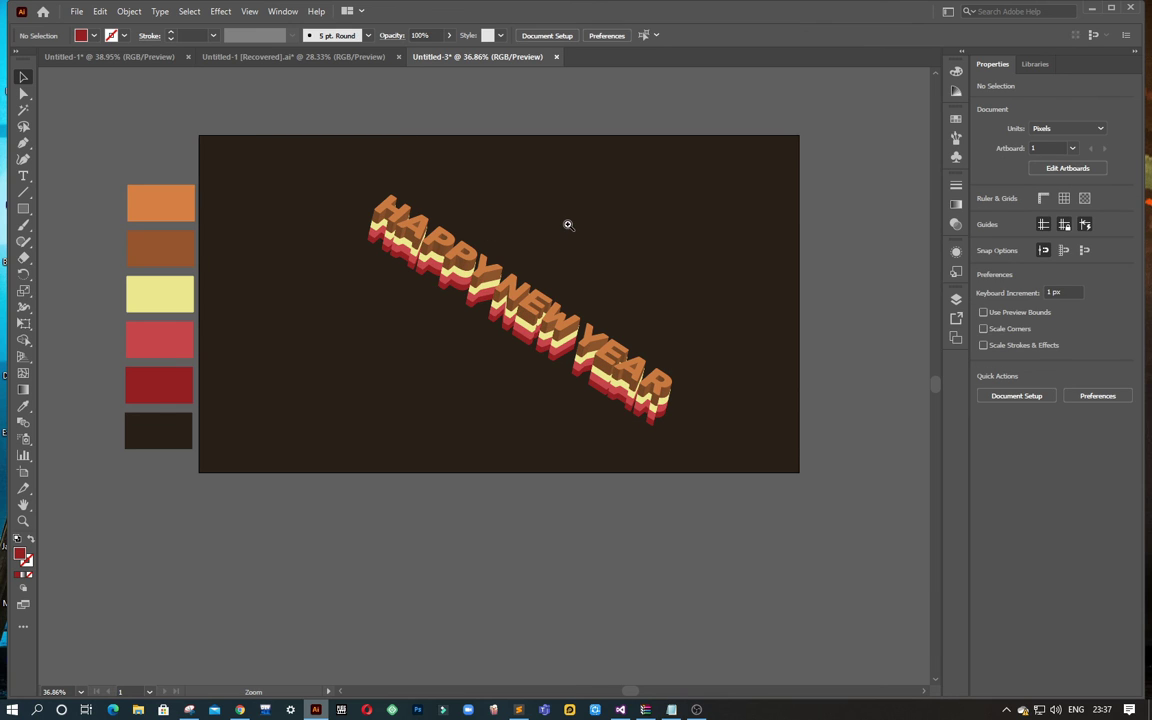
pyautogui.moveTo(560, 222); pyautogui.dragTo(652, 254)
# Save the artwork as NEW YEAR.ai with the default Illustrator options.
pyautogui.press('v')
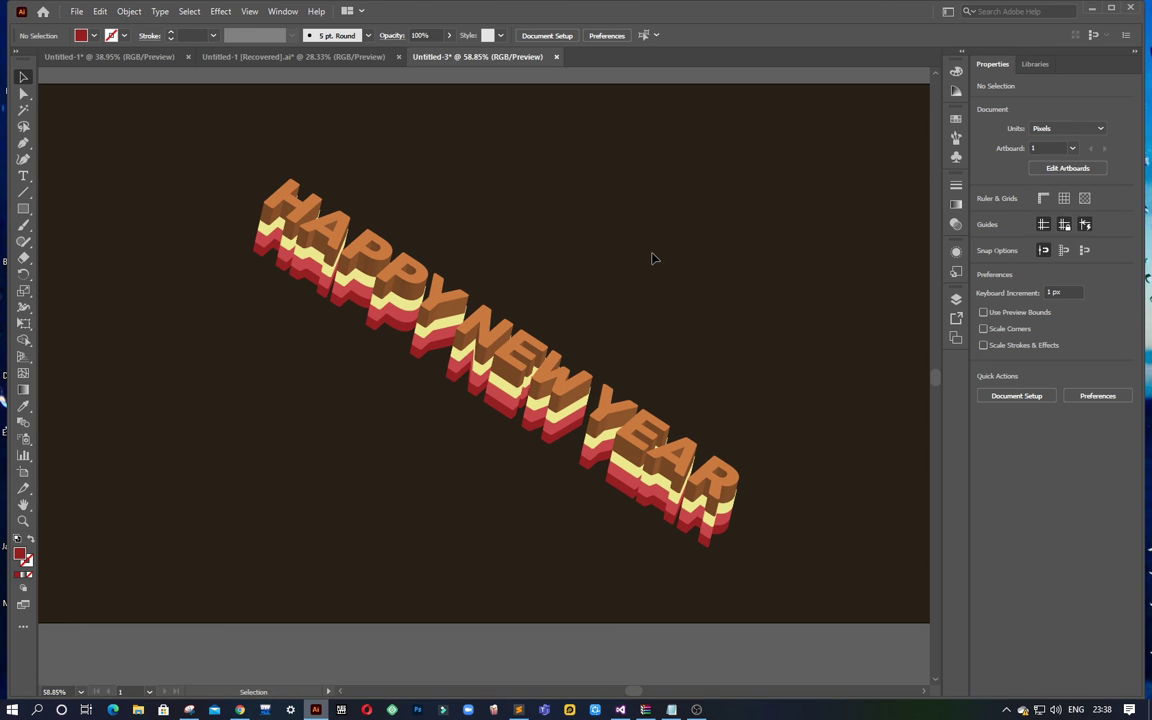
pyautogui.hotkey('ctrl', 's')
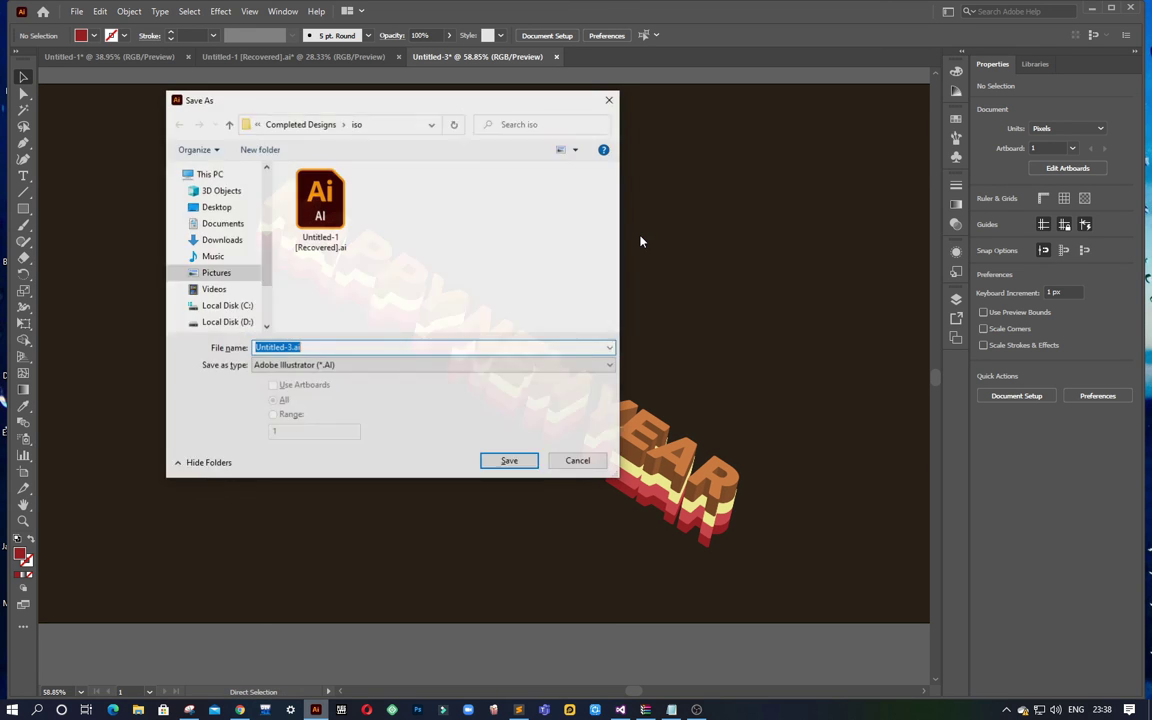
pyautogui.write('NEW YEAR')
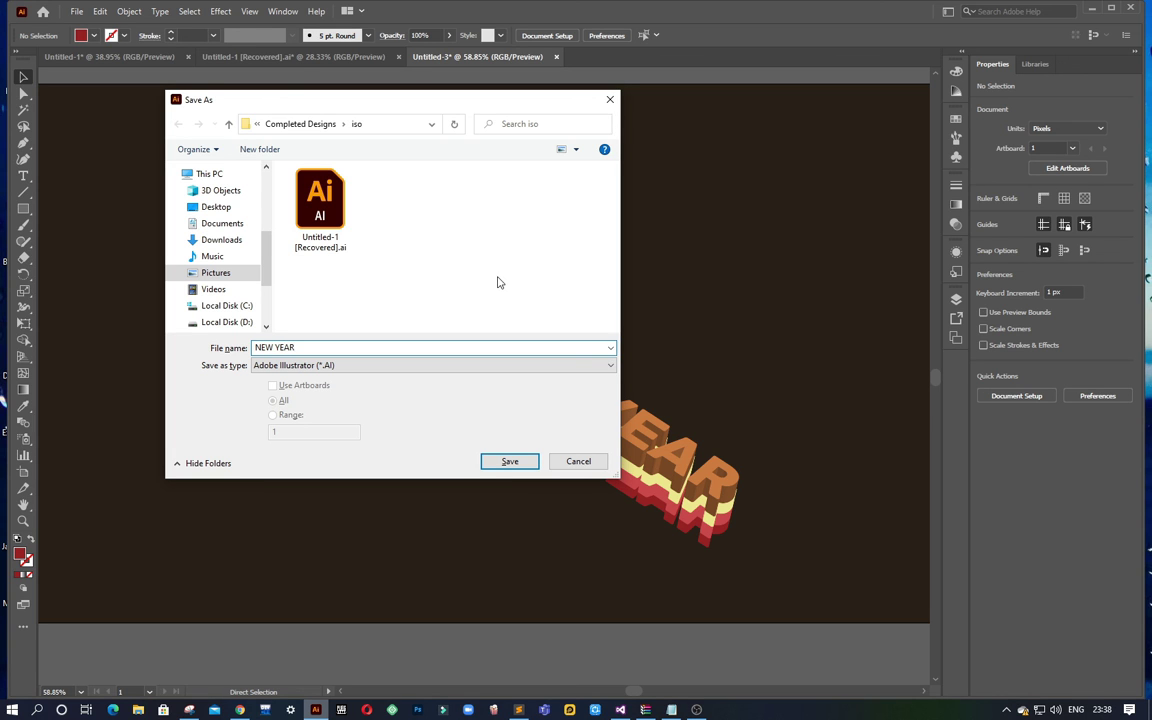
pyautogui.press('Return')
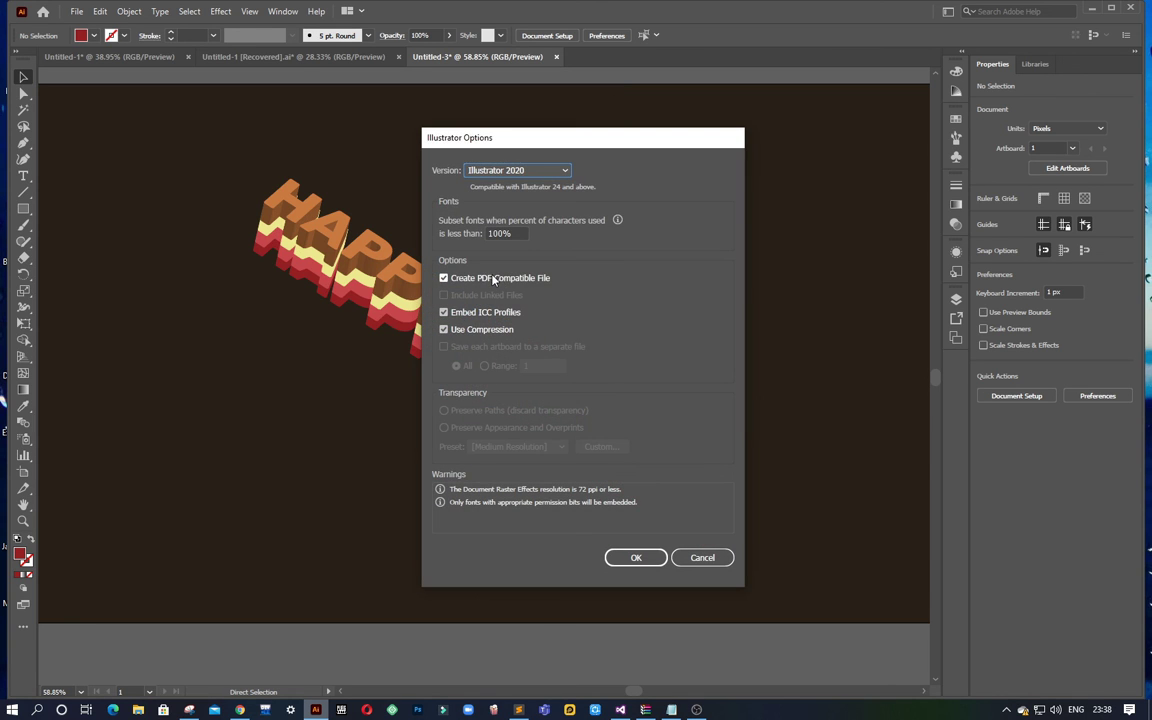
pyautogui.click(636, 557)
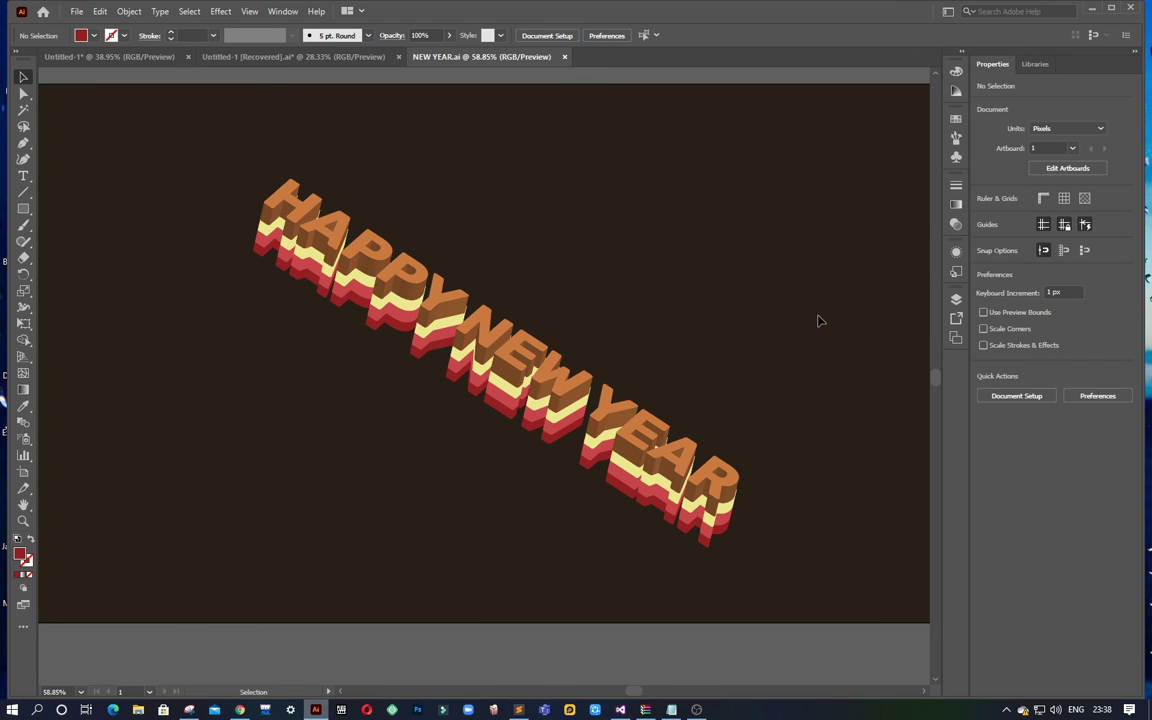
pyautogui.click(696, 709)
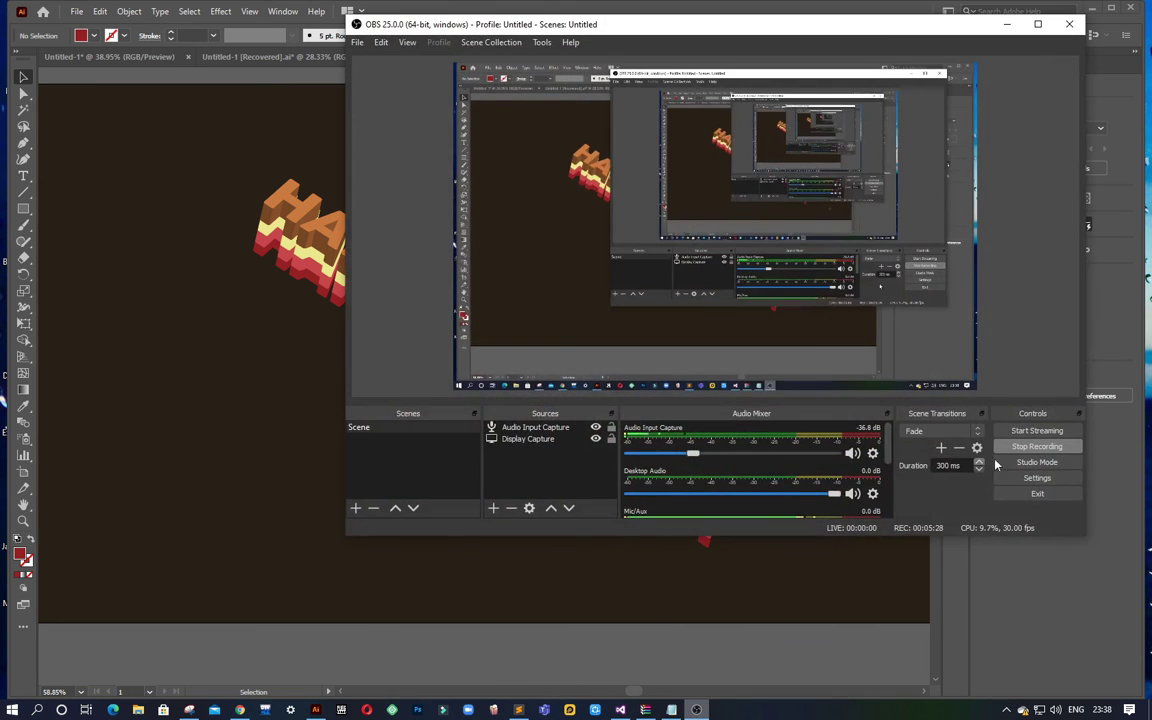